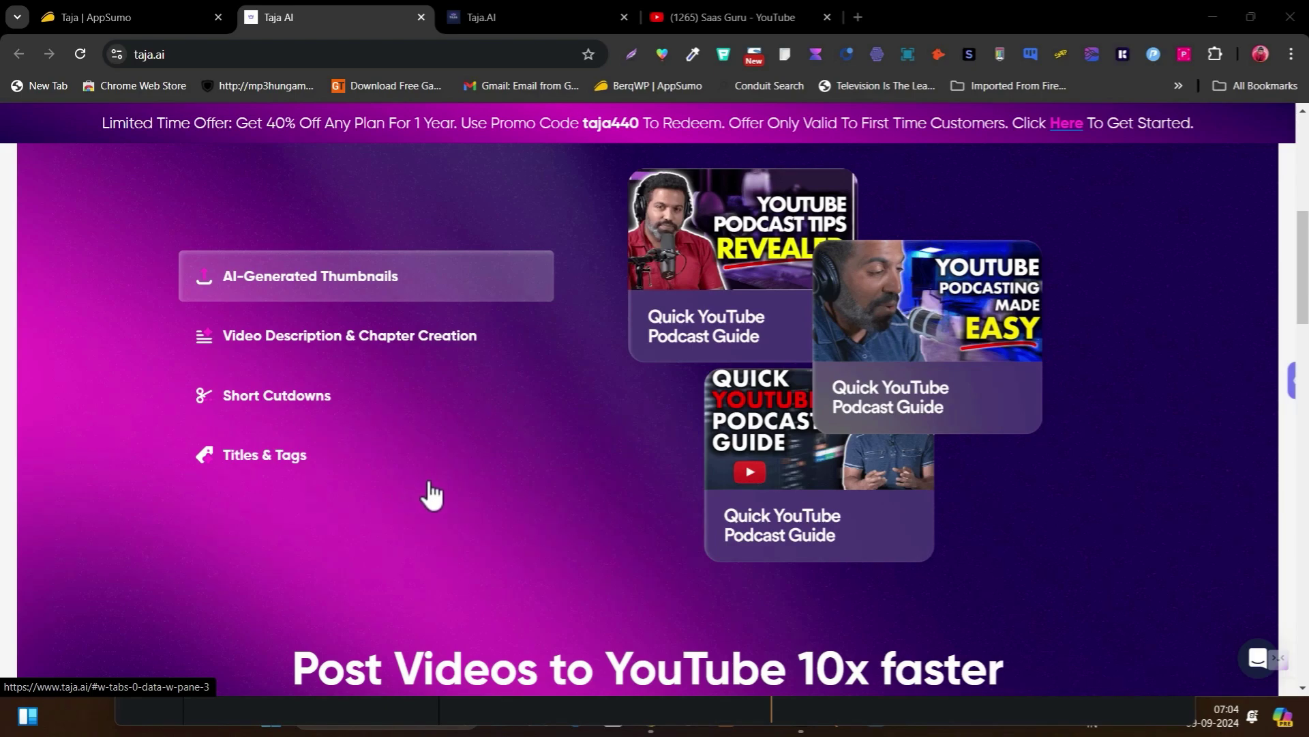
- Switch to the Taja.AI tab and review the page-speed video's titles, viral scores, description and chapters
left_click(481, 14)
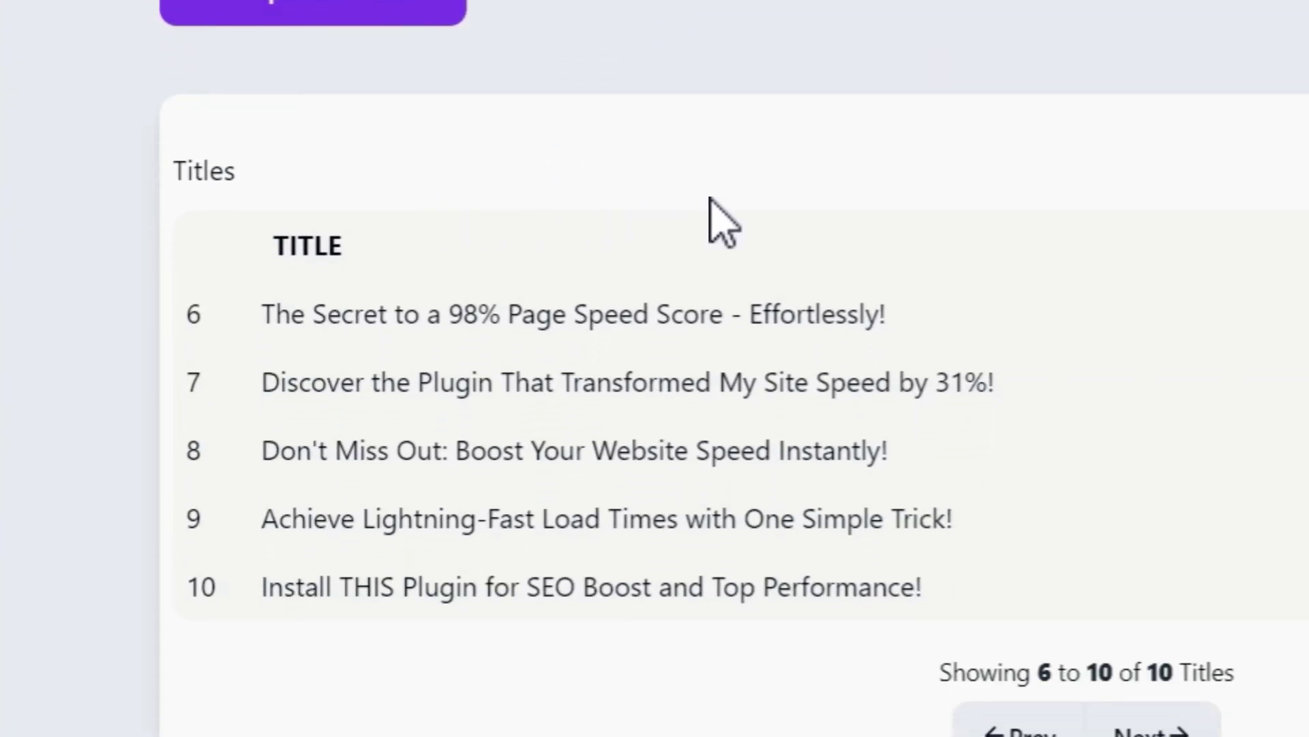
scroll(880, 211, "up", 2)
scroll(818, 232, "down", 3)
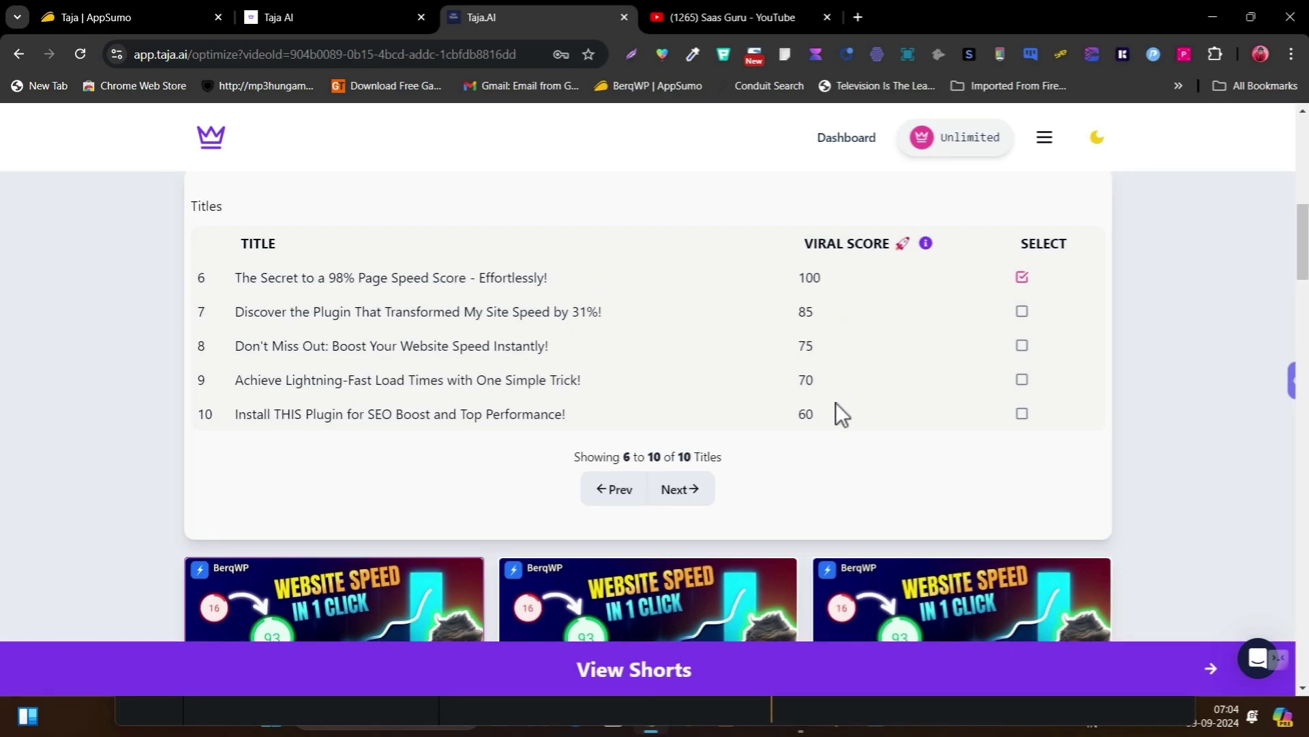
scroll(838, 390, "down", 5)
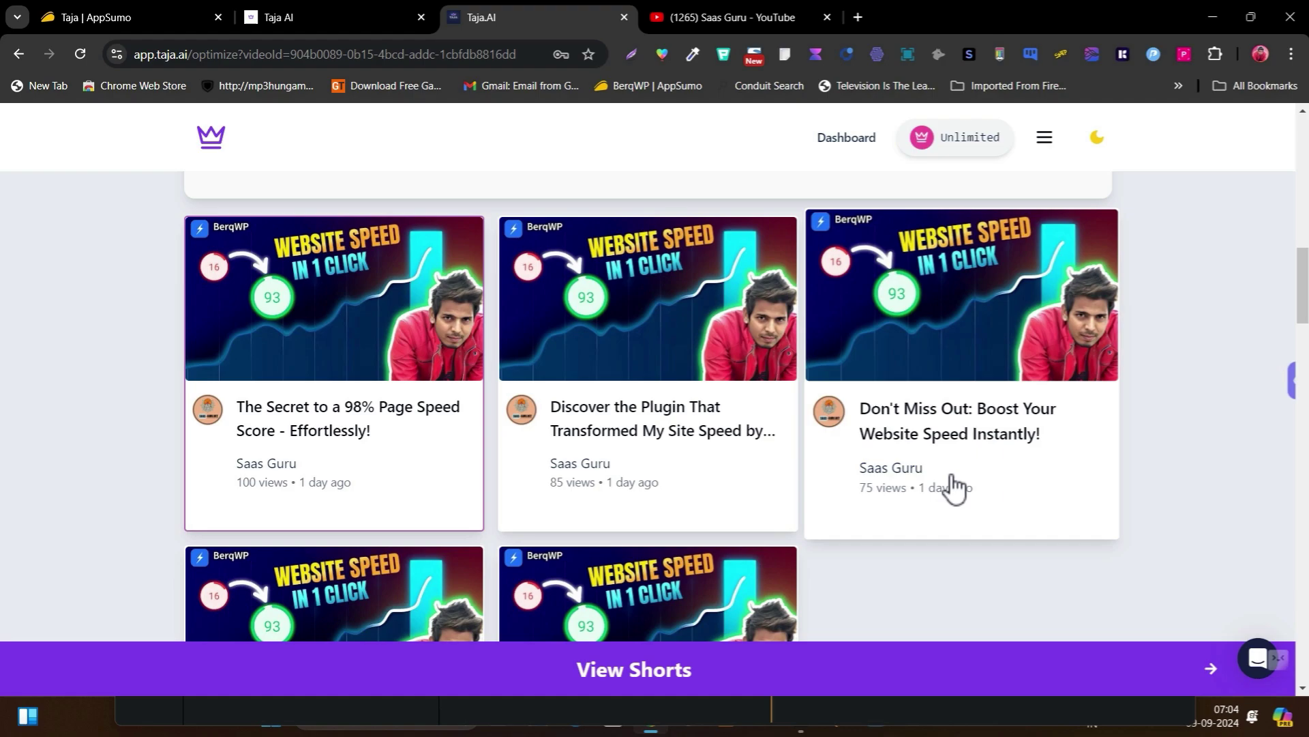
scroll(502, 462, "down", 5)
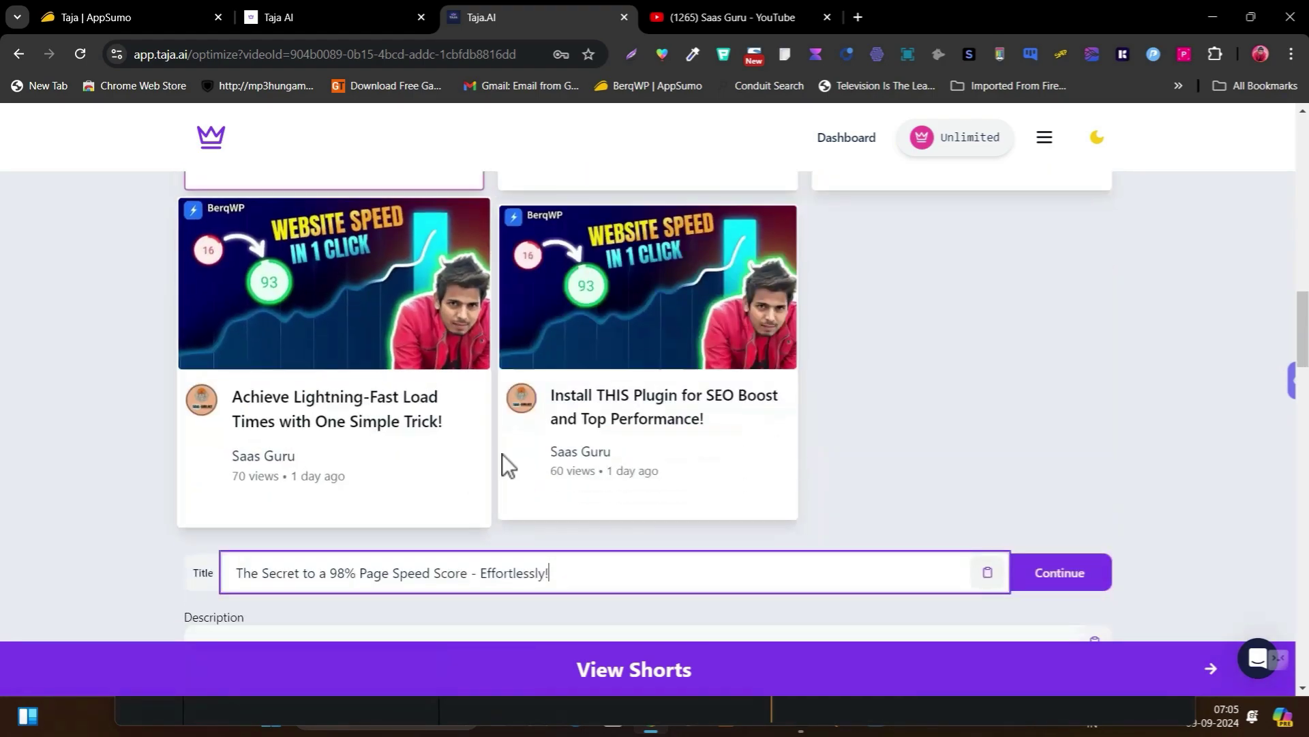
scroll(909, 424, "down", 4)
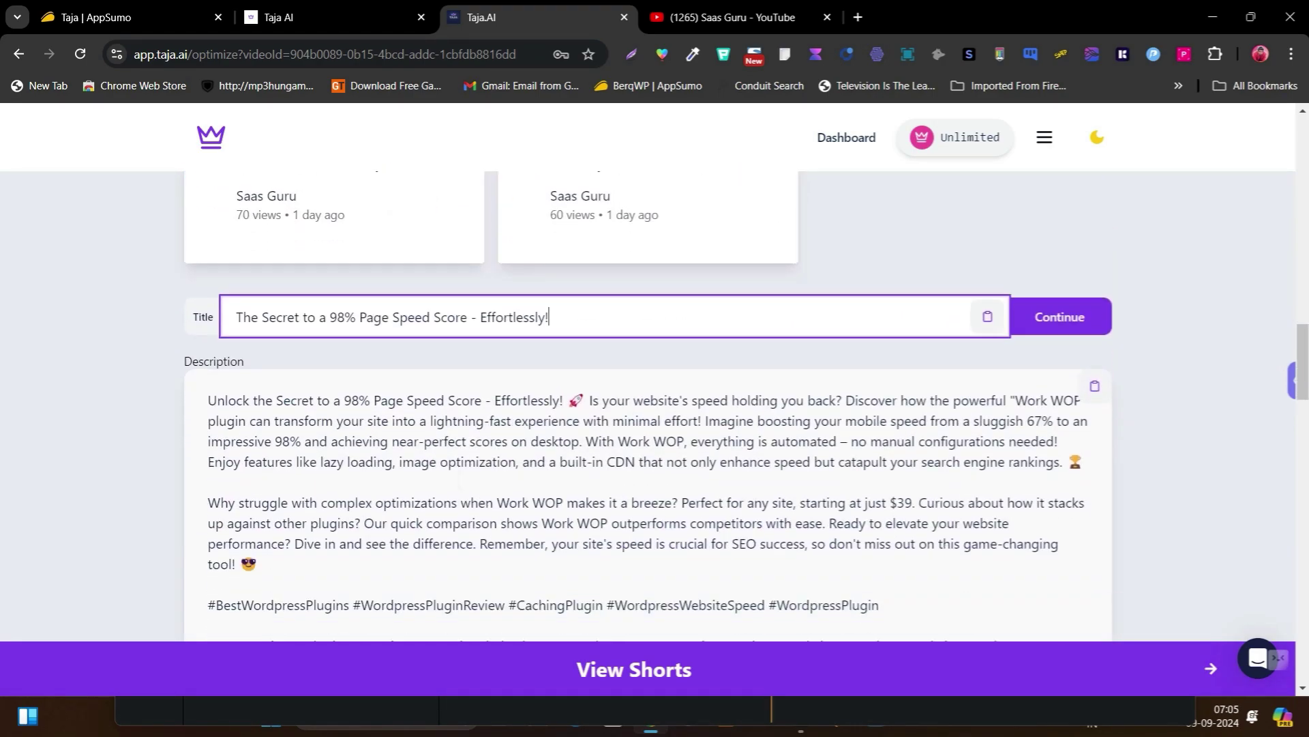
scroll(746, 402, "down", 3)
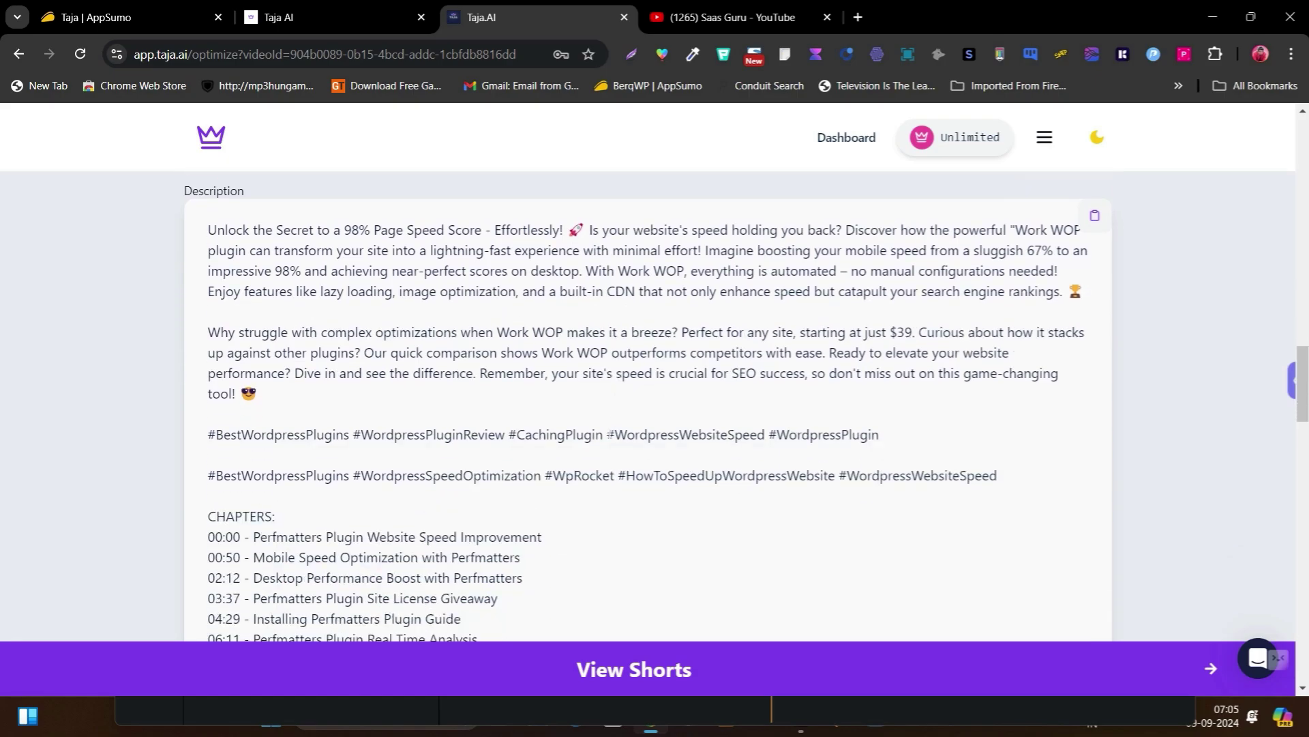
scroll(647, 409, "down", 1)
scroll(648, 409, "down", 1)
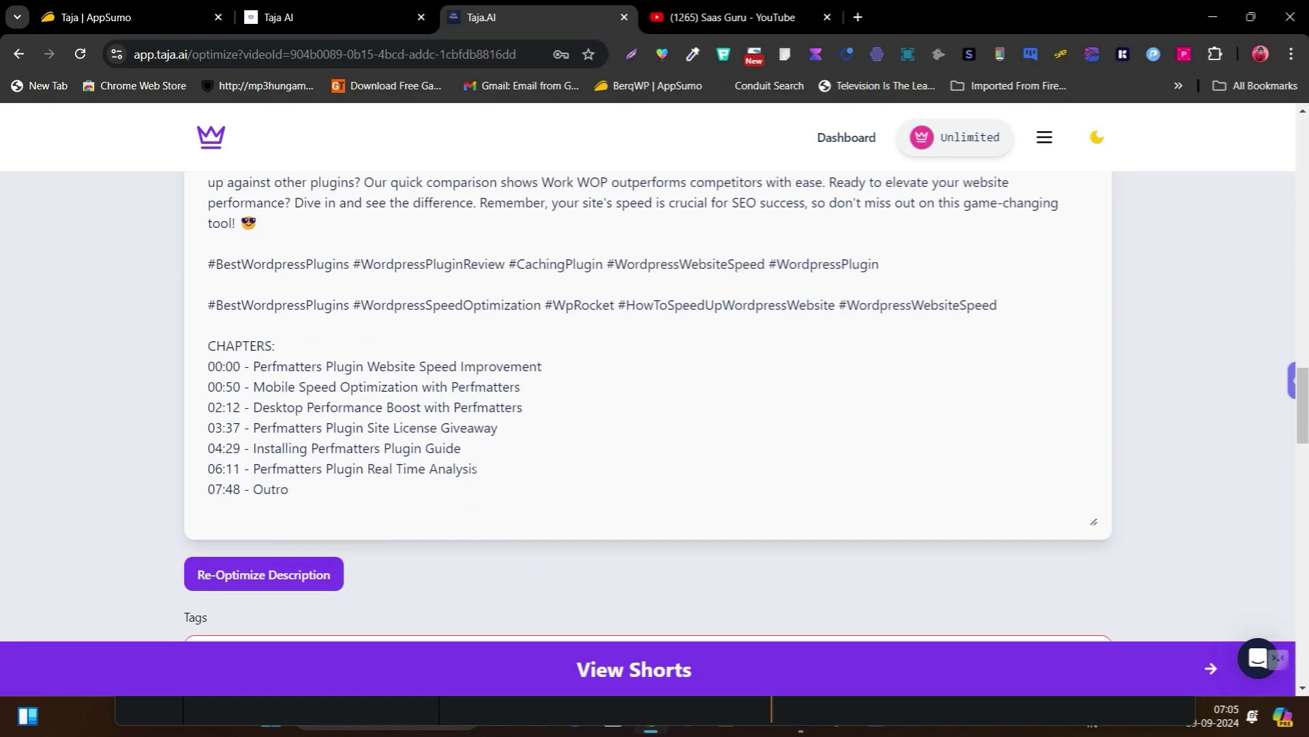
scroll(327, 473, "down", 2)
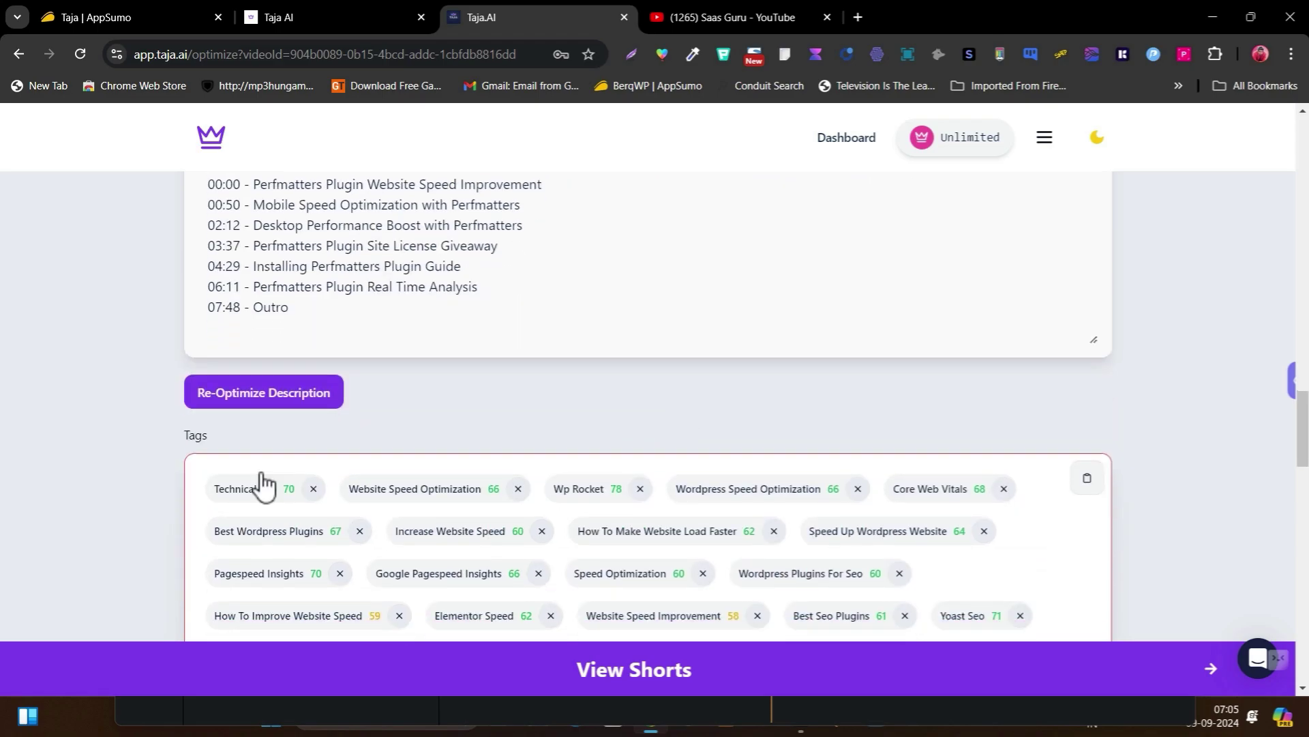
scroll(717, 422, "down", 1)
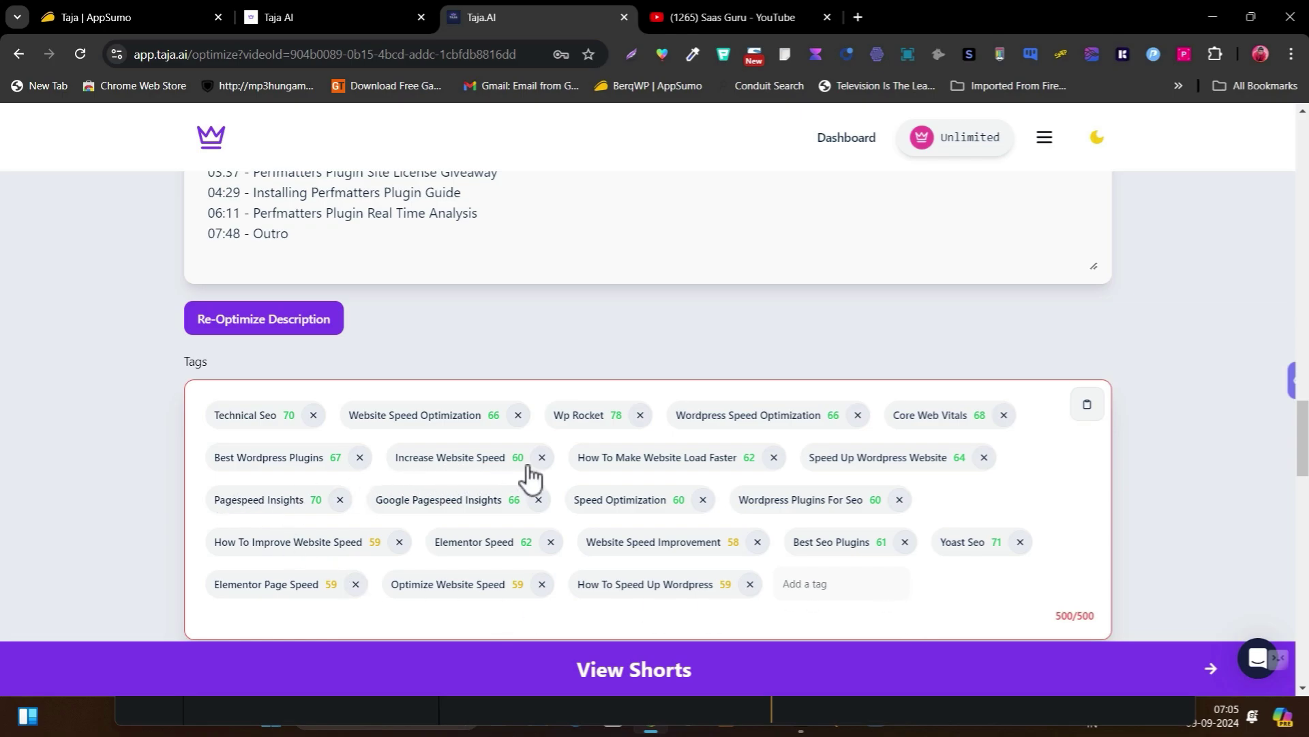
scroll(529, 477, "down", 4)
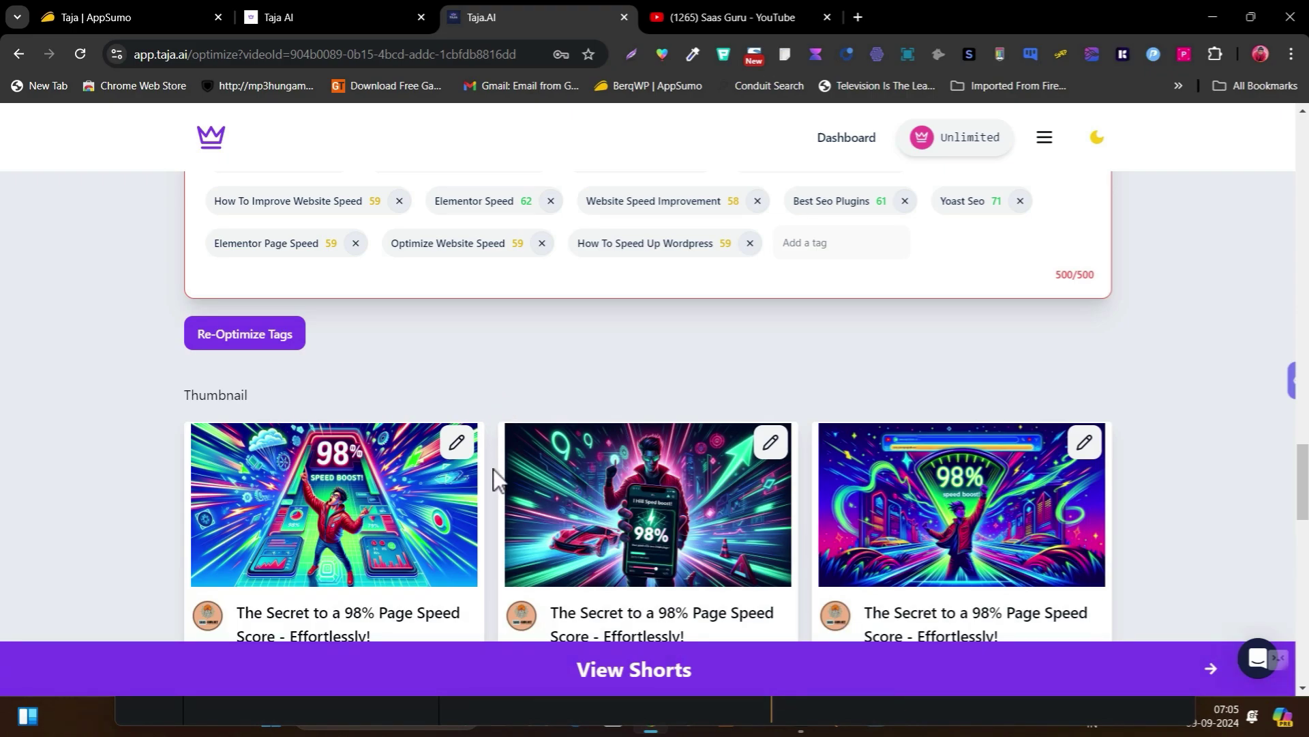
scroll(494, 529, "down", 1)
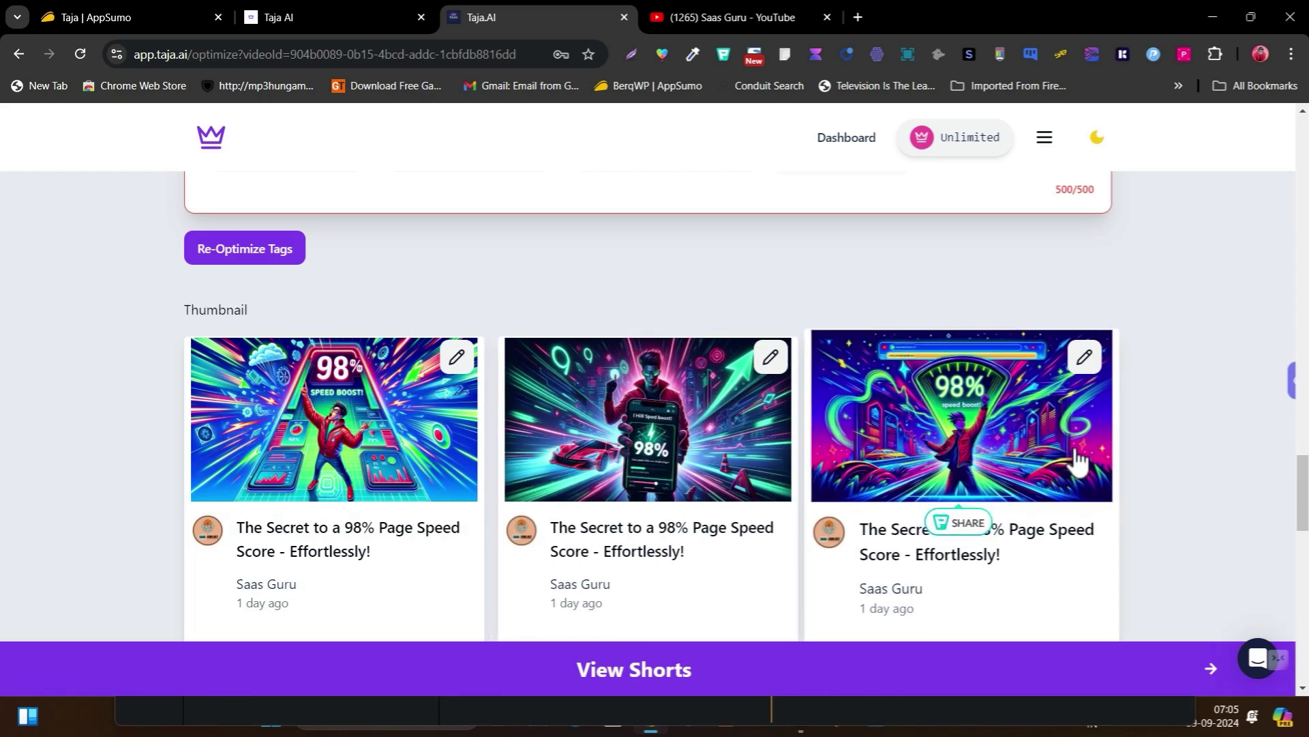
scroll(1078, 463, "down", 3)
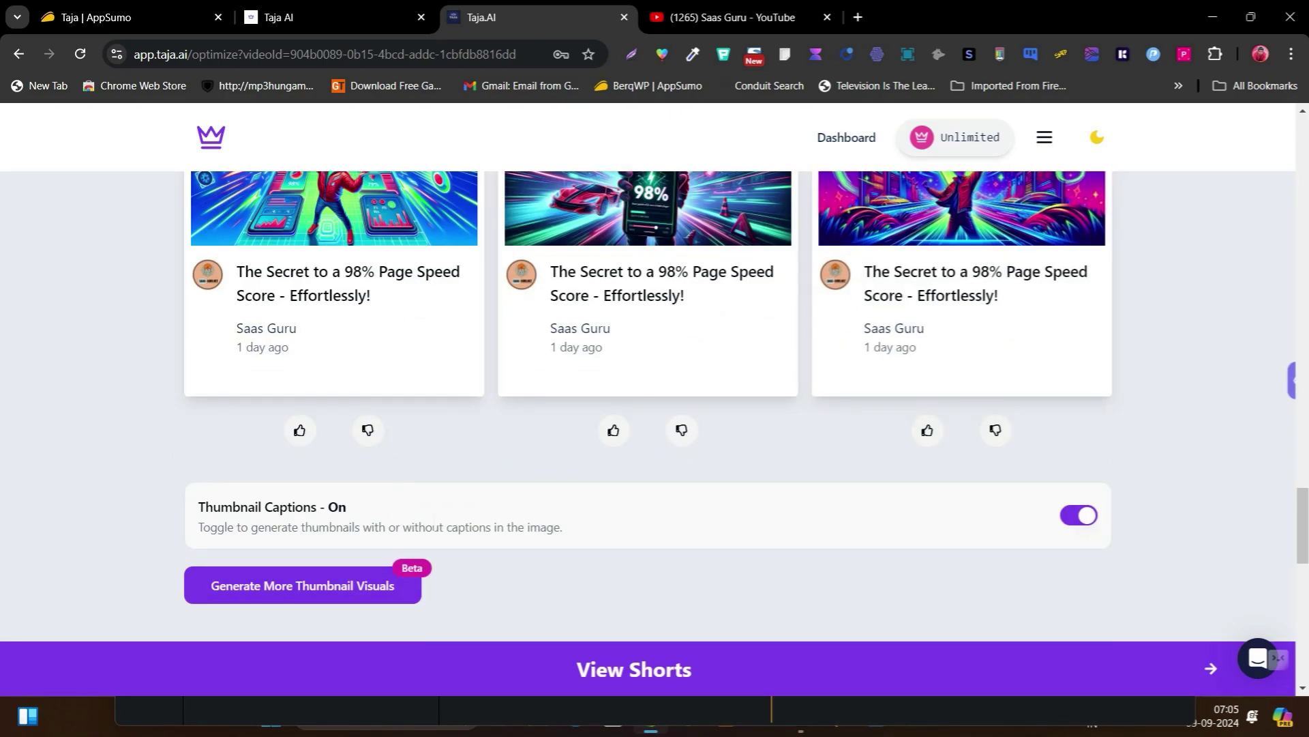
scroll(753, 440, "up", 8)
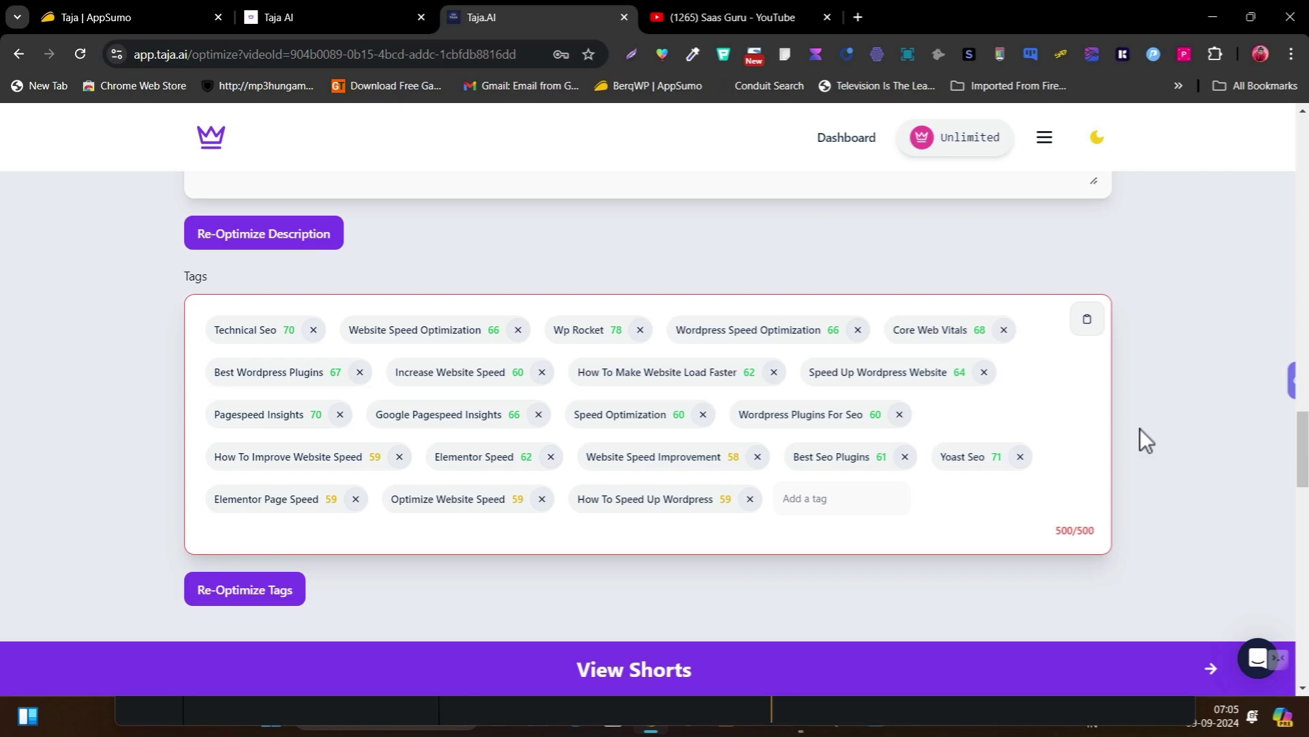
scroll(1139, 428, "down", 6)
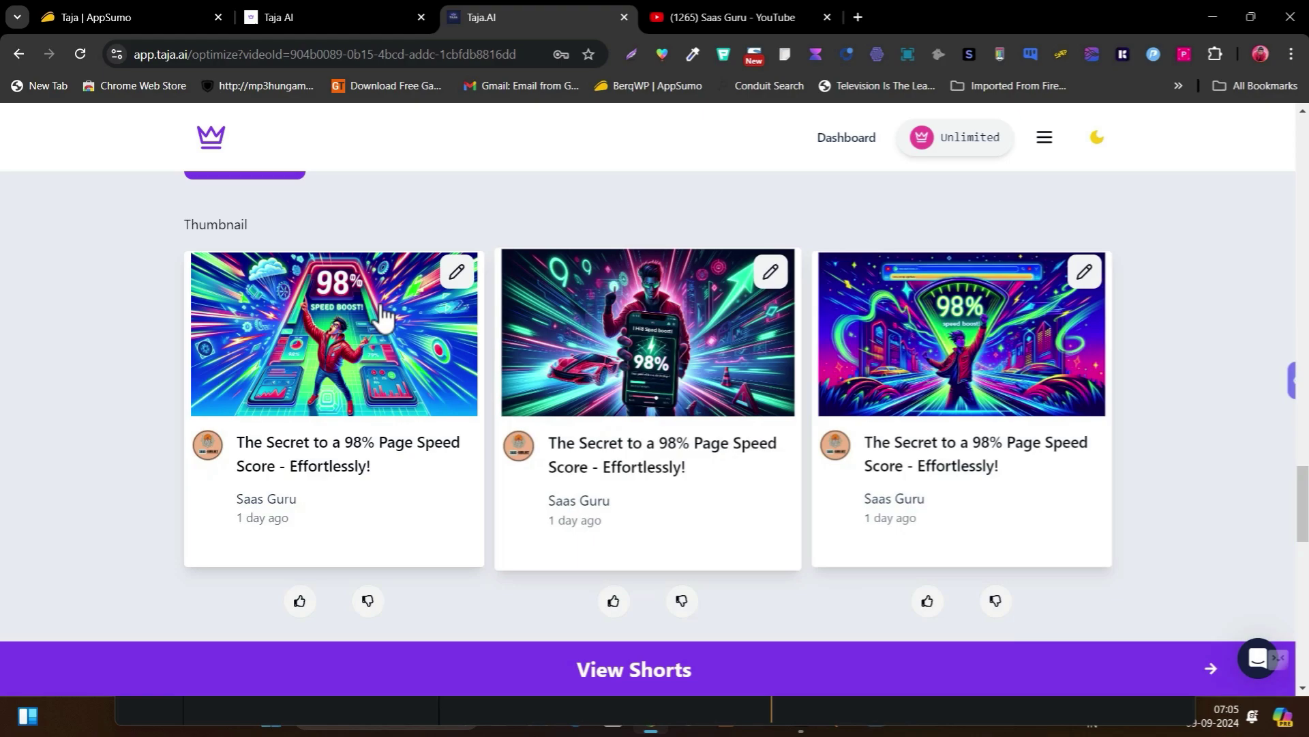
scroll(1156, 362, "down", 5)
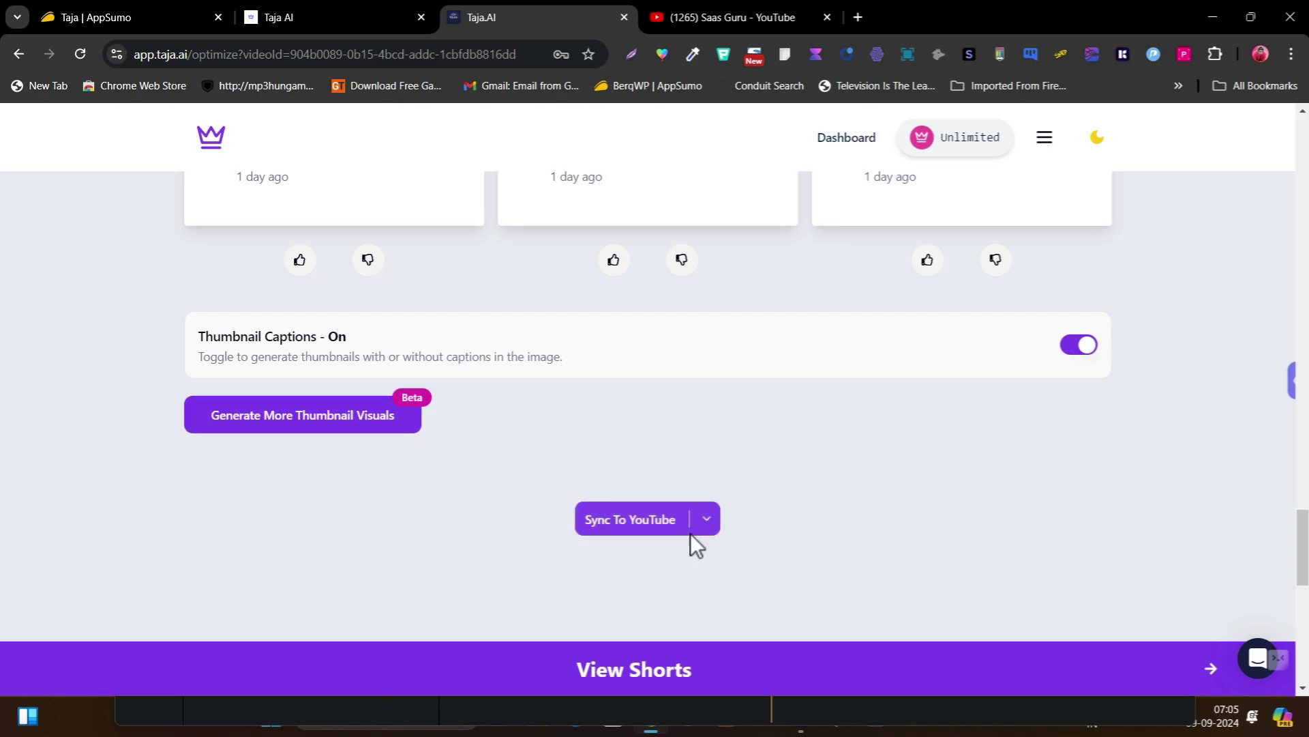
left_click(819, 639)
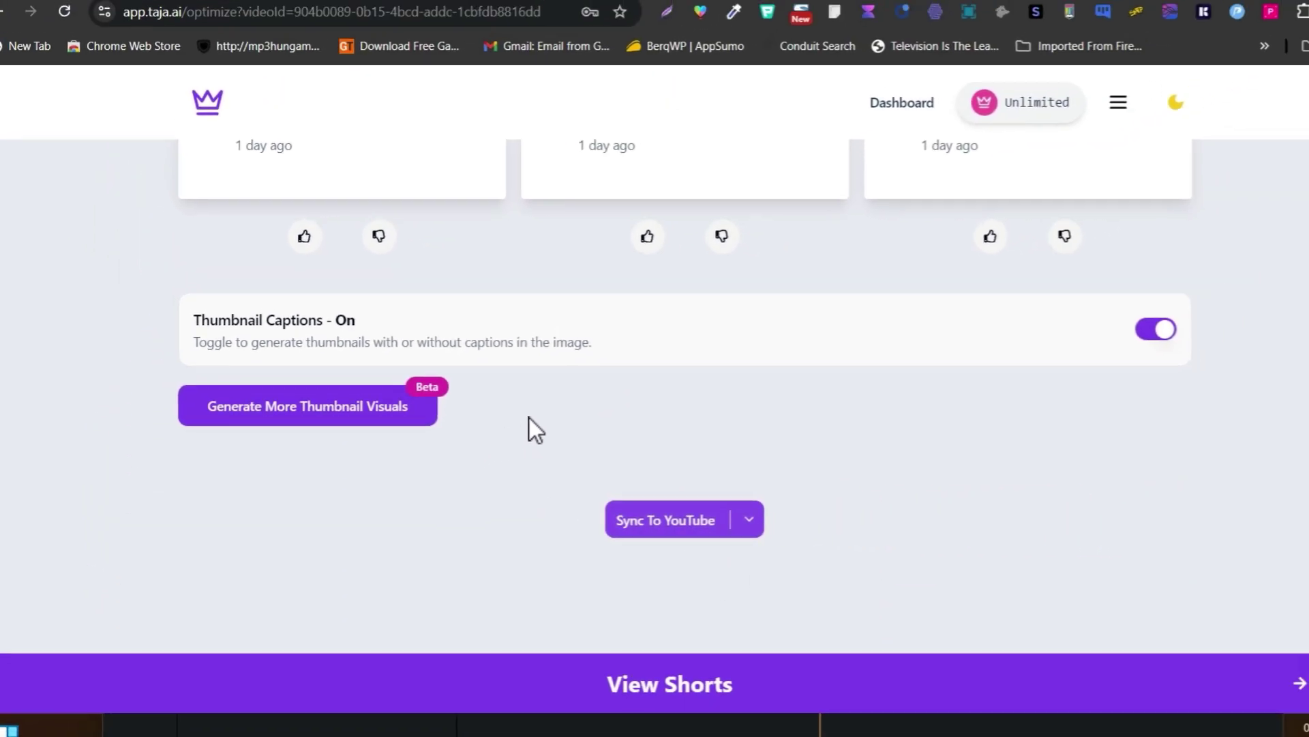
scroll(530, 419, "up", 5)
scroll(510, 468, "up", 1)
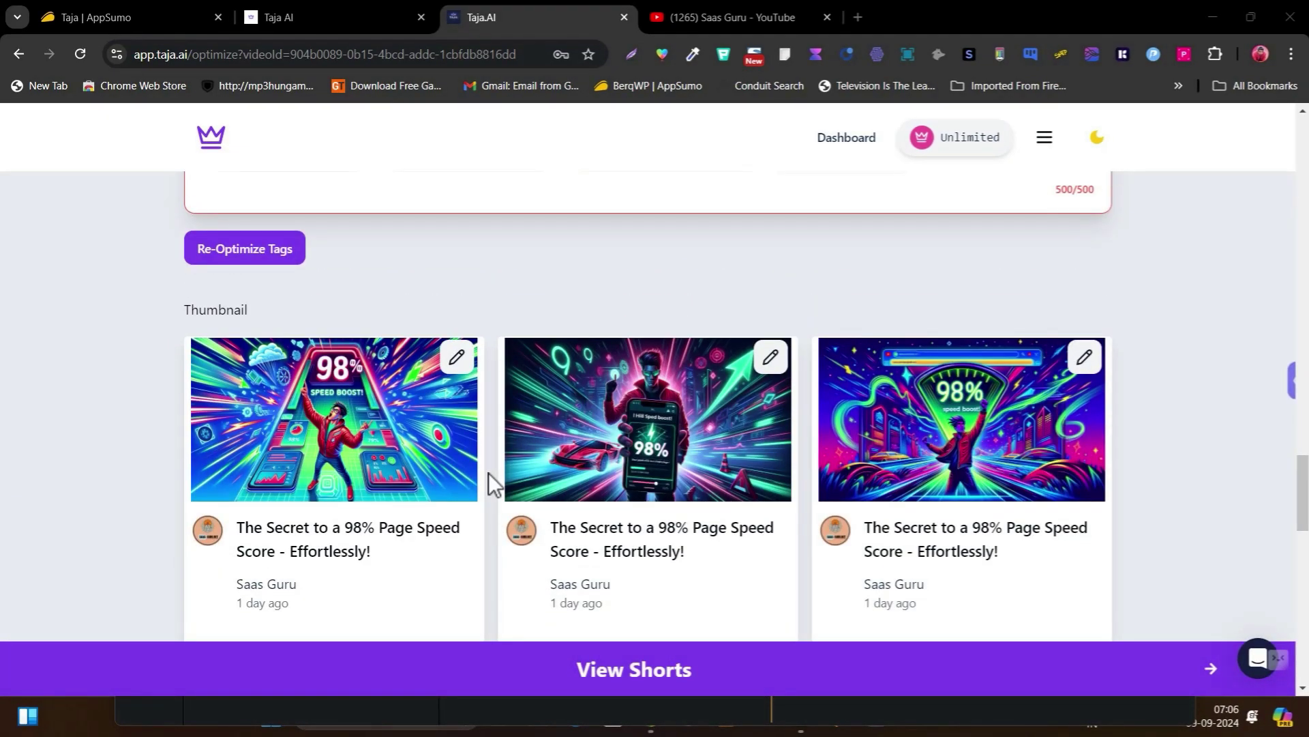
scroll(489, 472, "down", 1)
scroll(505, 560, "down", 5)
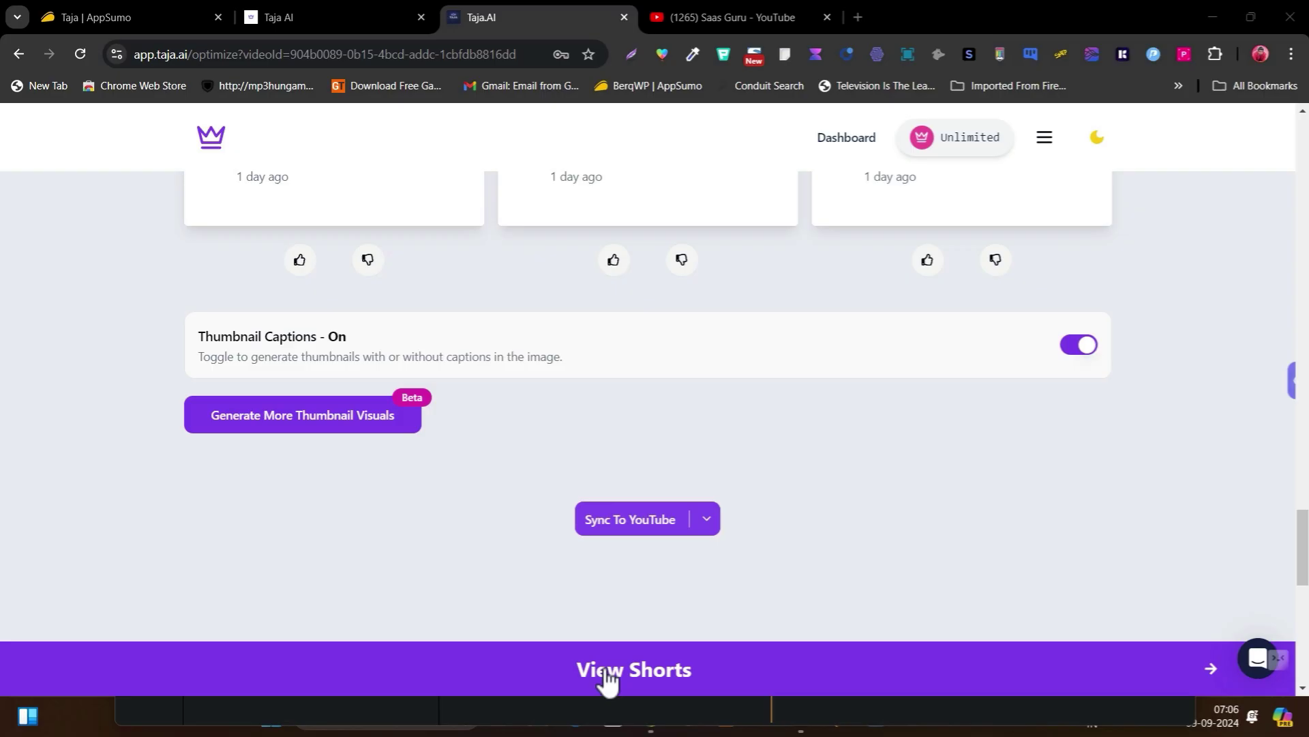
- Open the video's Generated Shorts, scroll through them and publish the first short
left_click(606, 672)
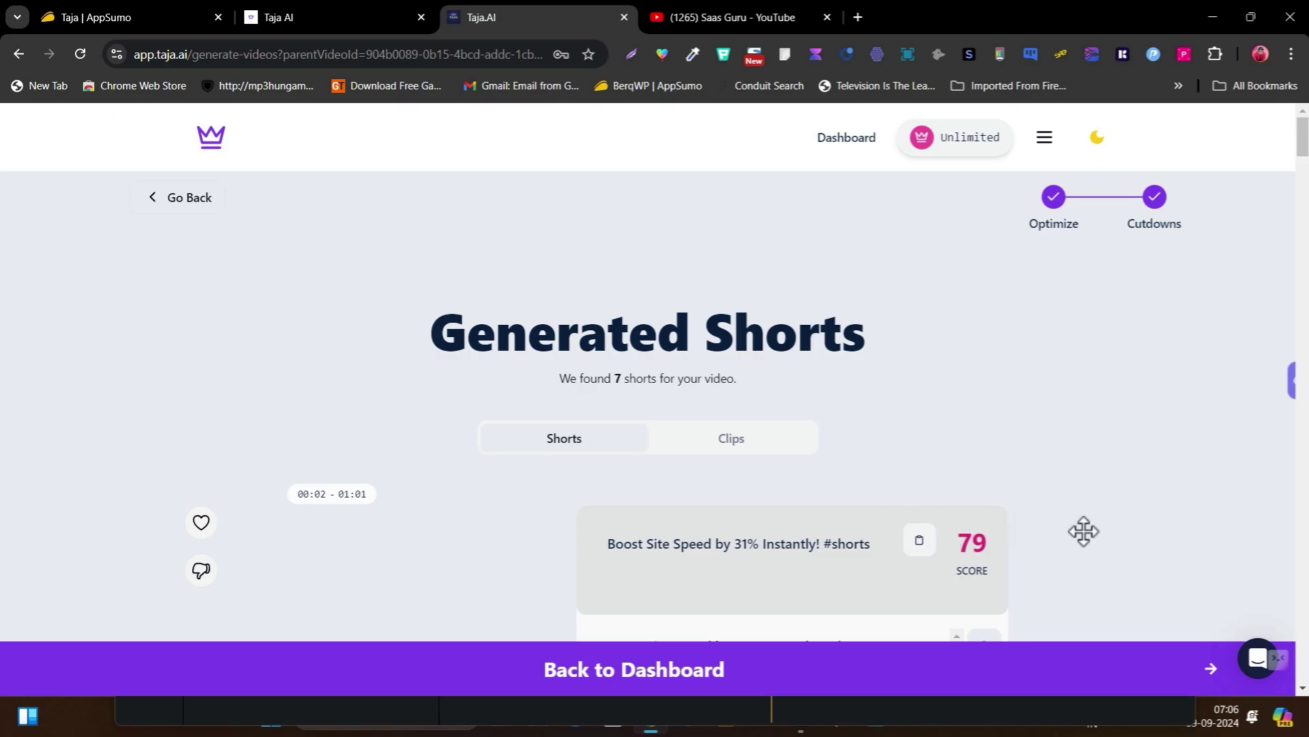
scroll(754, 510, "down", 5)
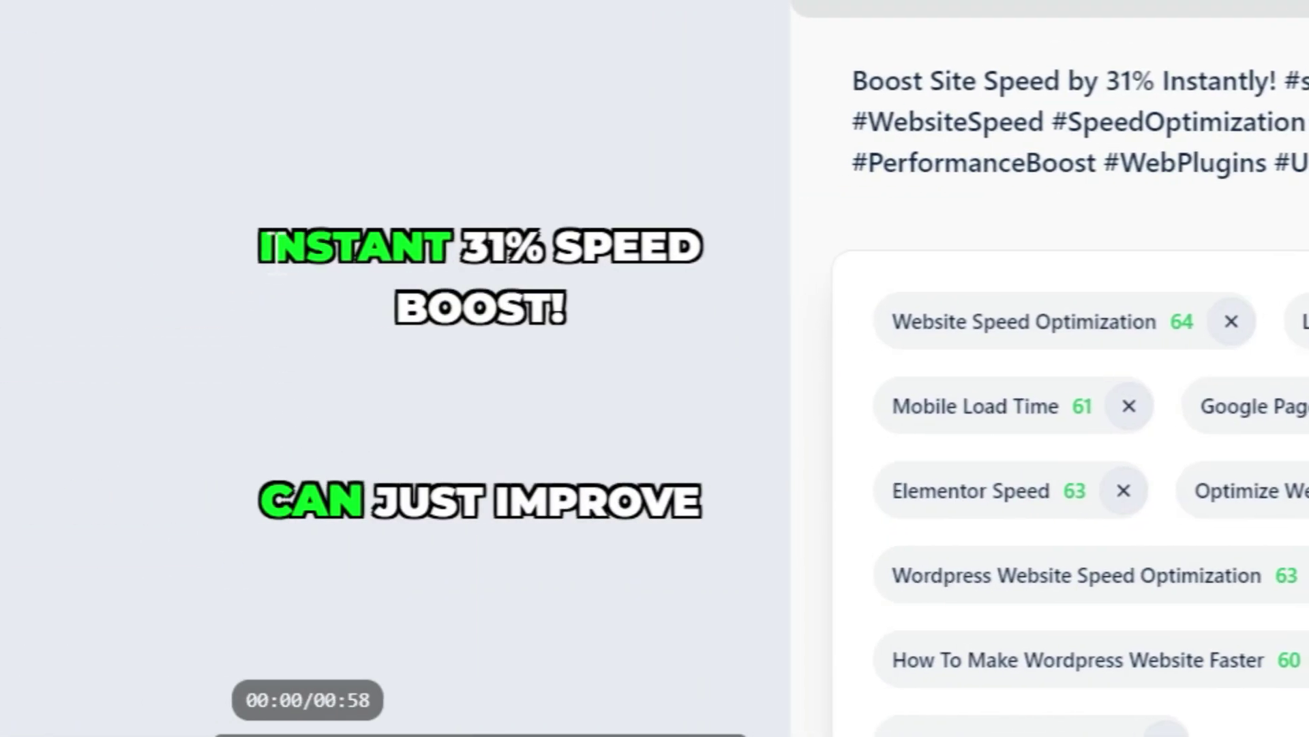
scroll(539, 481, "down", 5)
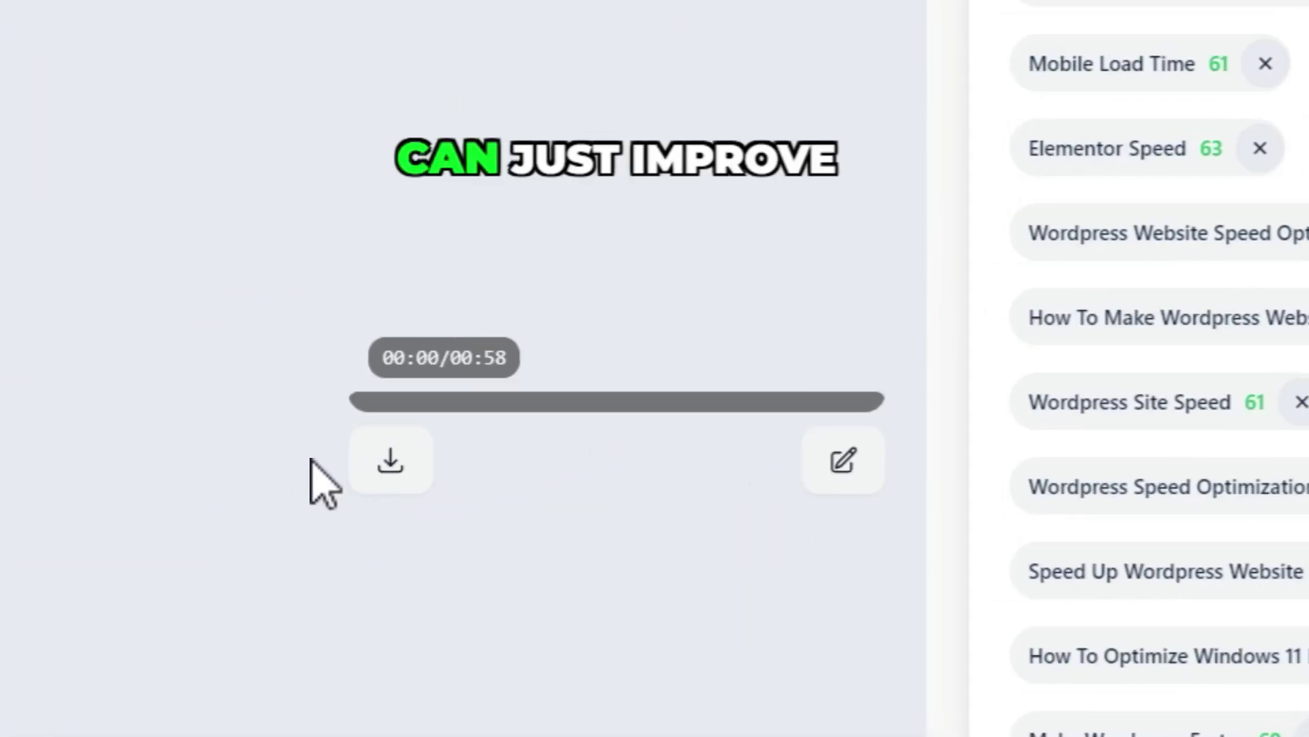
scroll(987, 475, "up", 5)
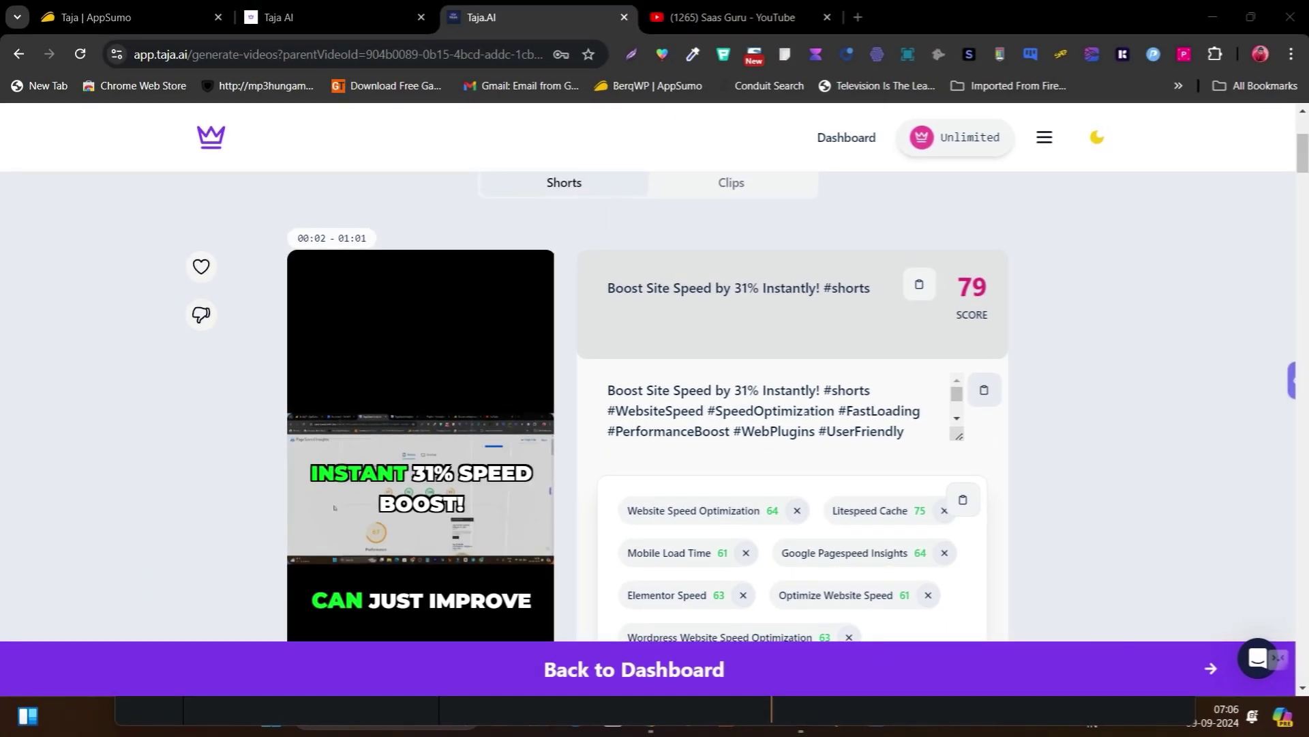
scroll(839, 518, "down", 10)
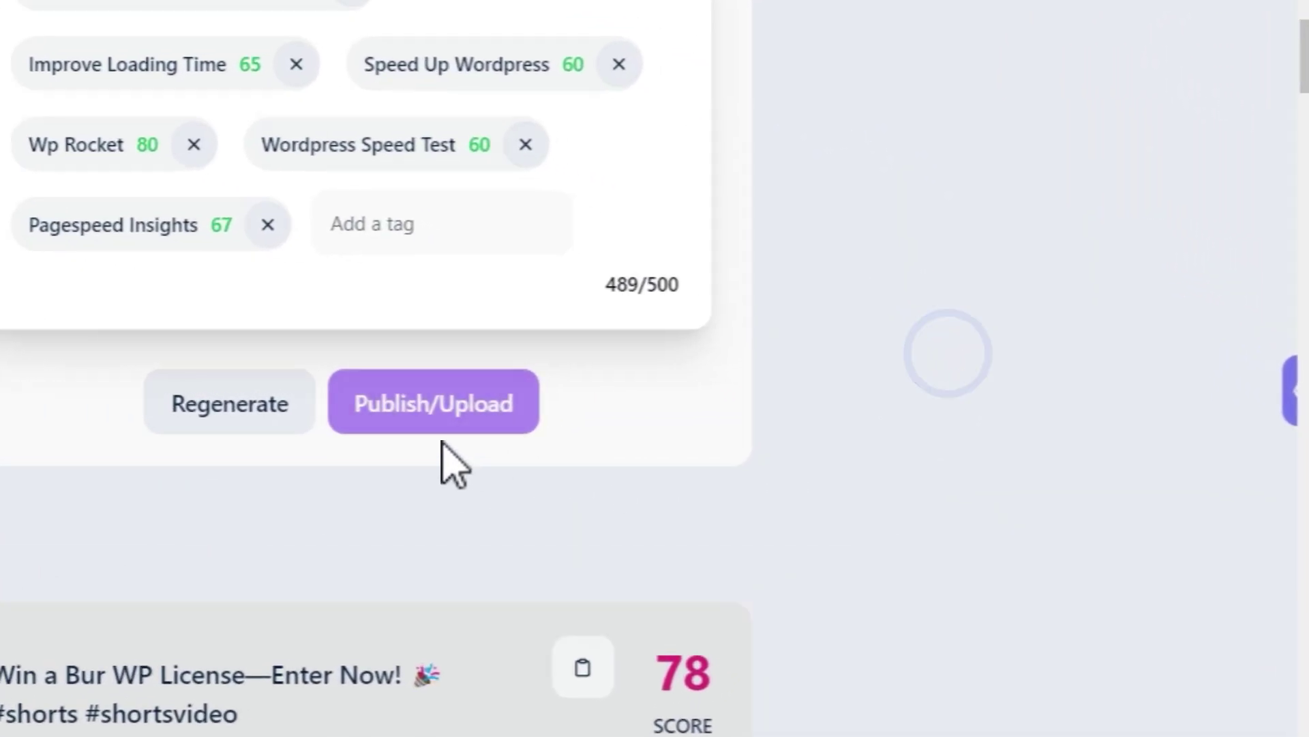
left_click(432, 423)
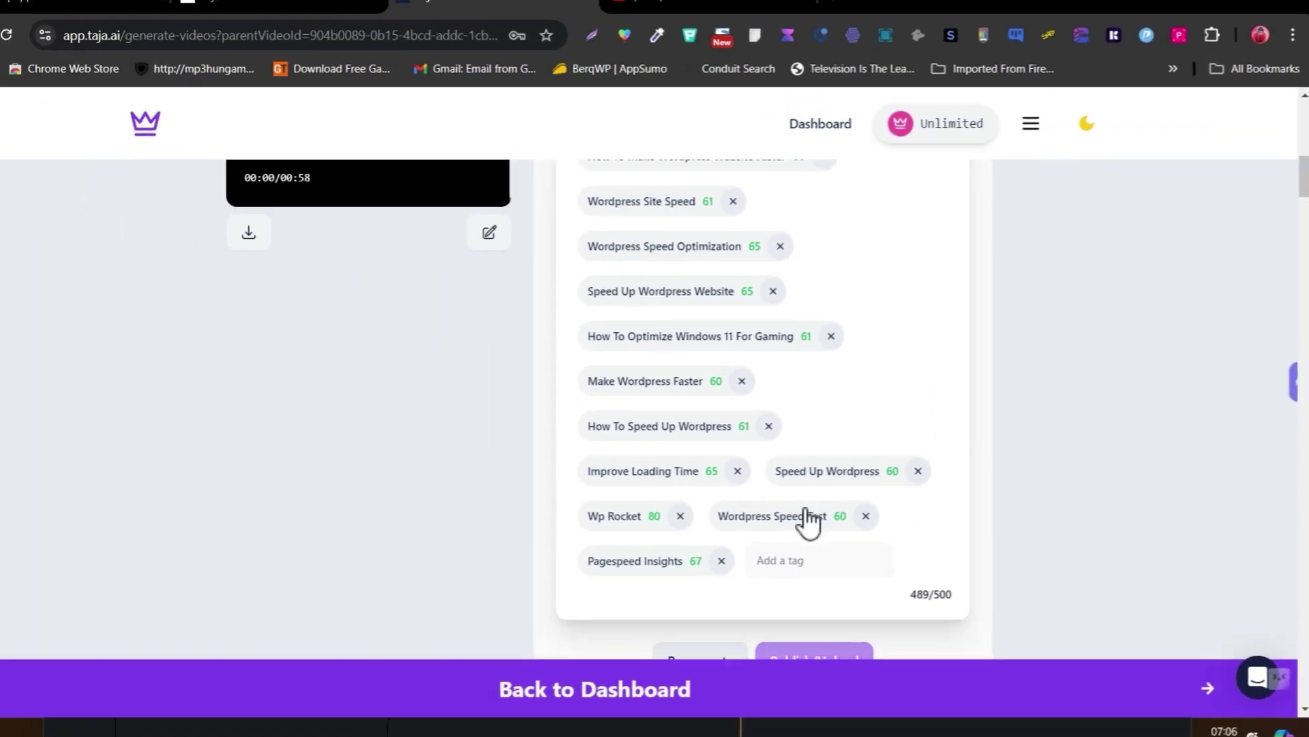
- Return to the Taja AI dashboard and scroll through it
scroll(472, 475, "up", 8)
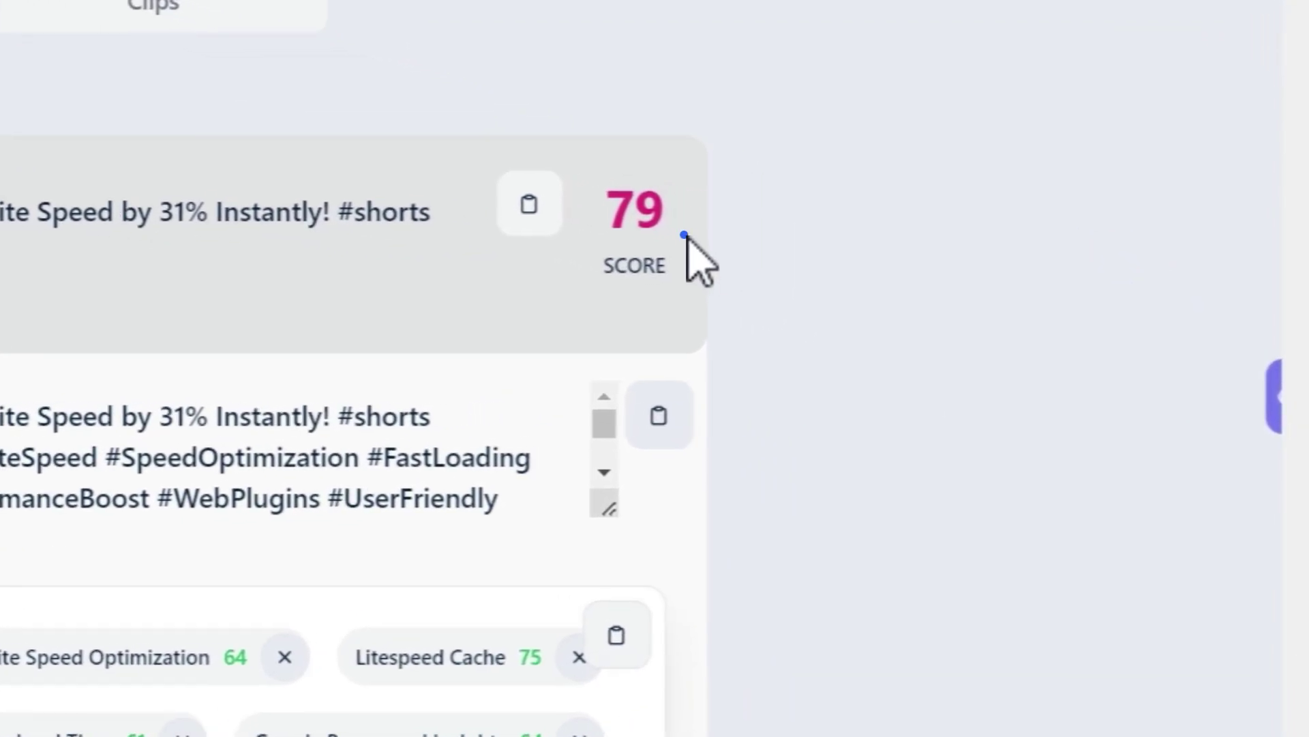
left_click(685, 236)
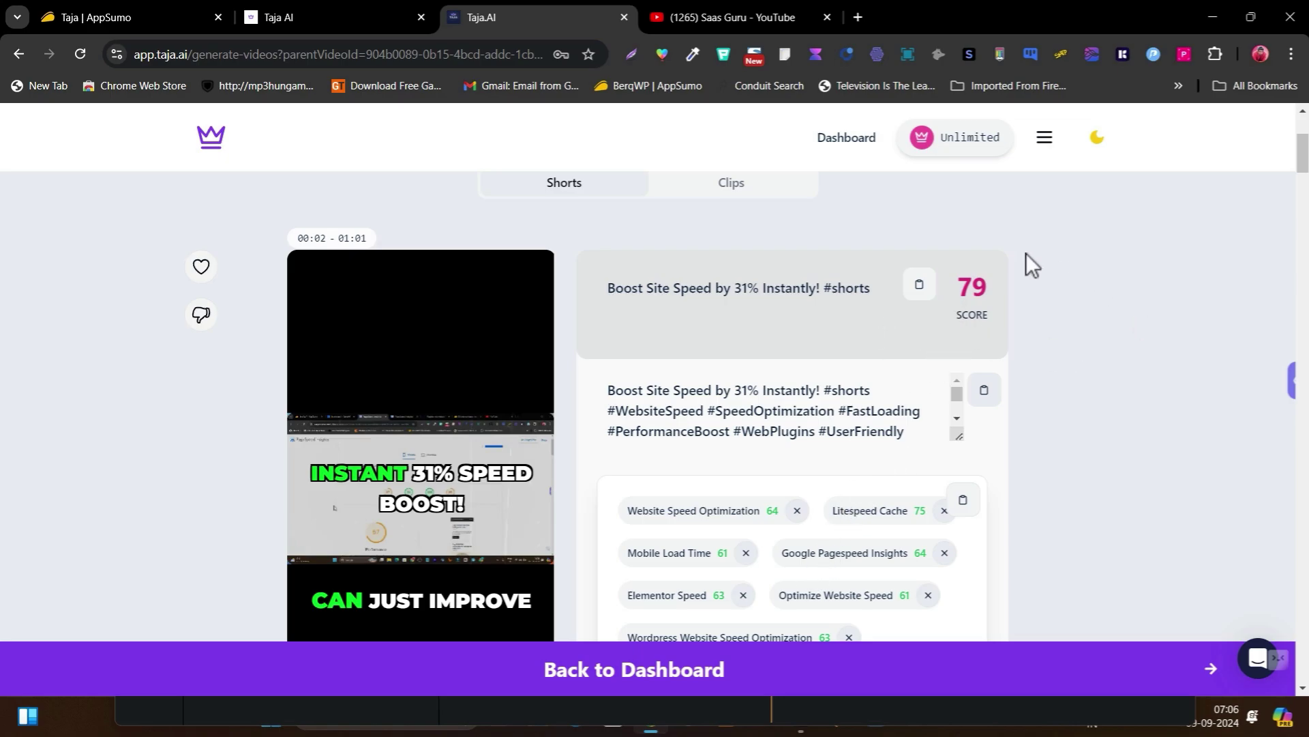
scroll(555, 358, "down", 8)
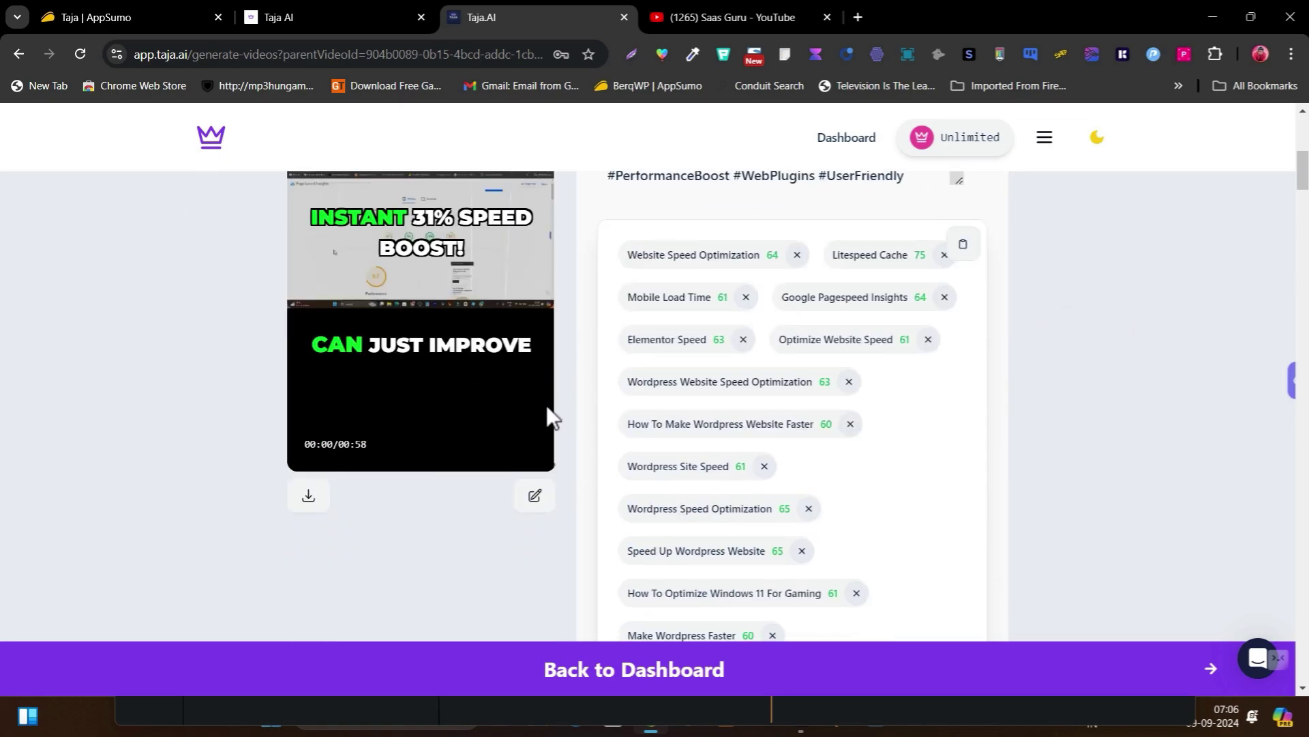
scroll(571, 467, "up", 5)
scroll(573, 469, "up", 7)
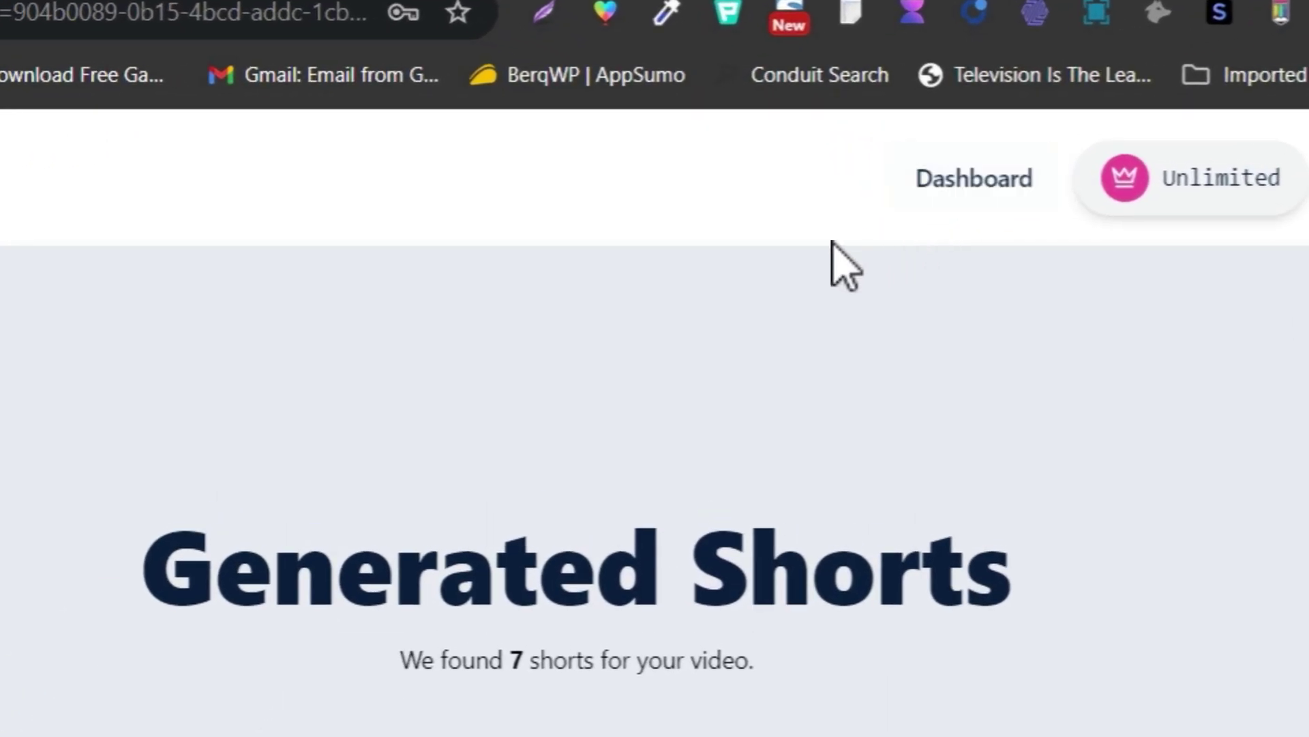
scroll(336, 464, "up", 9)
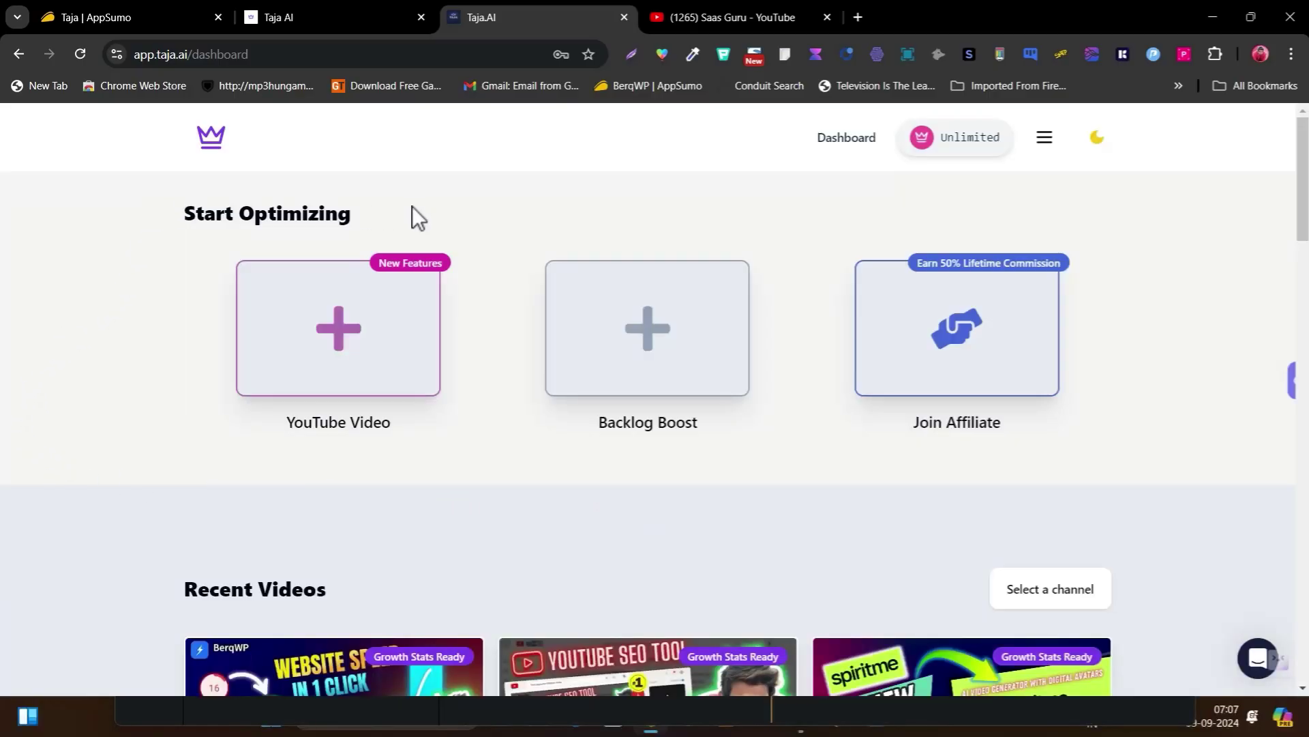
- Open the AppSumo Taja deal's plans and highlight Plan 1 and Plan 3 limits, including 12 videos/month
left_click(121, 21)
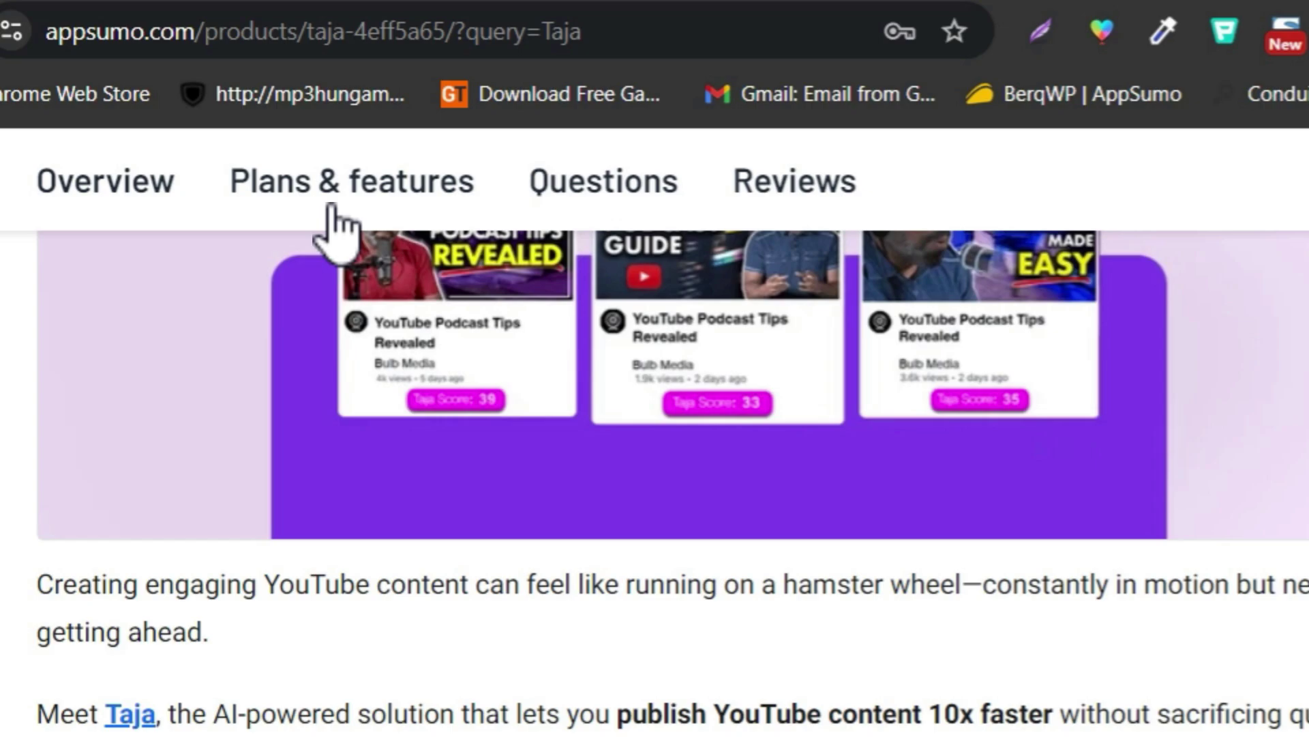
left_click(330, 202)
scroll(452, 263, "down", 5)
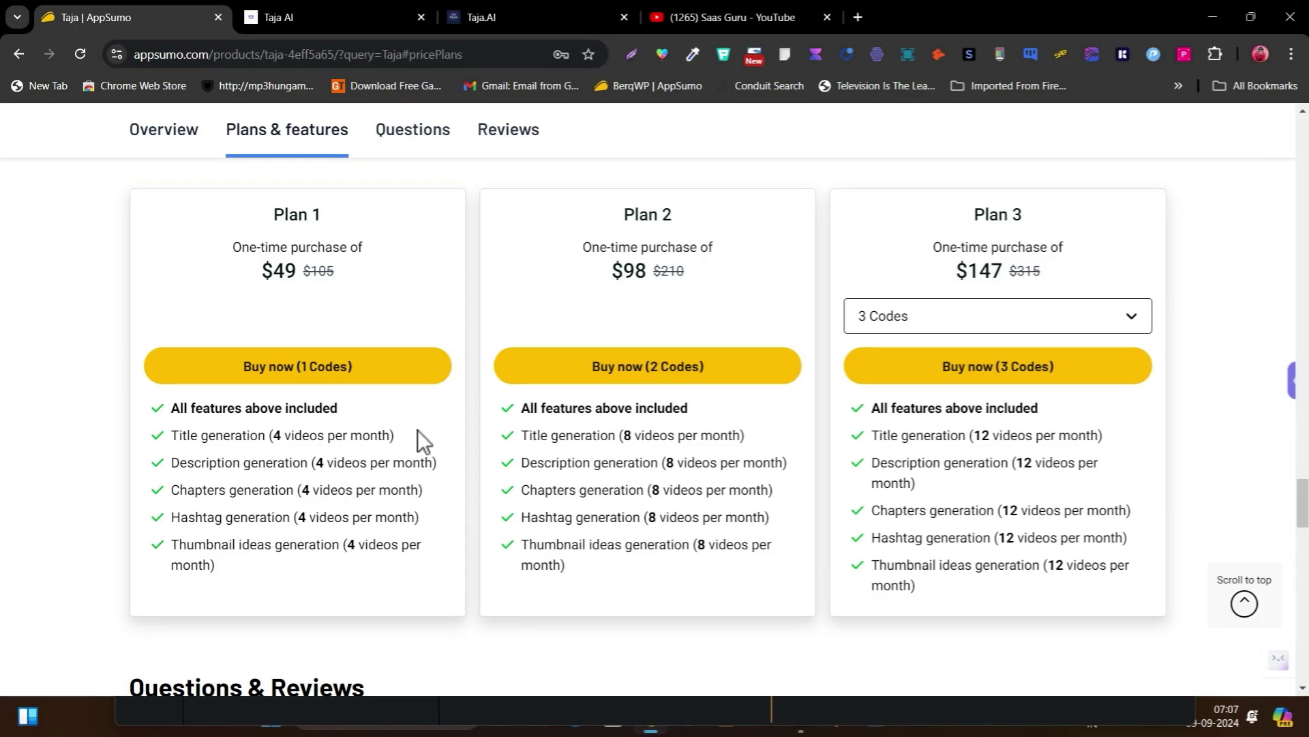
left_click_drag(417, 431, 263, 434)
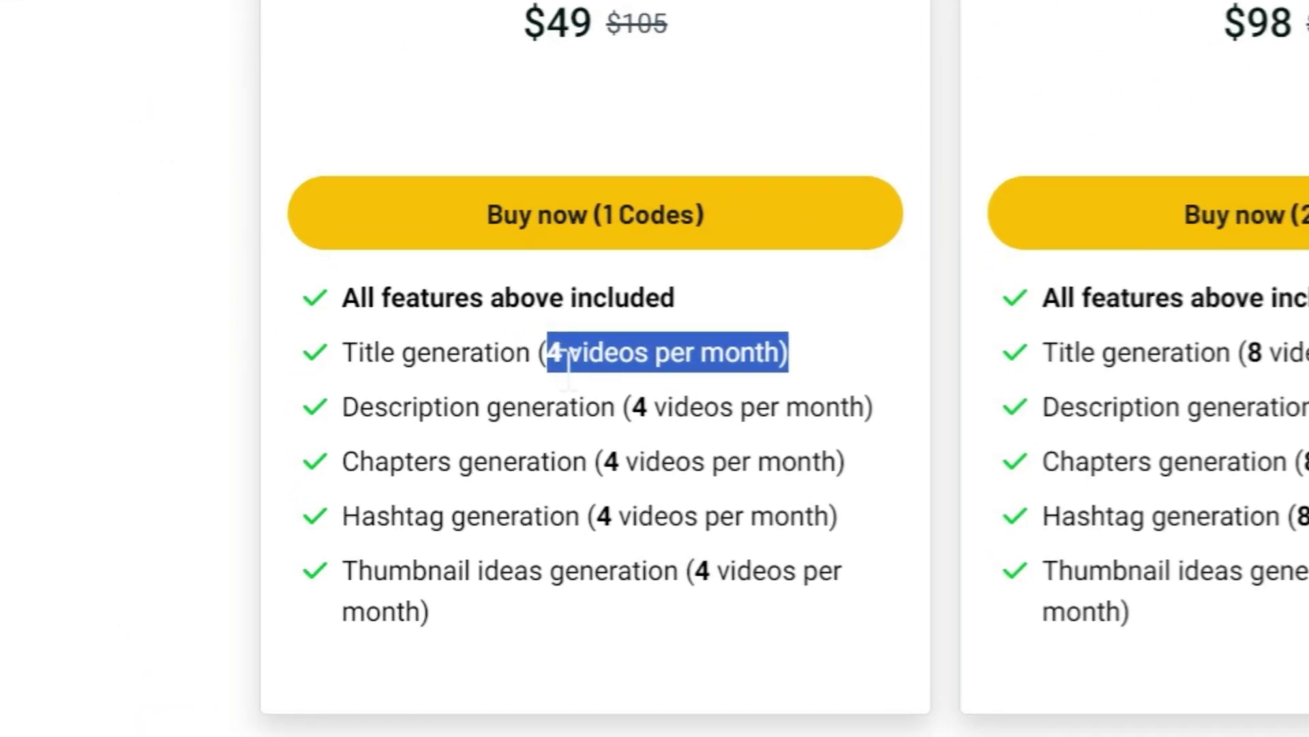
scroll(593, 226, "up", 1)
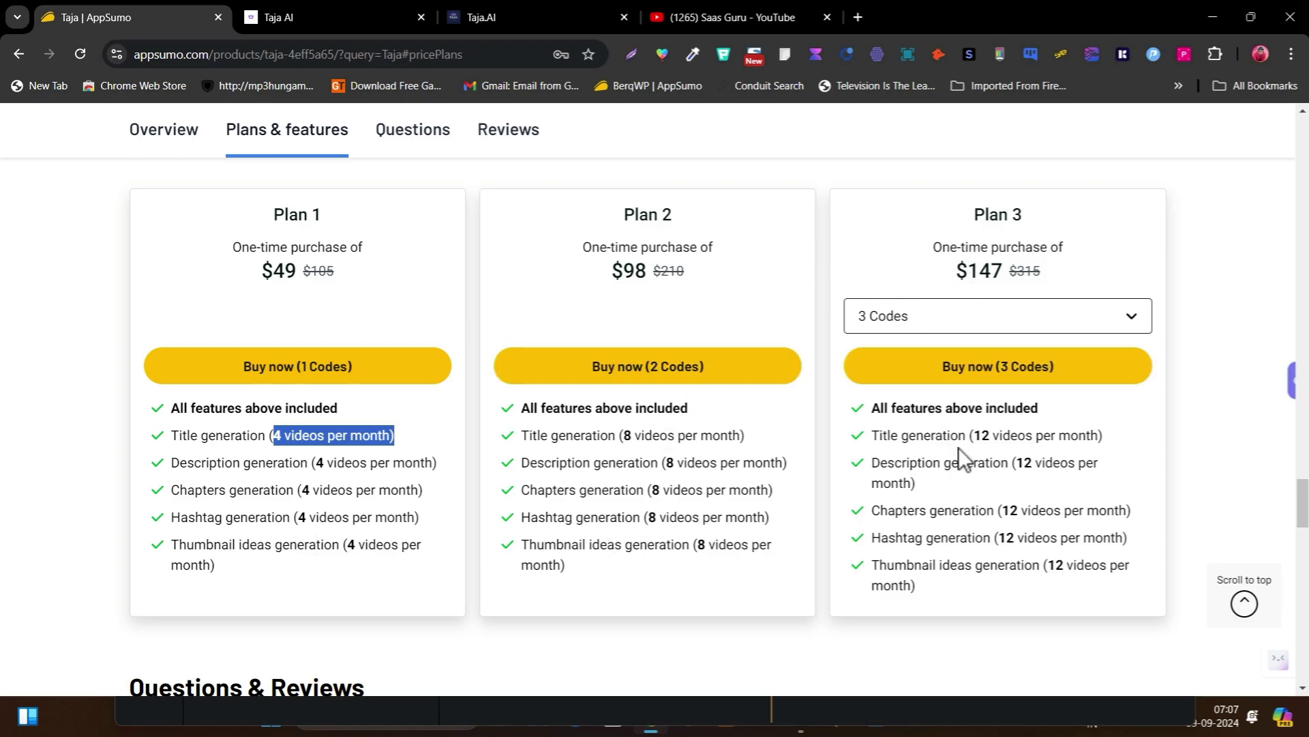
left_click_drag(966, 436, 1001, 437)
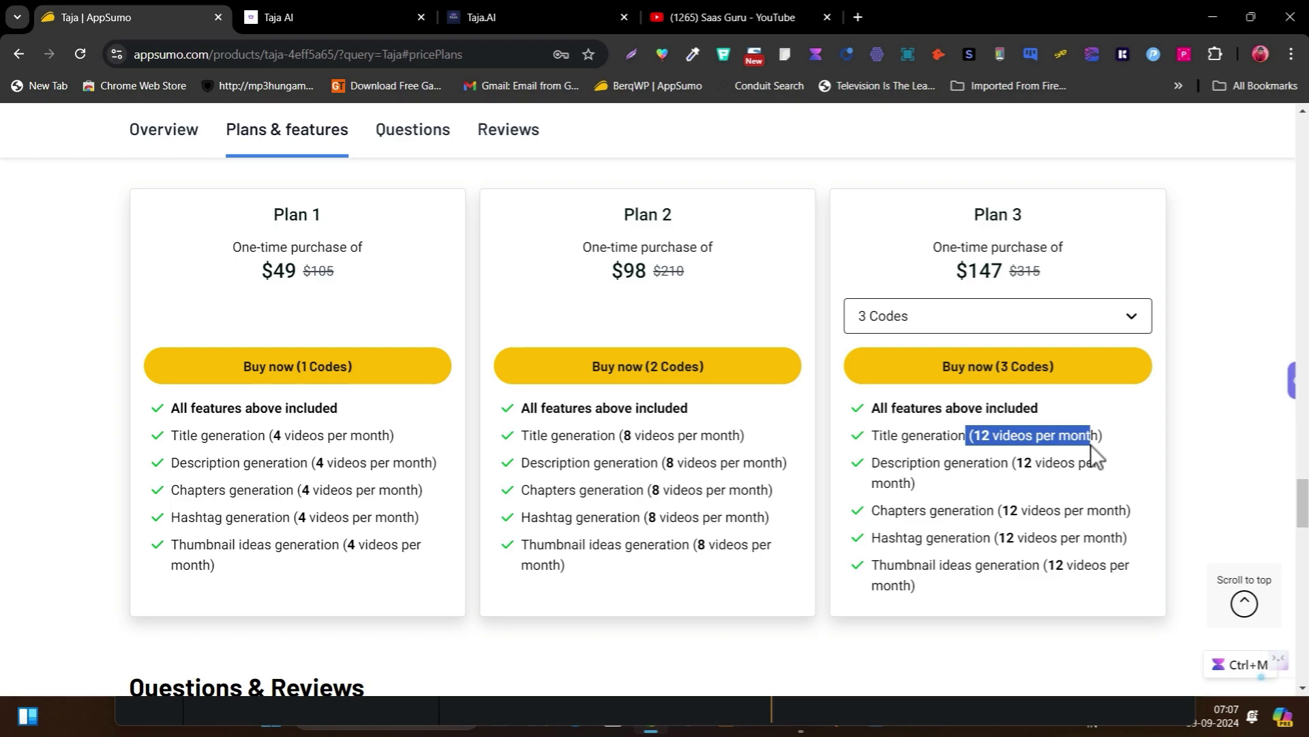
left_click_drag(1090, 444, 1095, 446)
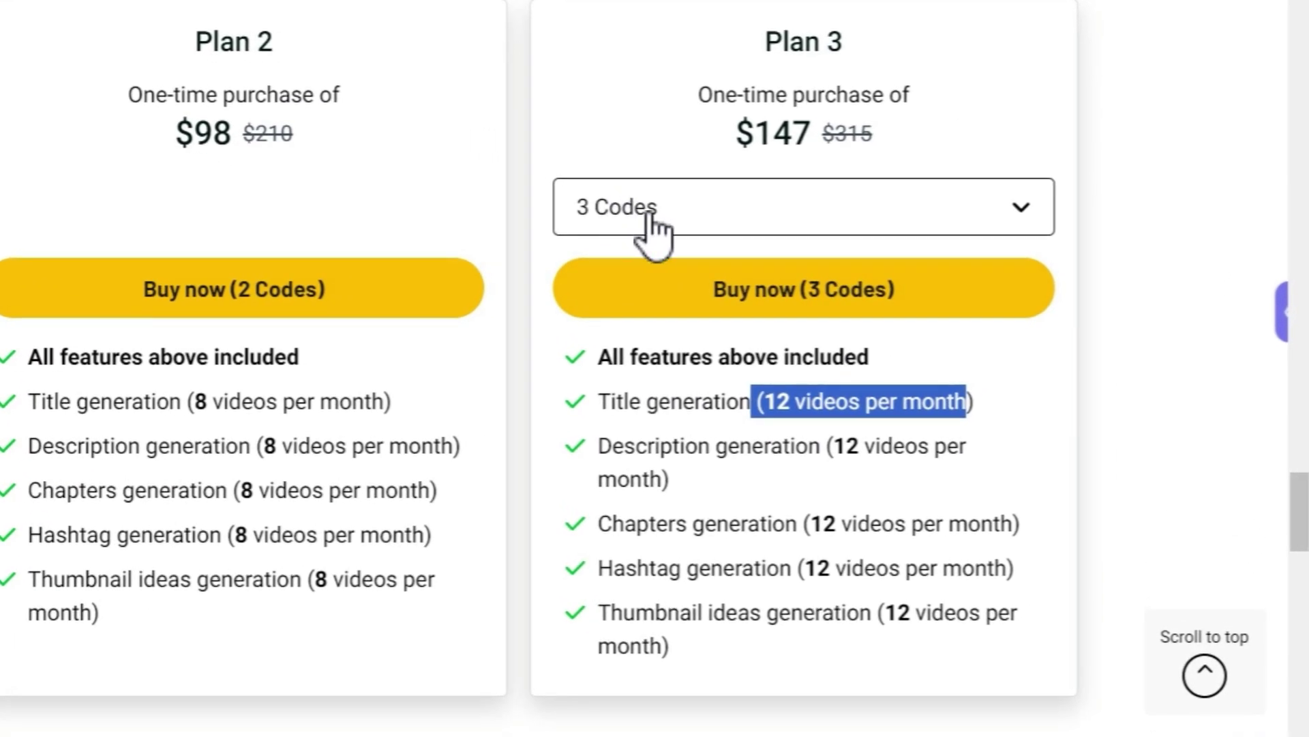
- Set Plan 3 to 4 Codes, revealing unlimited Plan 4, and highlight the 60-day money-back guarantee
left_click(716, 199)
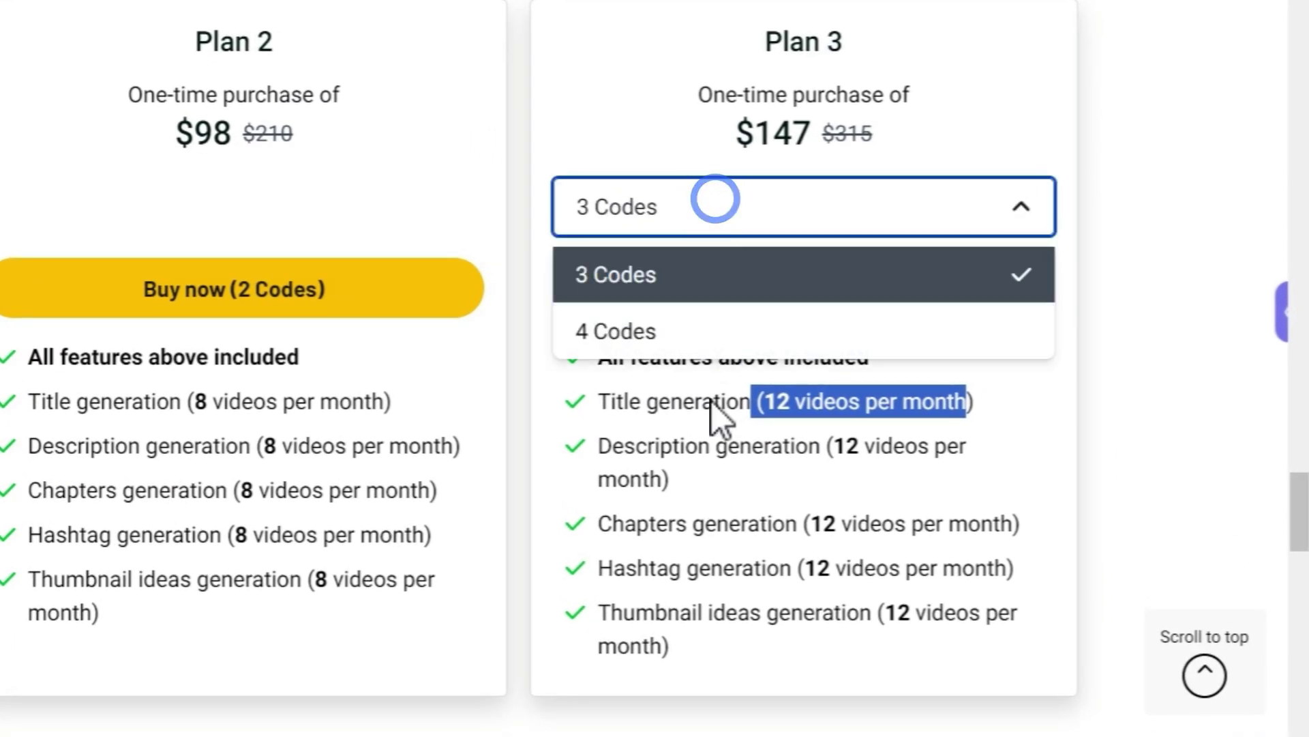
left_click(641, 333)
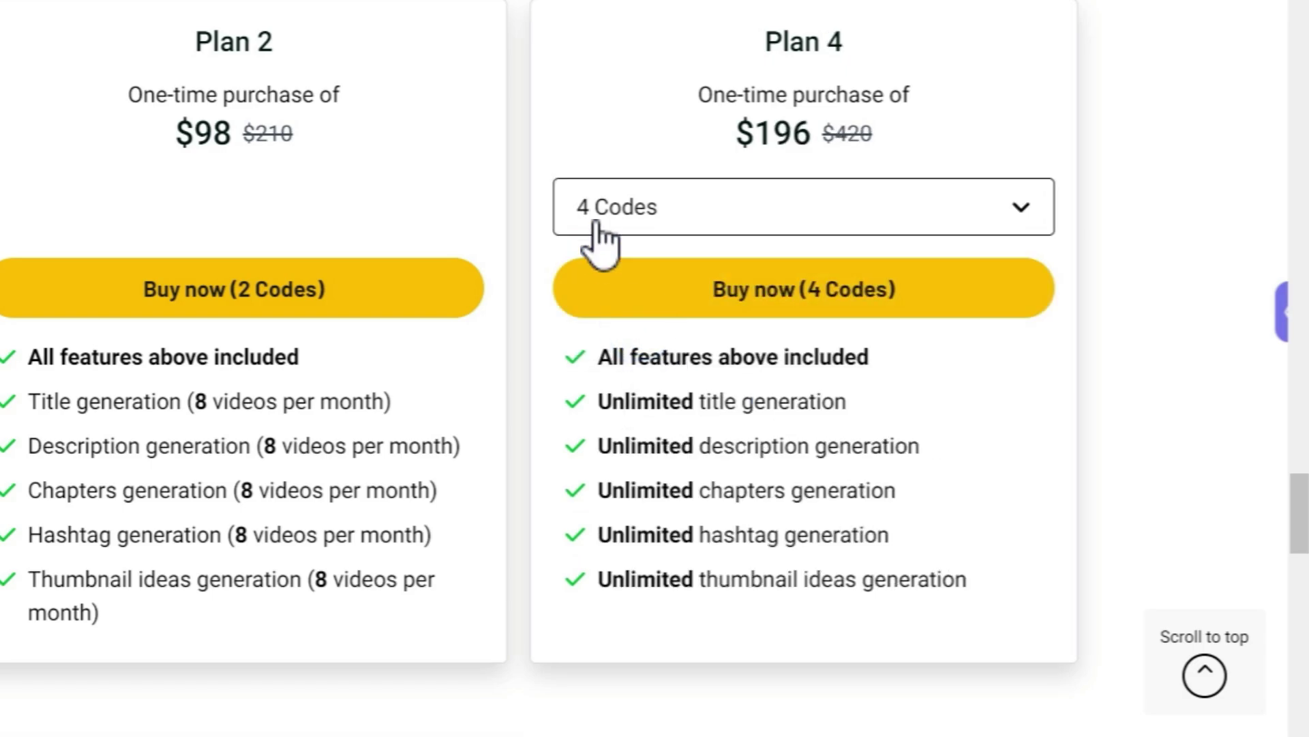
left_click_drag(872, 412, 620, 409)
scroll(581, 566, "down", 1)
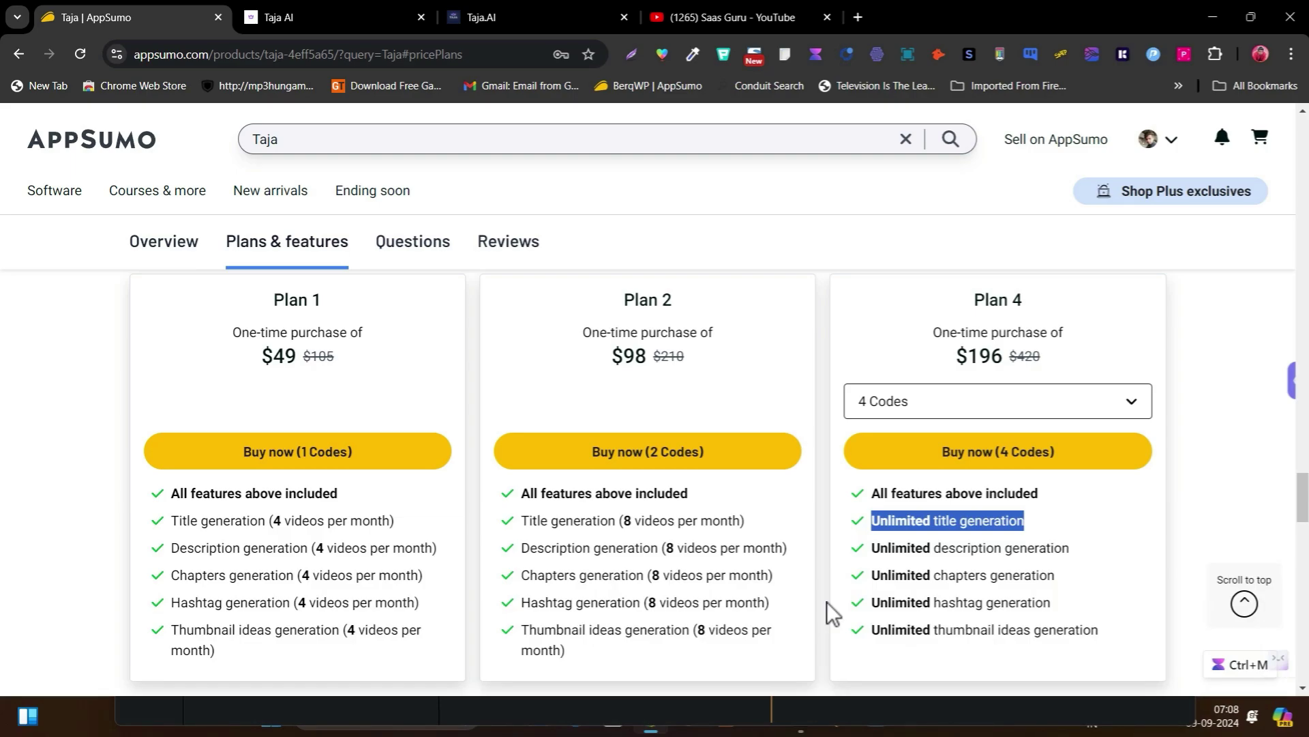
scroll(824, 334, "up", 4)
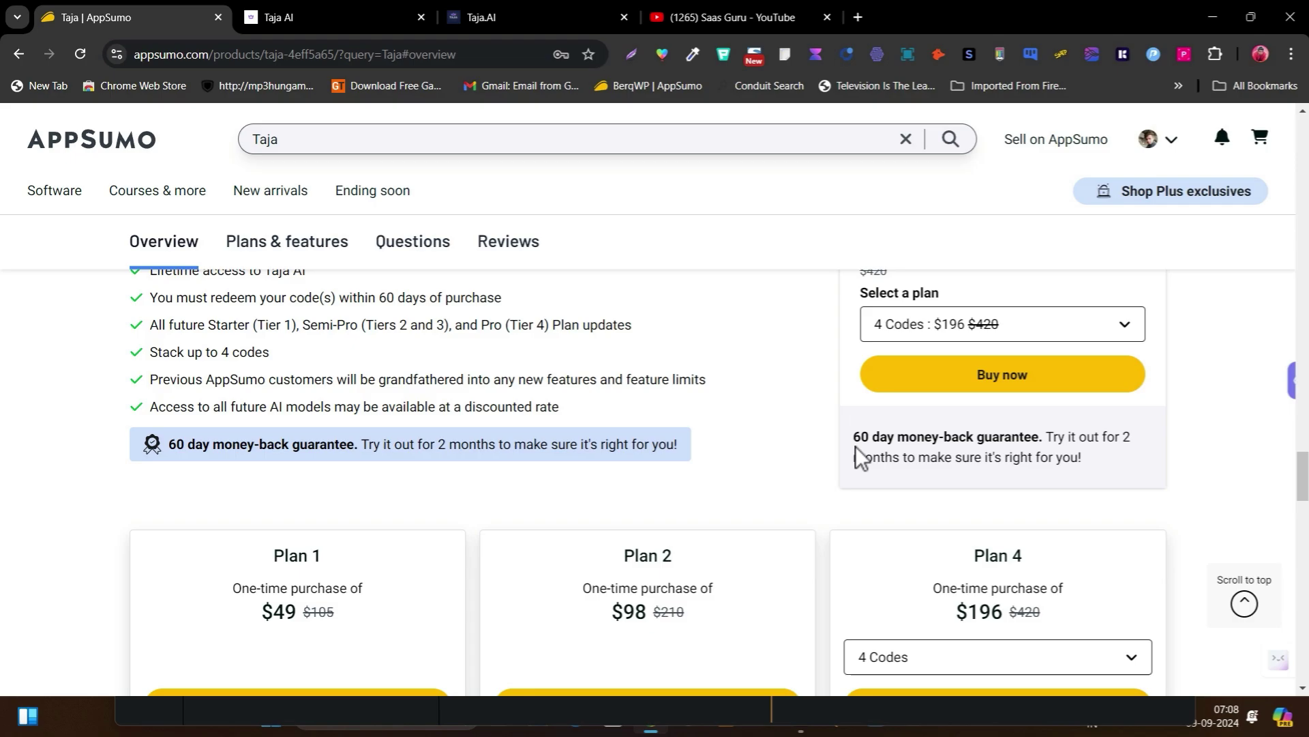
left_click_drag(860, 434, 1104, 472)
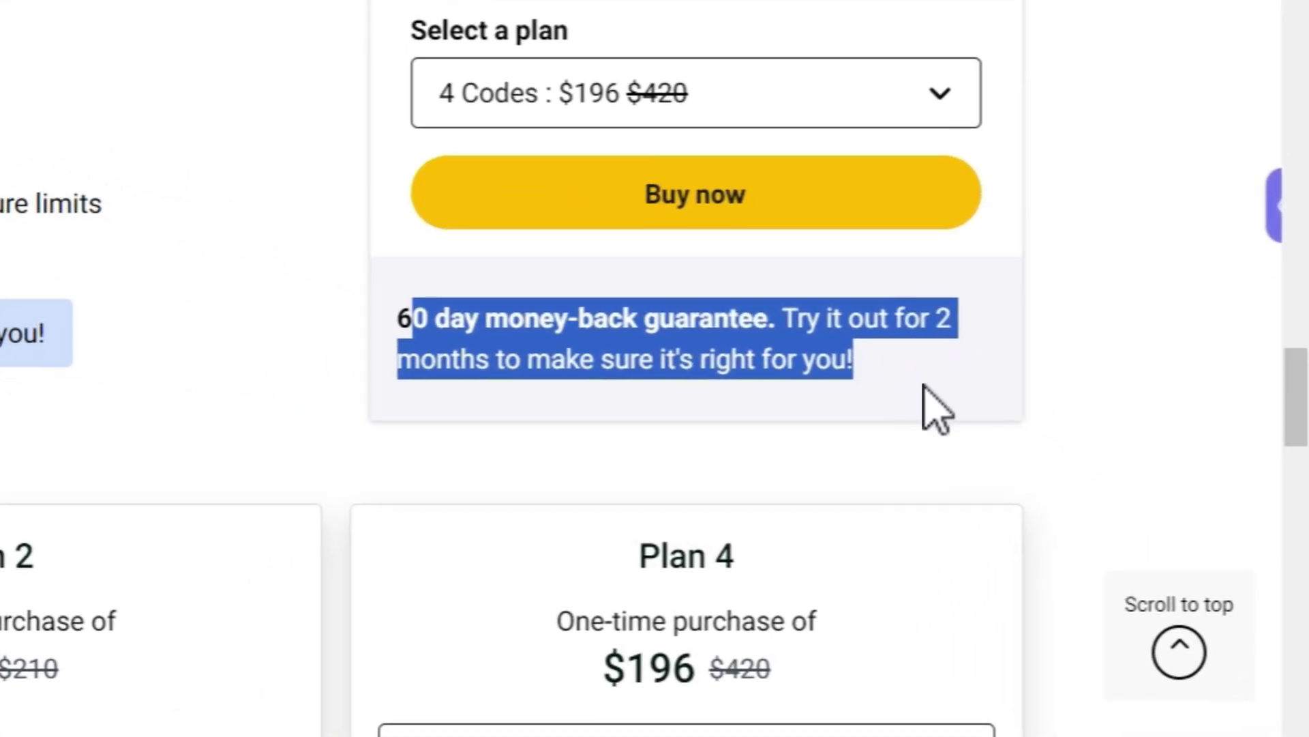
left_click(924, 383)
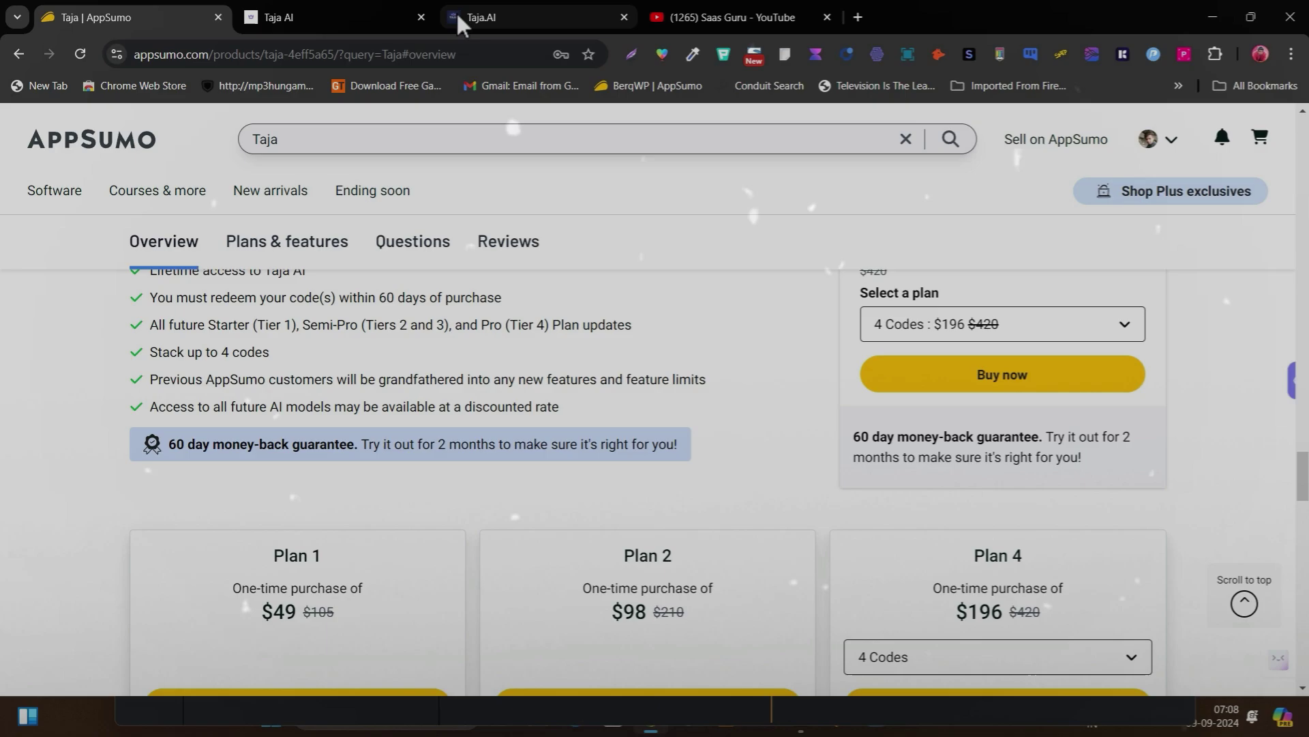
- Switch back to the Taja.AI dashboard and scroll through the Recent Videos list
left_click(502, 12)
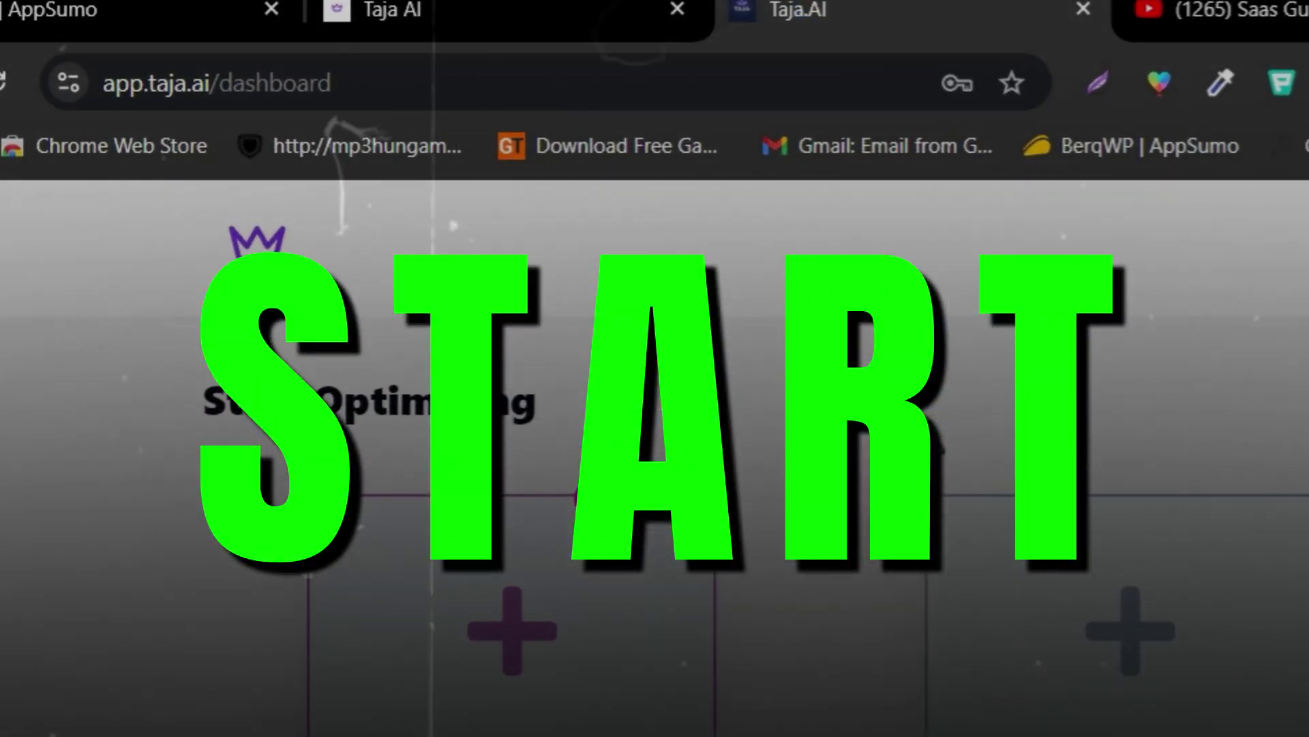
scroll(355, 518, "down", 5)
scroll(358, 546, "up", 5)
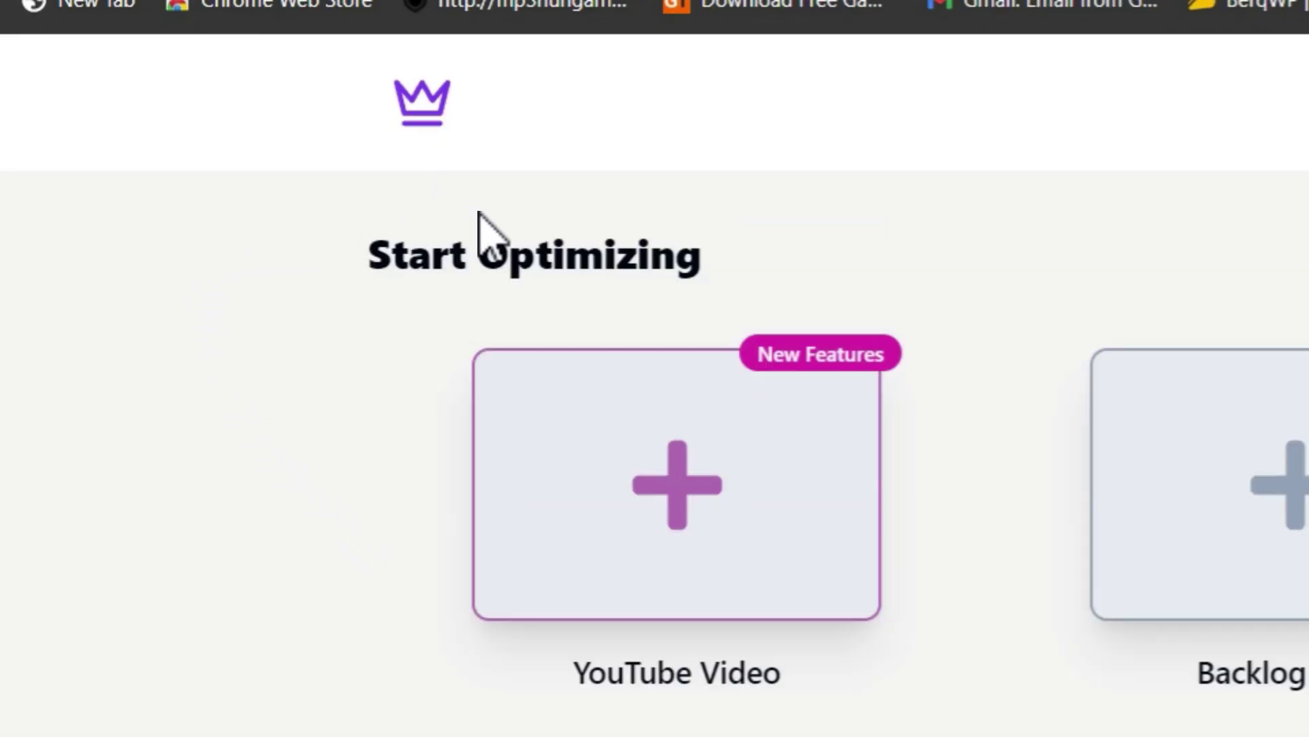
scroll(1079, 566, "down", 10)
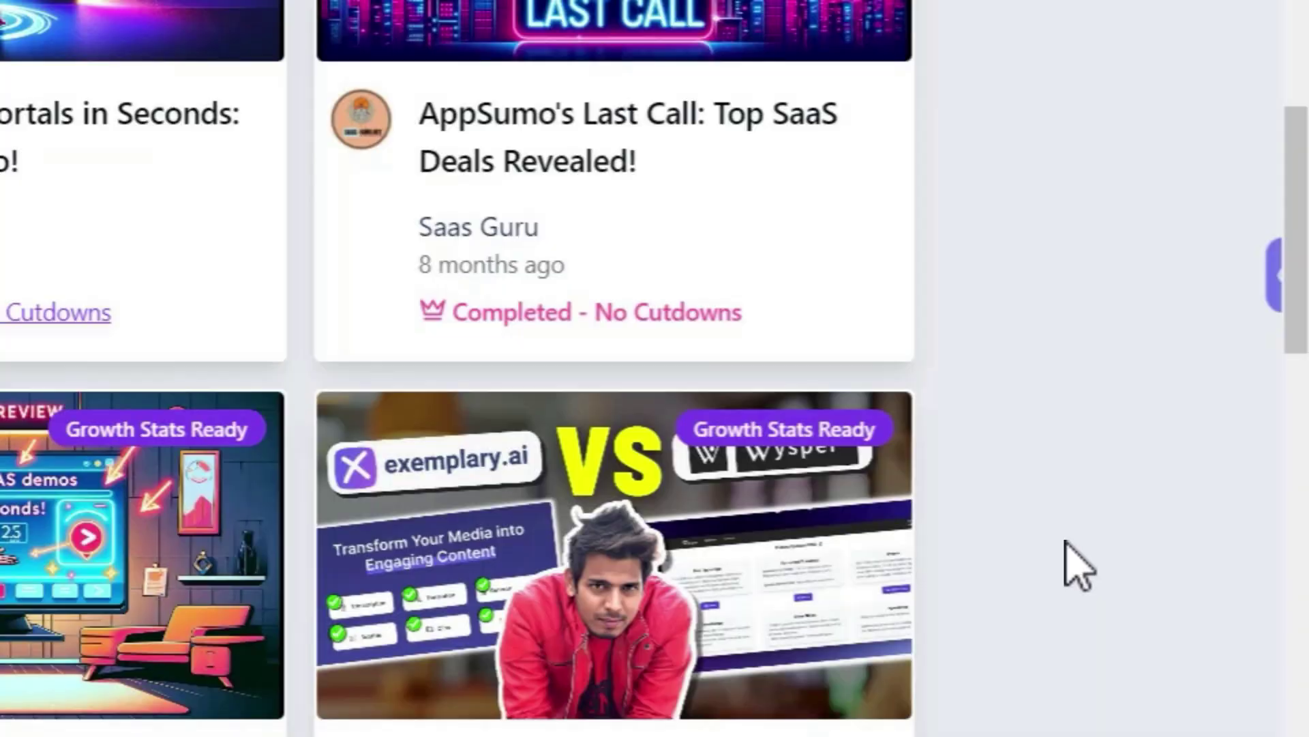
scroll(1080, 566, "up", 5)
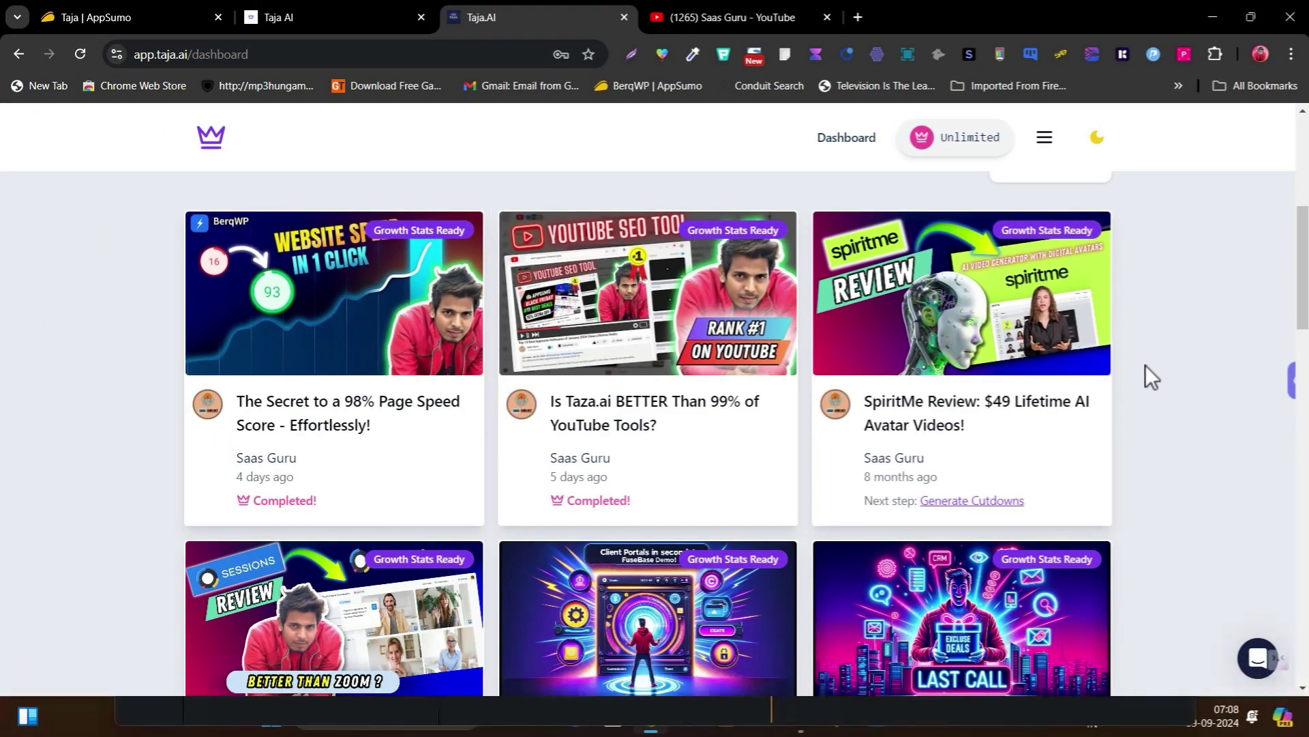
scroll(1176, 469, "up", 6)
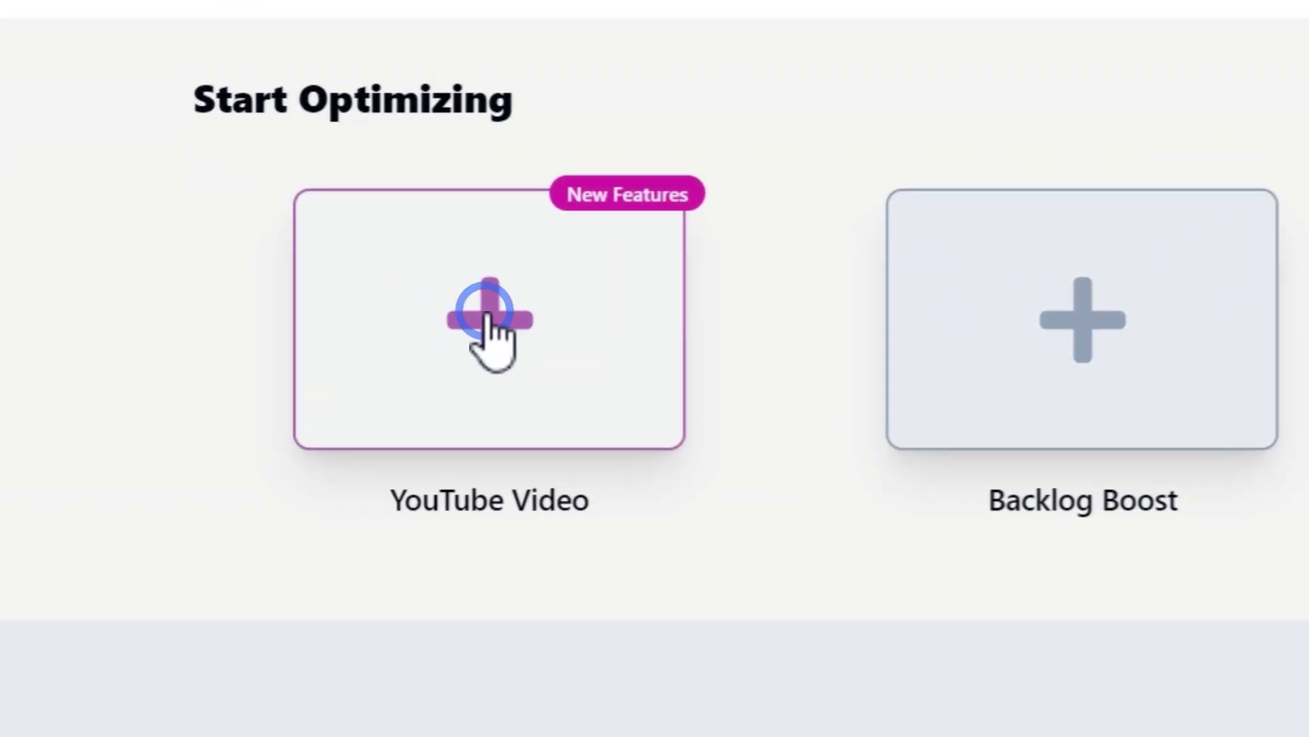
left_click(339, 334)
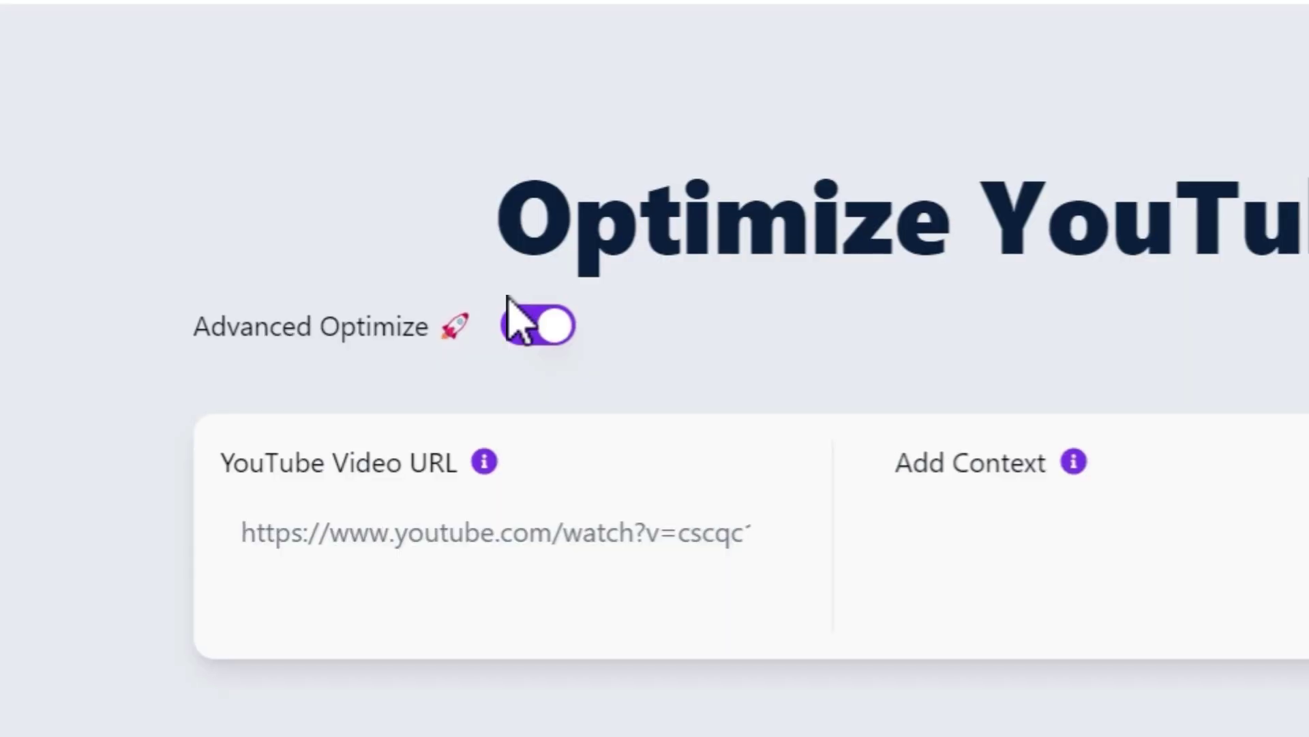
left_click(335, 549)
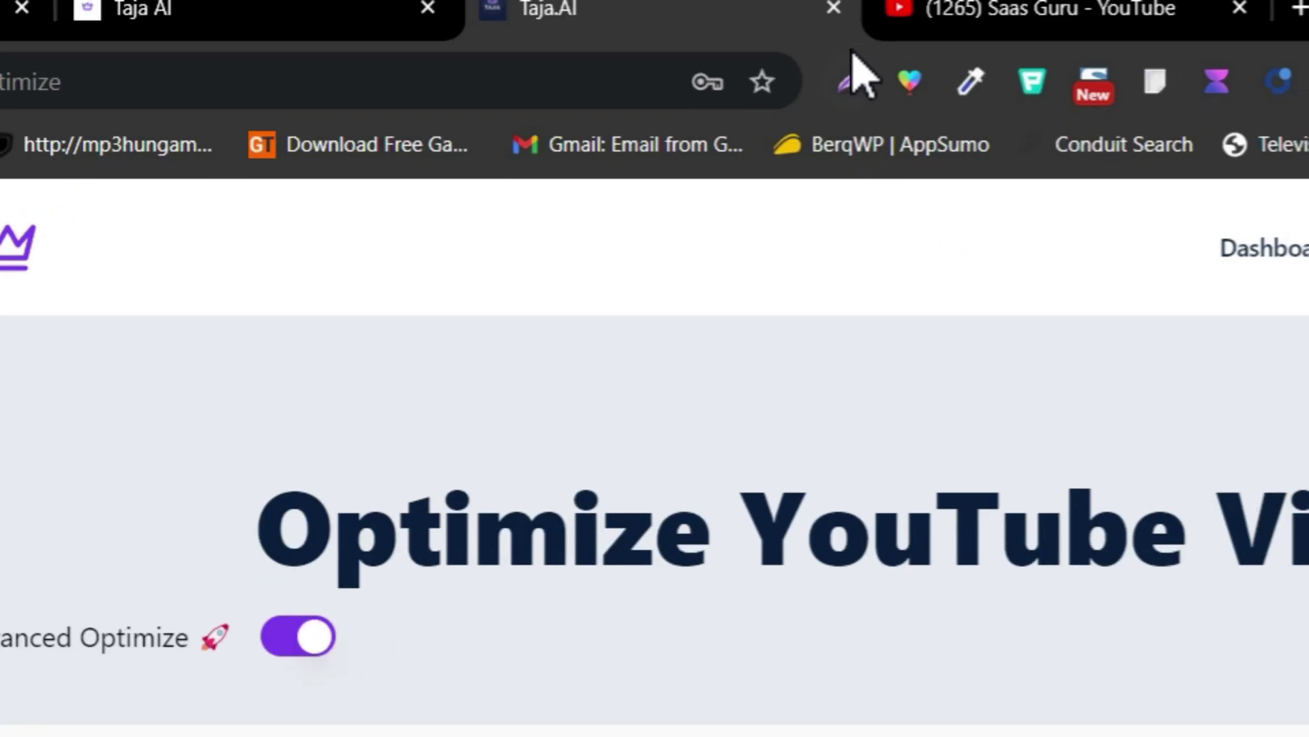
left_click(988, 35)
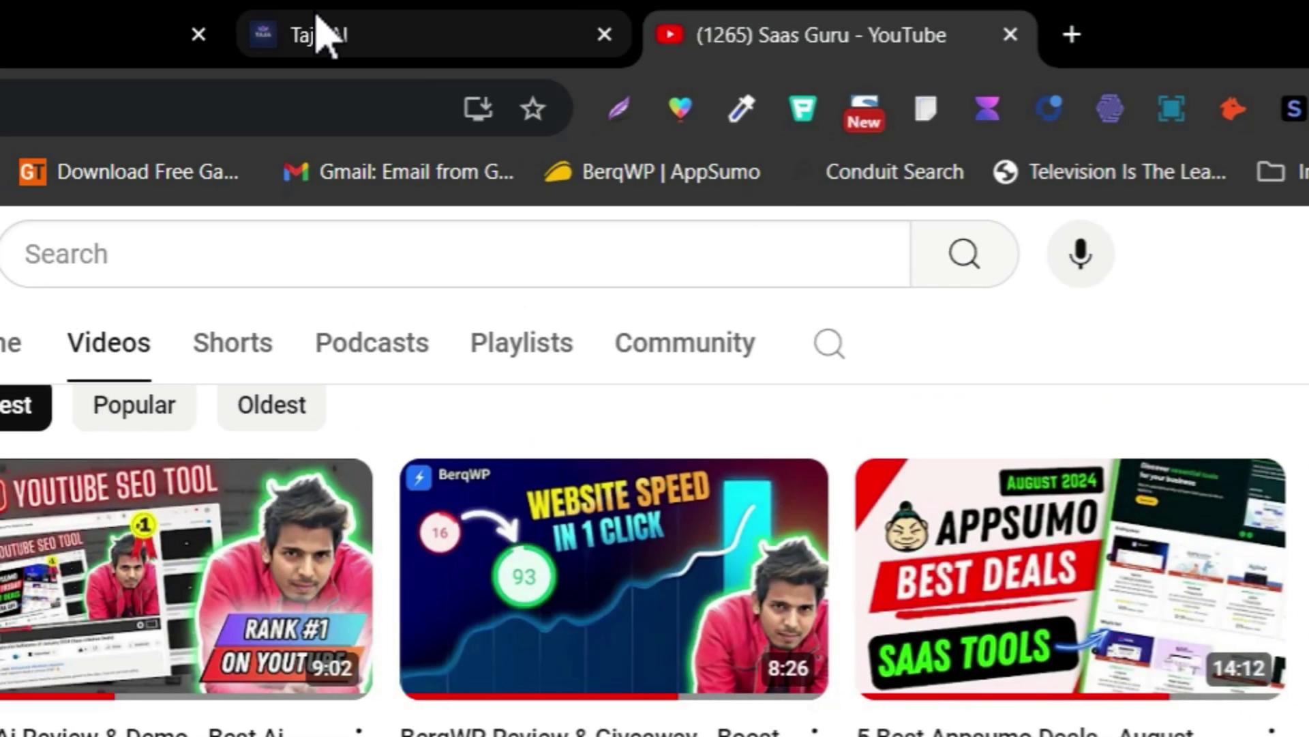
left_click(320, 37)
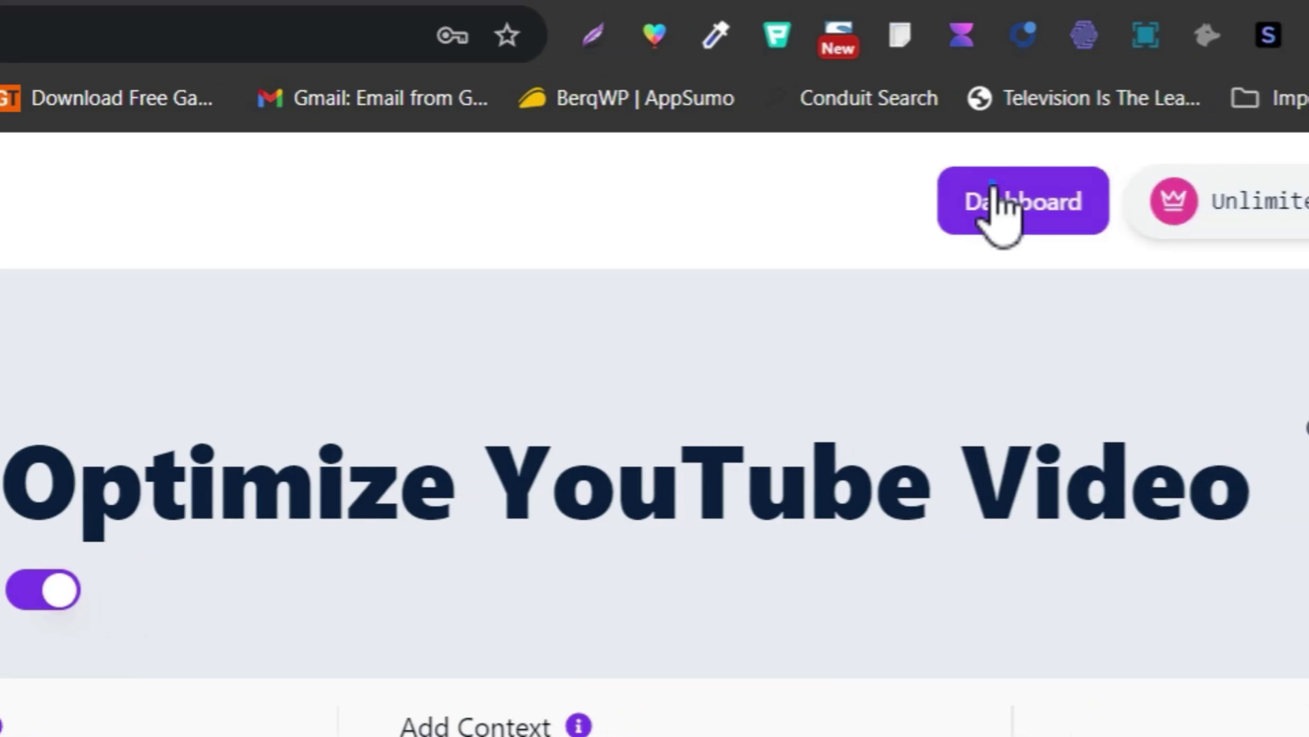
left_click(986, 188)
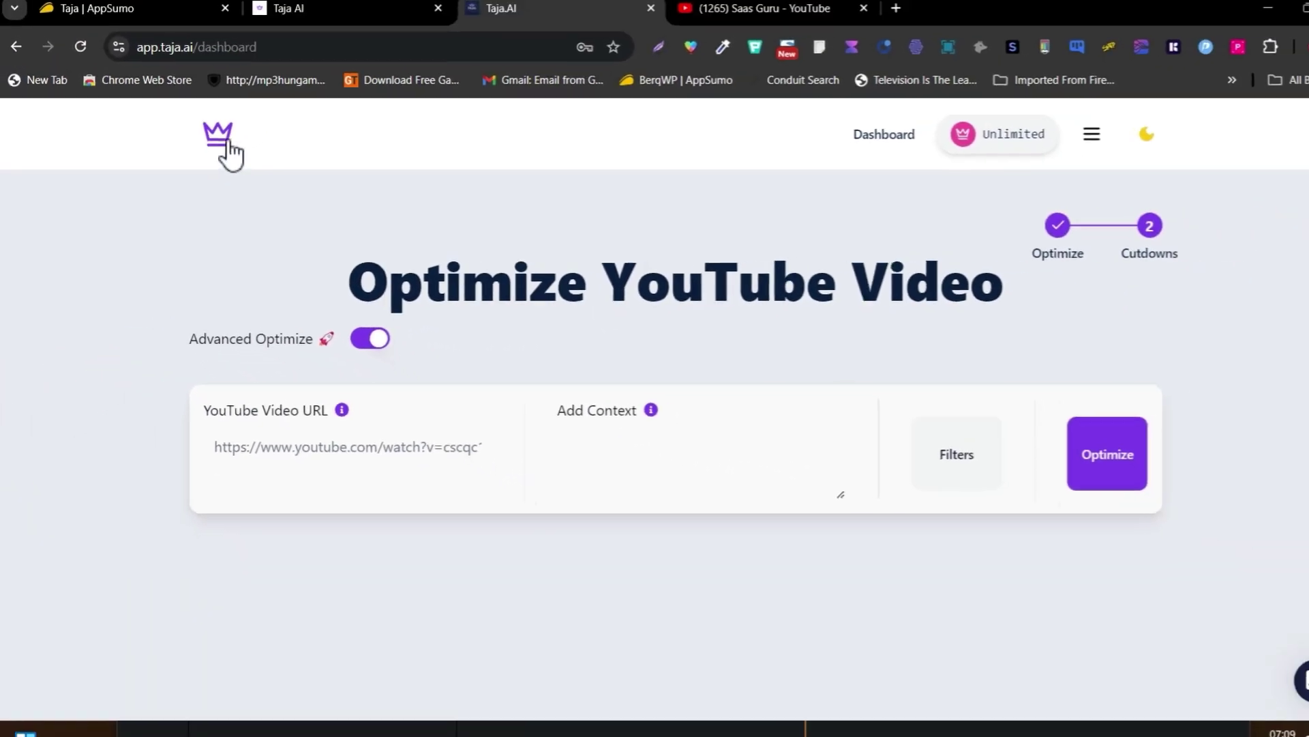
- From the dashboard, open 'The Secret to a 98% Page Speed Score - Effortlessly!' optimization results
left_click(208, 146)
scroll(301, 468, "down", 5)
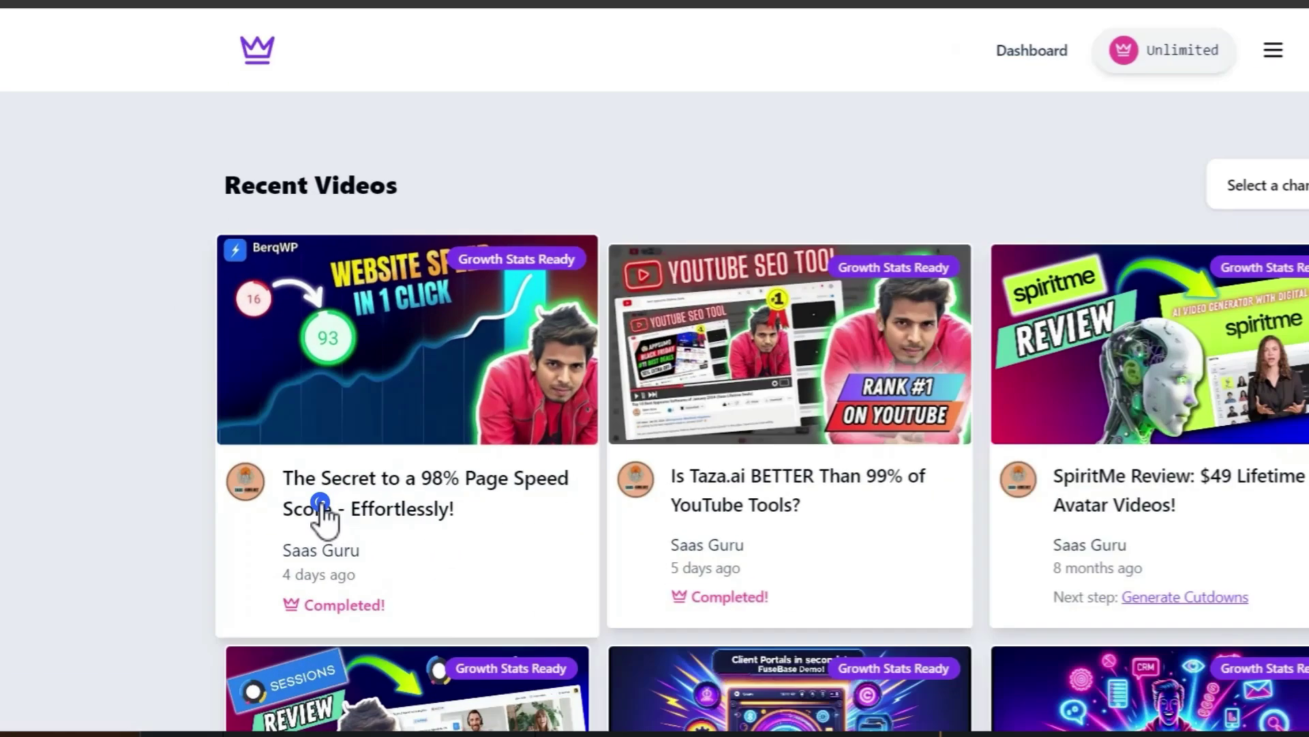
left_click(265, 510)
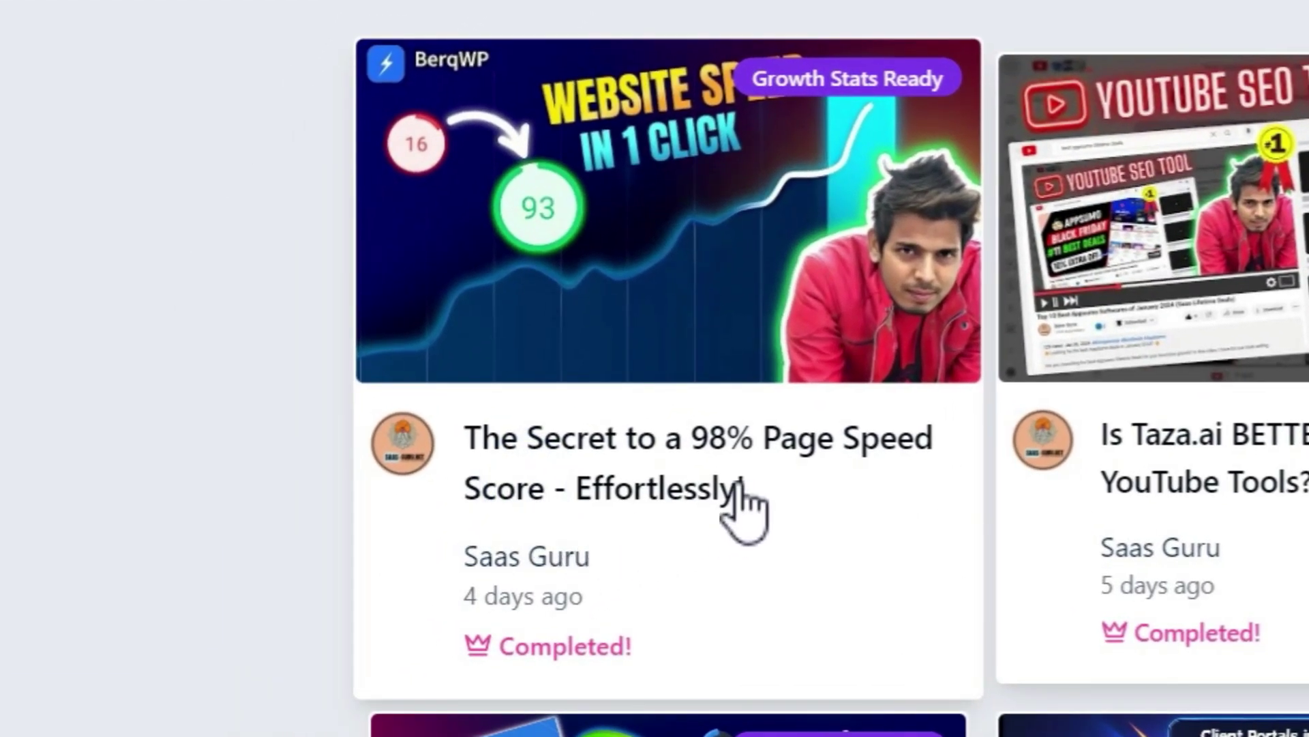
left_click(619, 445)
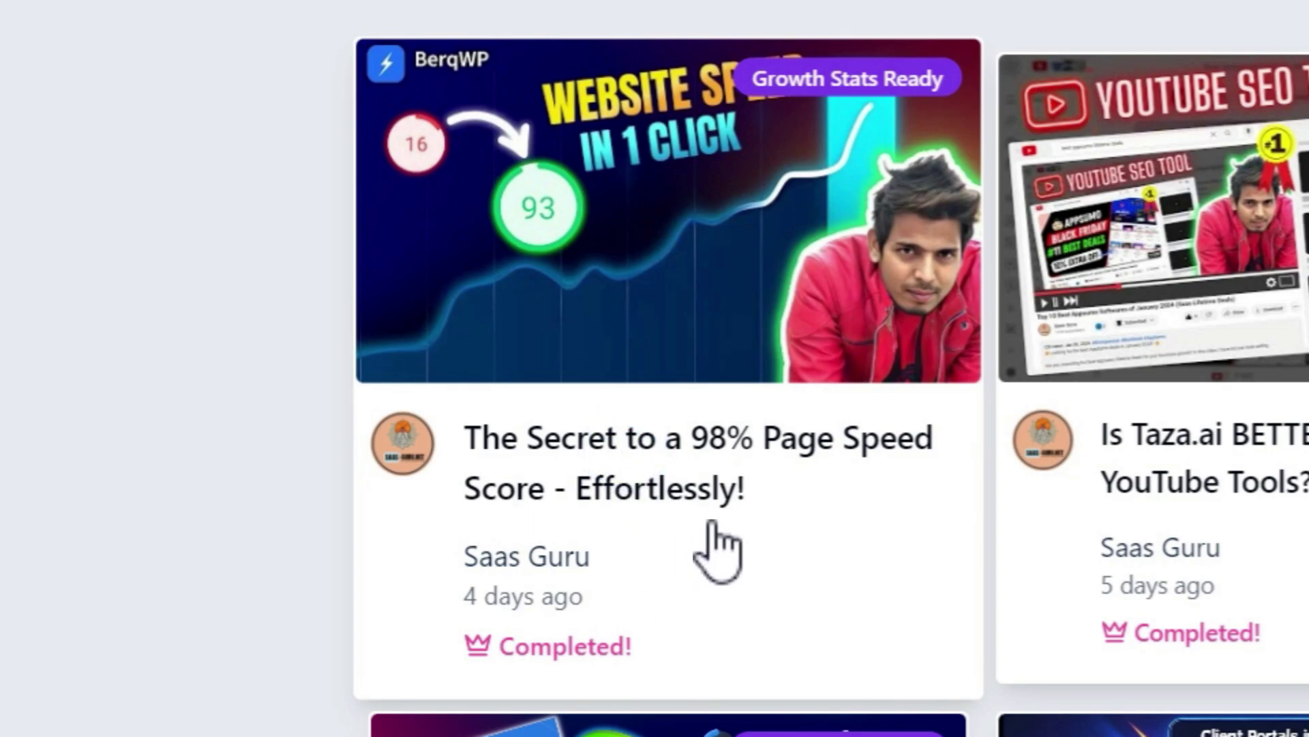
left_click(593, 231)
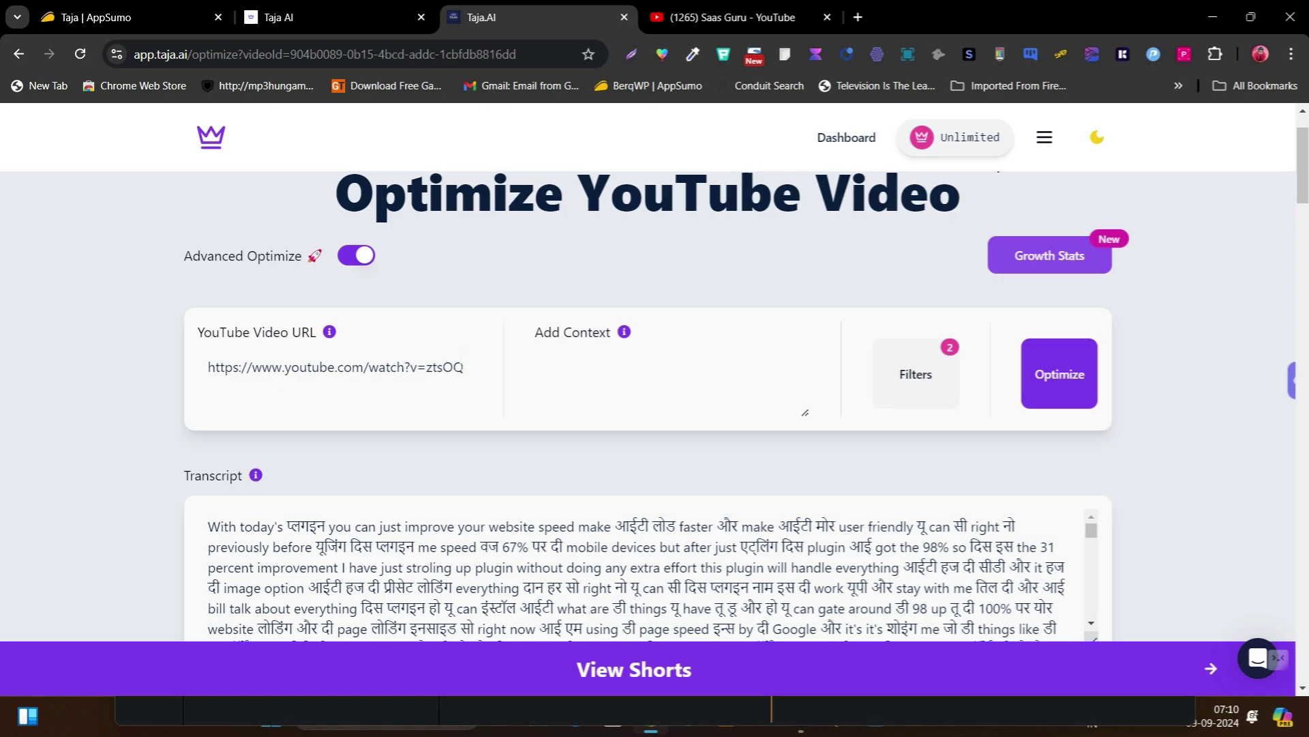
- Select the 85-score title 'Discover the Plugin That Transformed My Site Speed by 31%!'
scroll(468, 379, "down", 5)
scroll(488, 327, "down", 5)
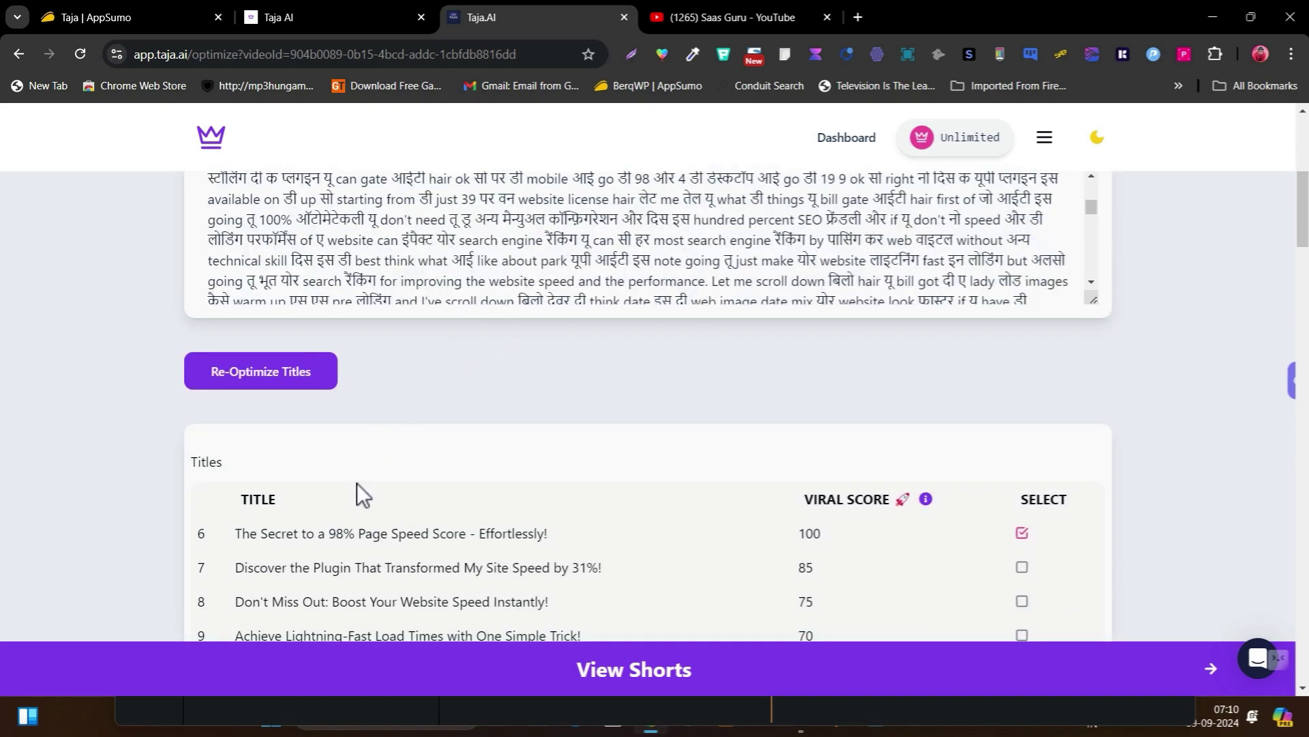
scroll(408, 312, "up", 1)
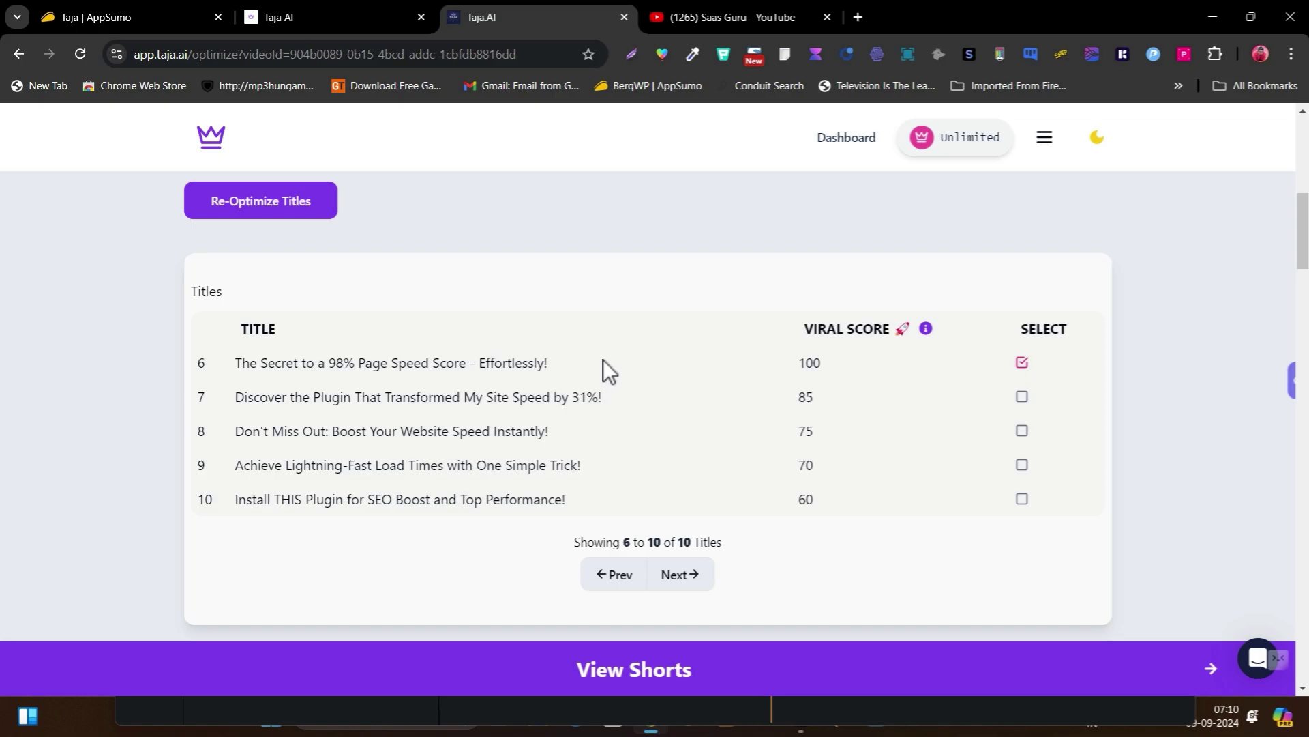
left_click(1023, 403)
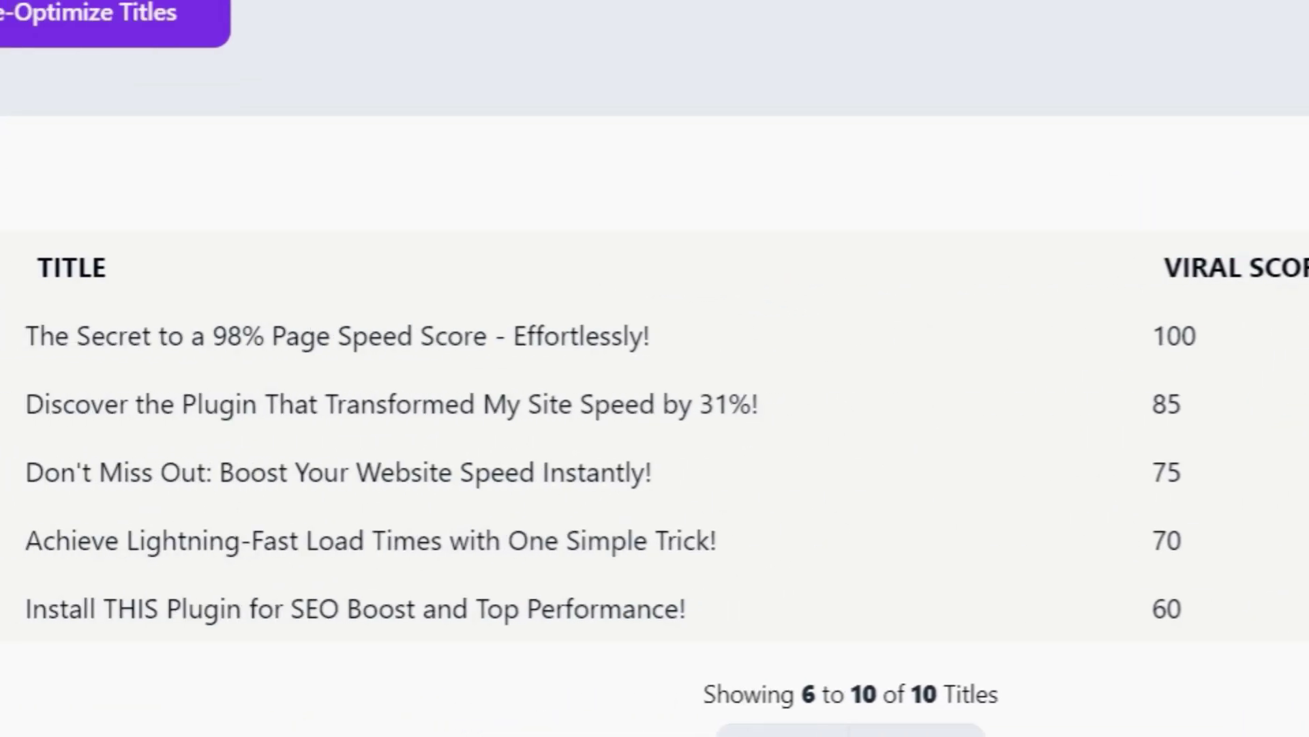
- Scroll down to preview the generated thumbnail cards for the chosen title
scroll(518, 405, "down", 4)
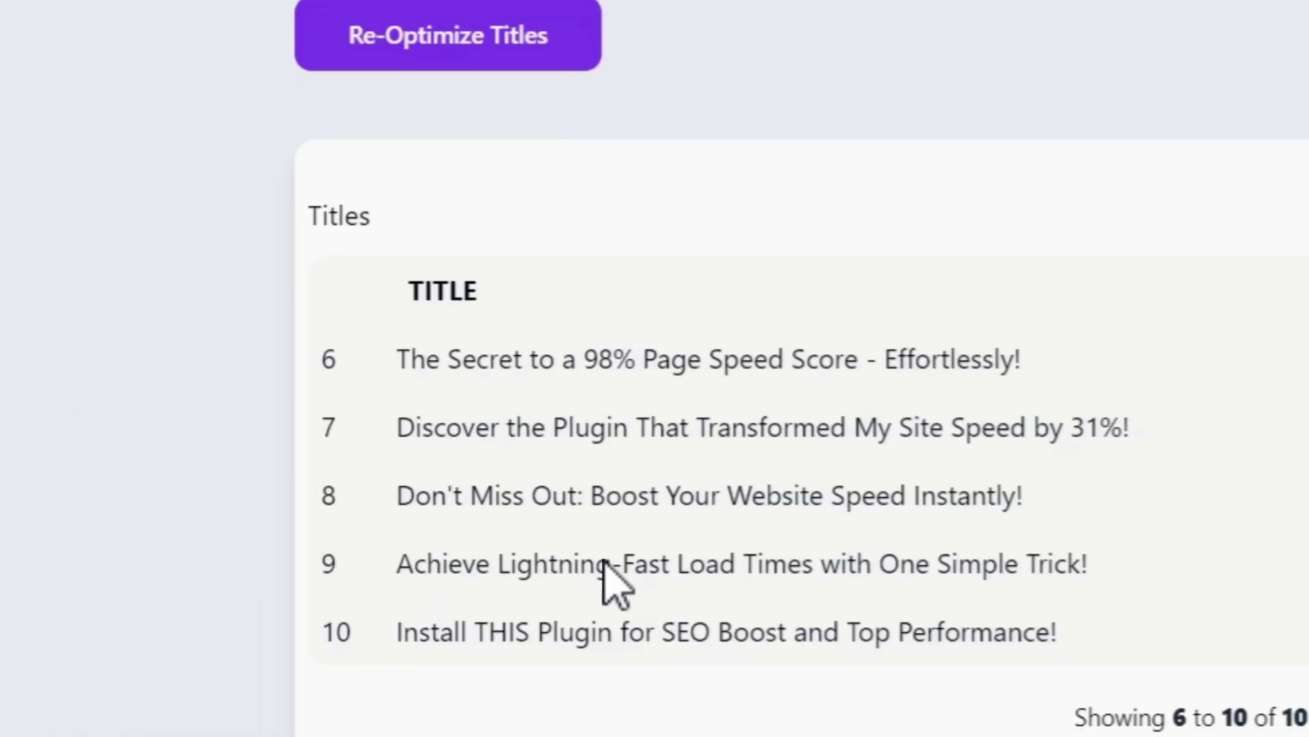
scroll(453, 383, "down", 4)
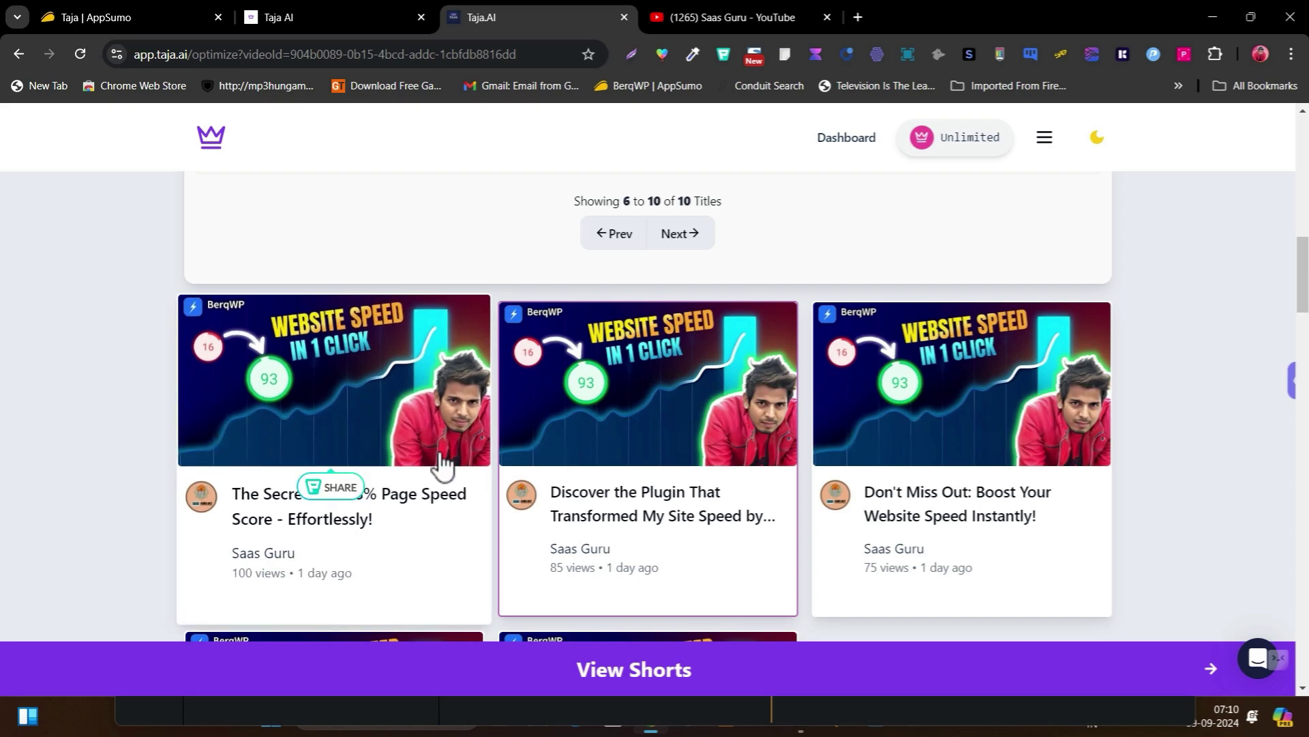
scroll(1009, 470, "down", 2)
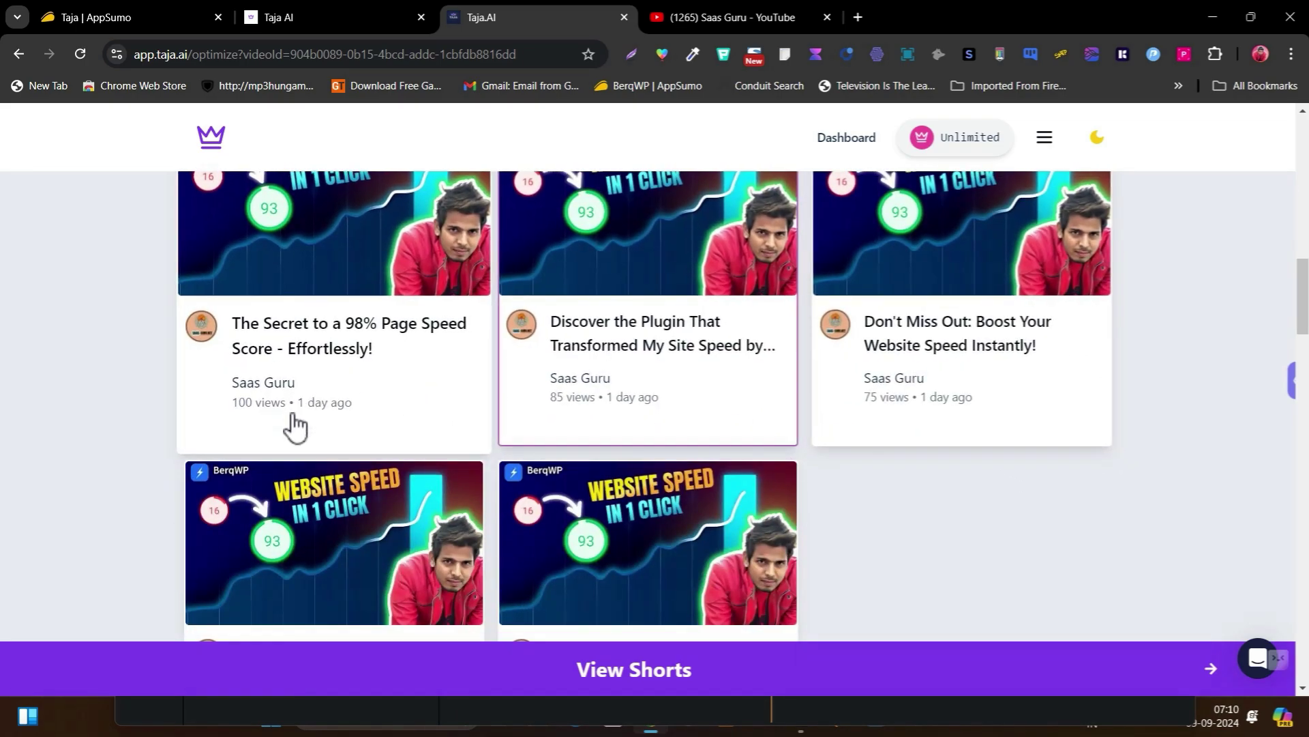
scroll(410, 477, "down", 2)
mouse_move(618, 463)
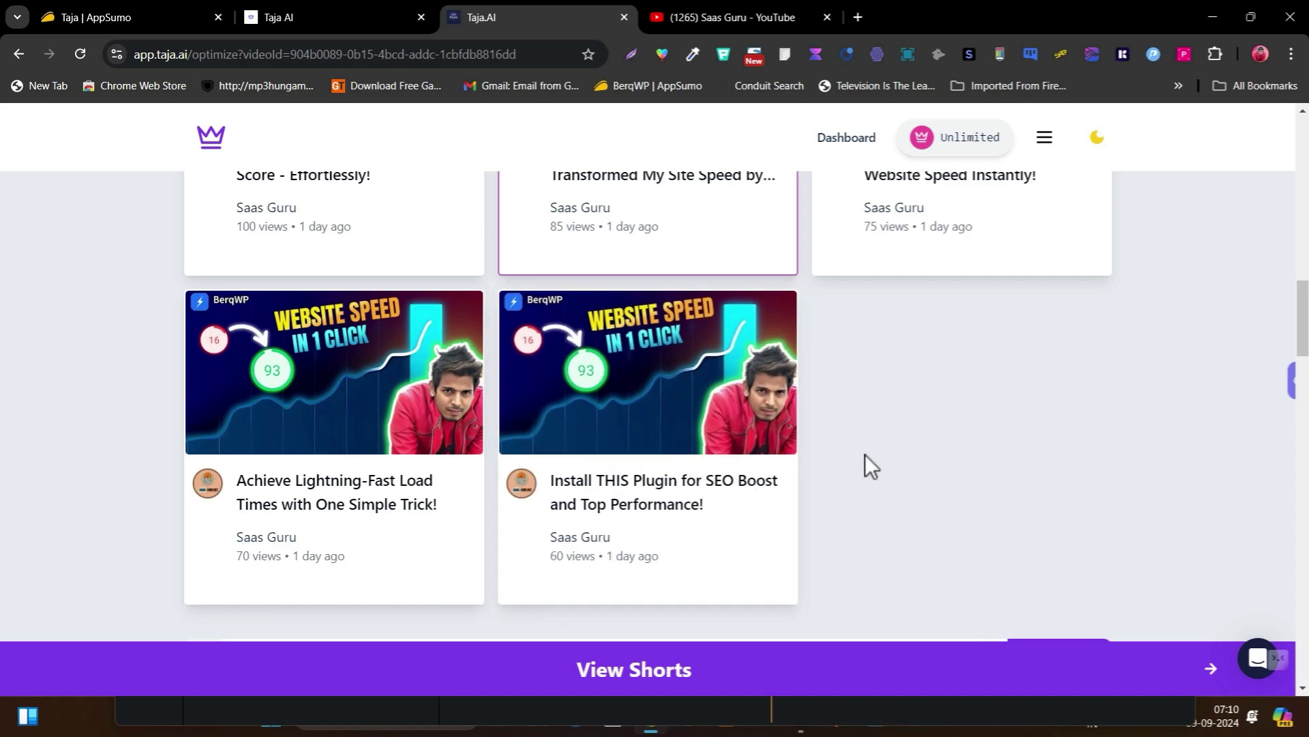
scroll(865, 454, "up", 2)
- Bring the chosen title into view, place the caret in it and scroll through the description
left_click(777, 353)
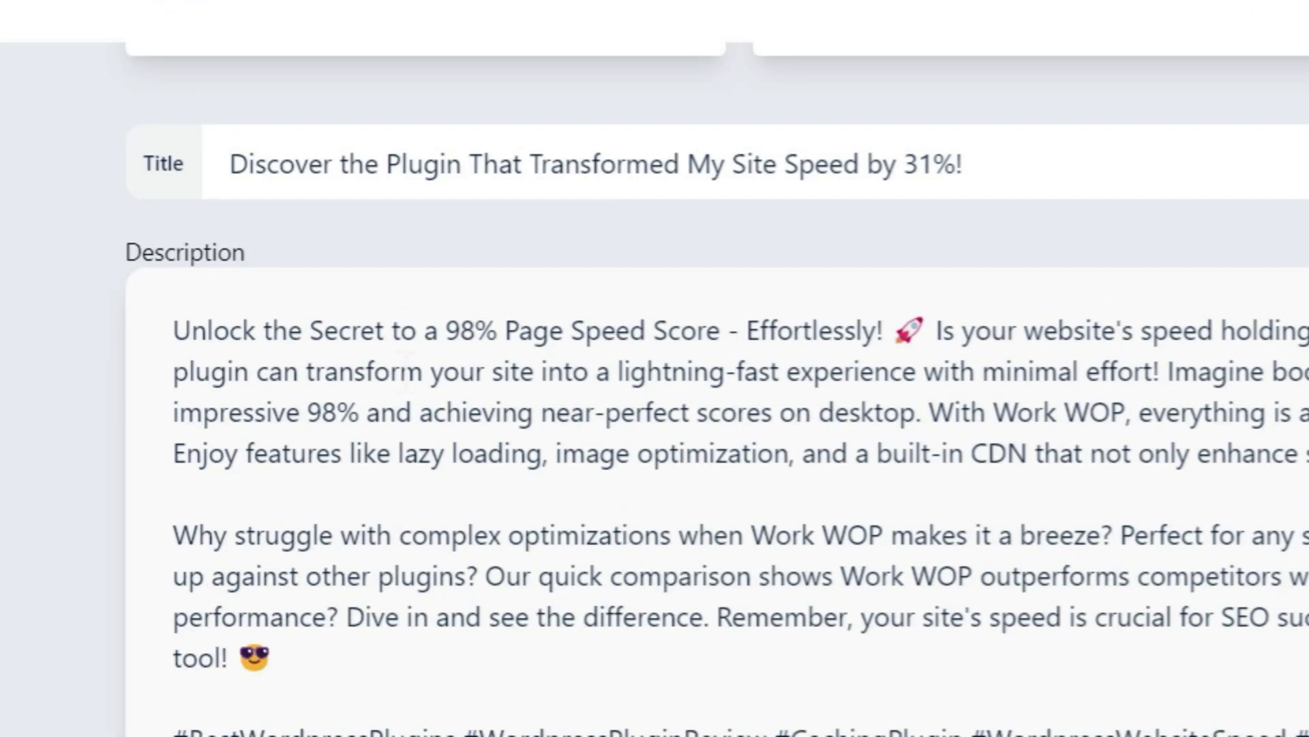
left_click(1023, 183)
scroll(651, 300, "down", 5)
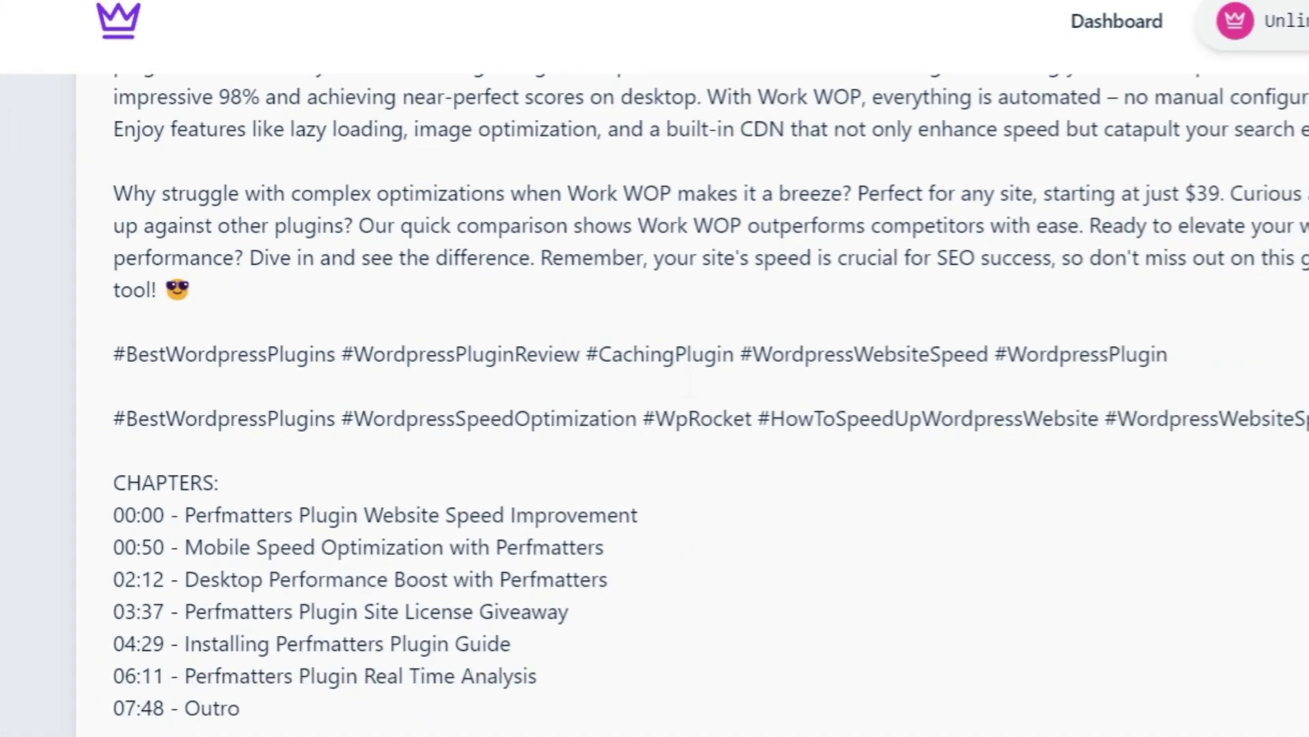
scroll(408, 450, "down", 4)
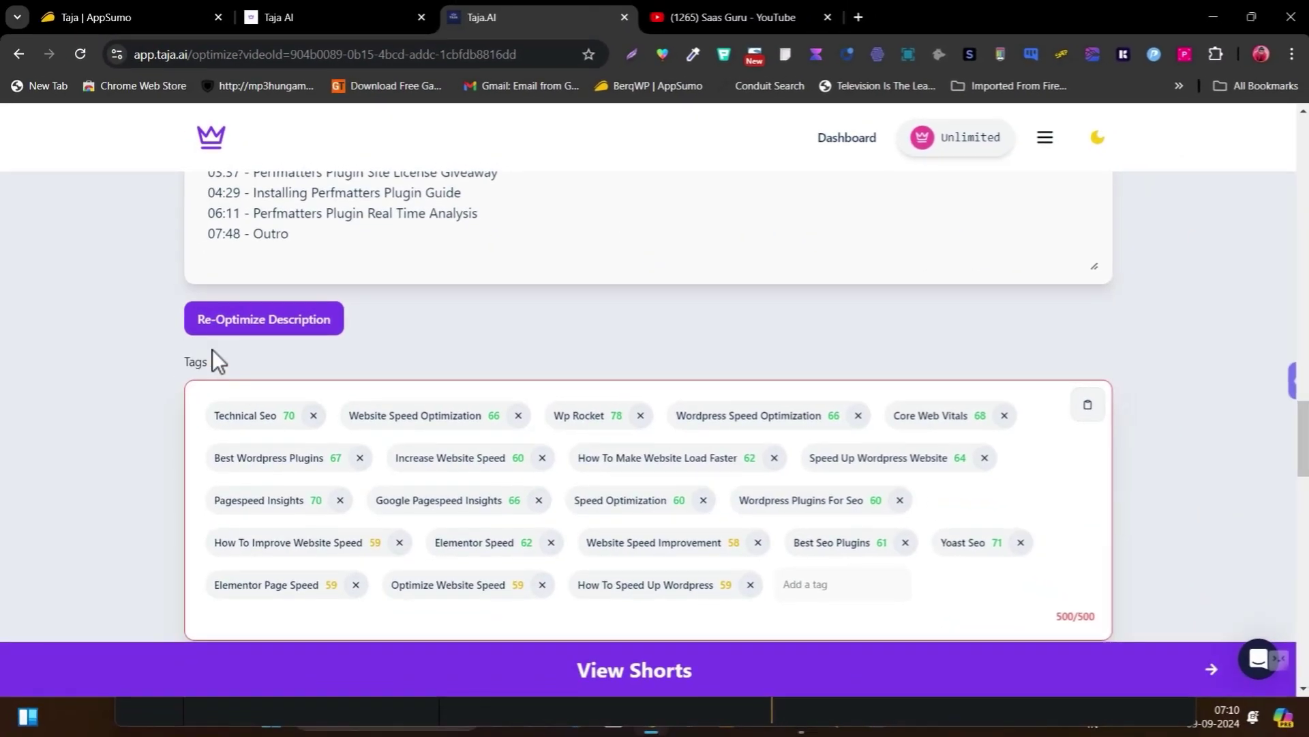
scroll(546, 346, "up", 5)
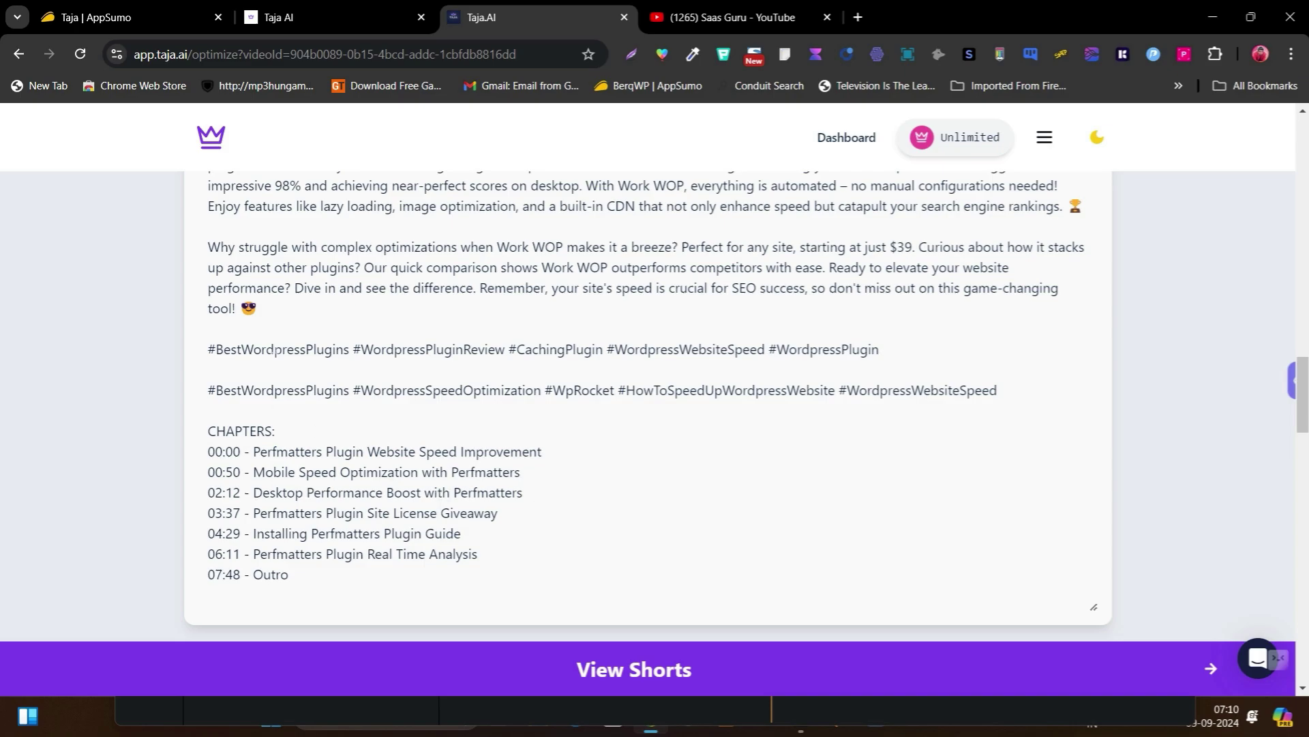
scroll(648, 375, "up", 1)
- Highlight the description's first hashtag line and the full chapter list ending with Outro
left_click(204, 246)
left_click(244, 375)
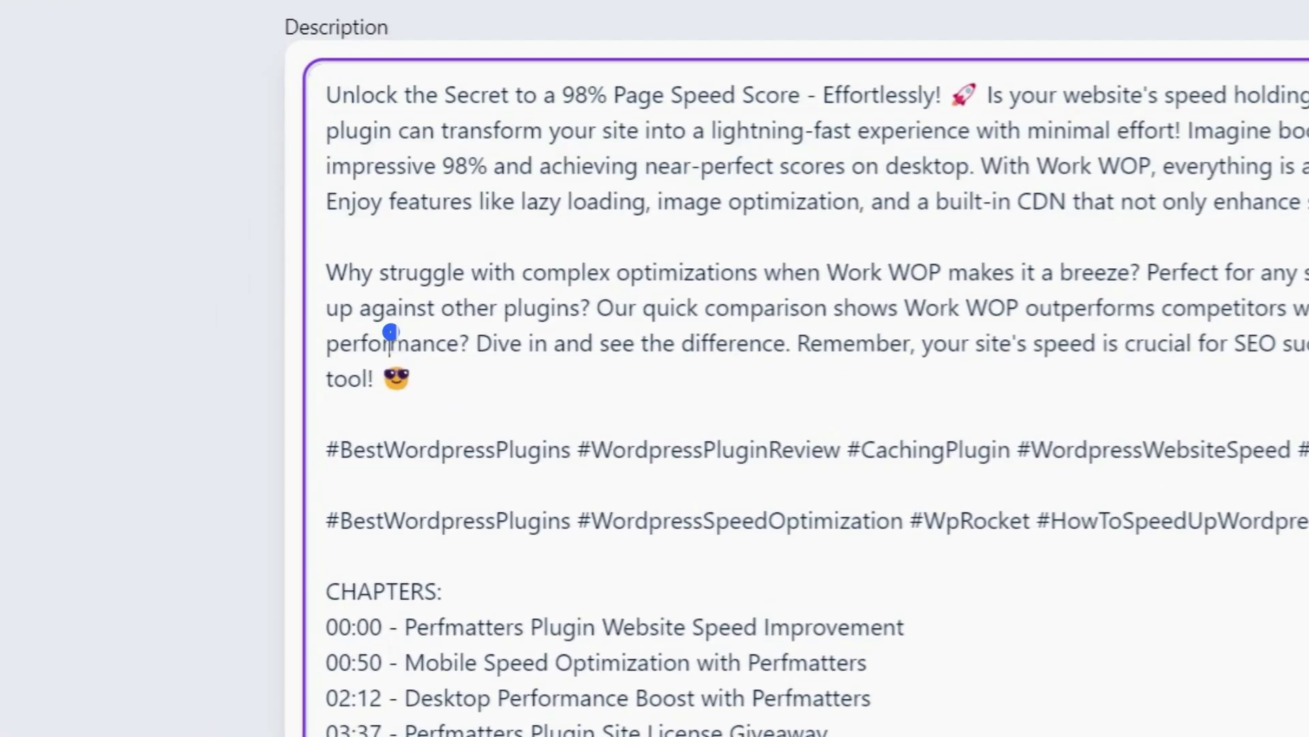
left_click_drag(328, 449, 1308, 440)
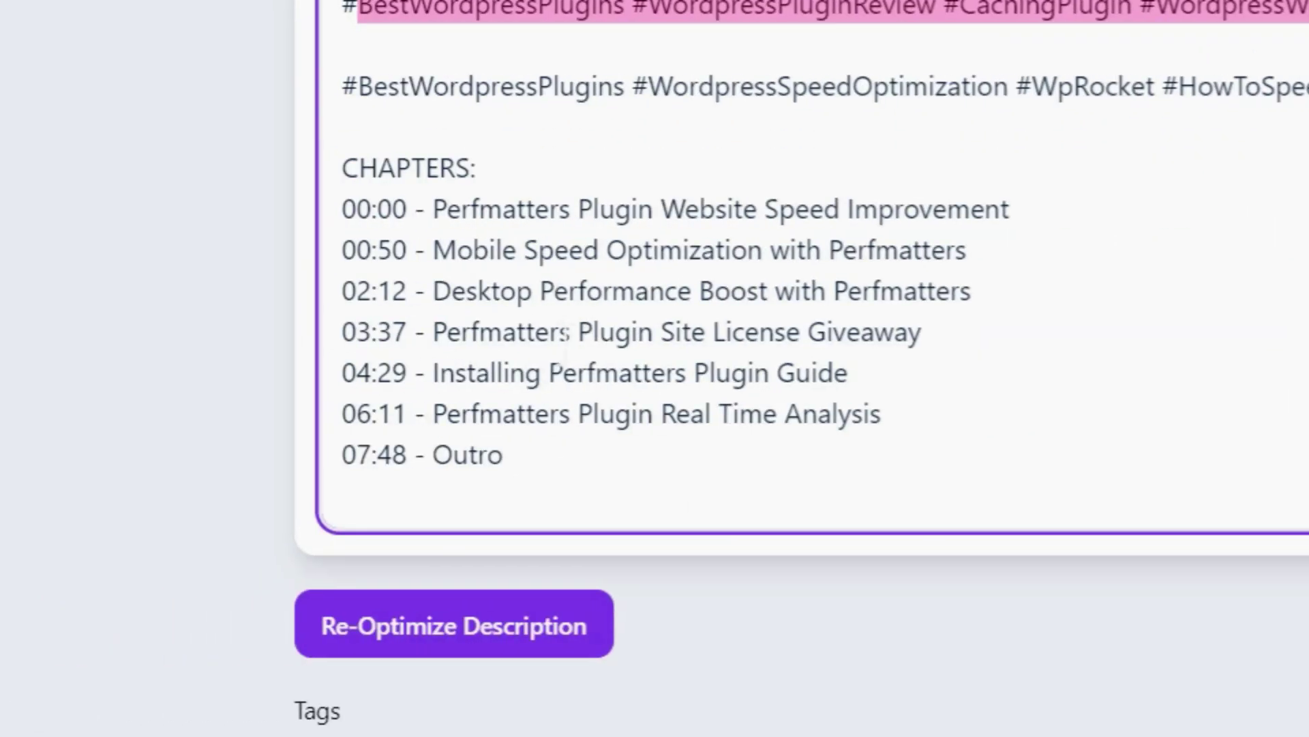
left_click(541, 447)
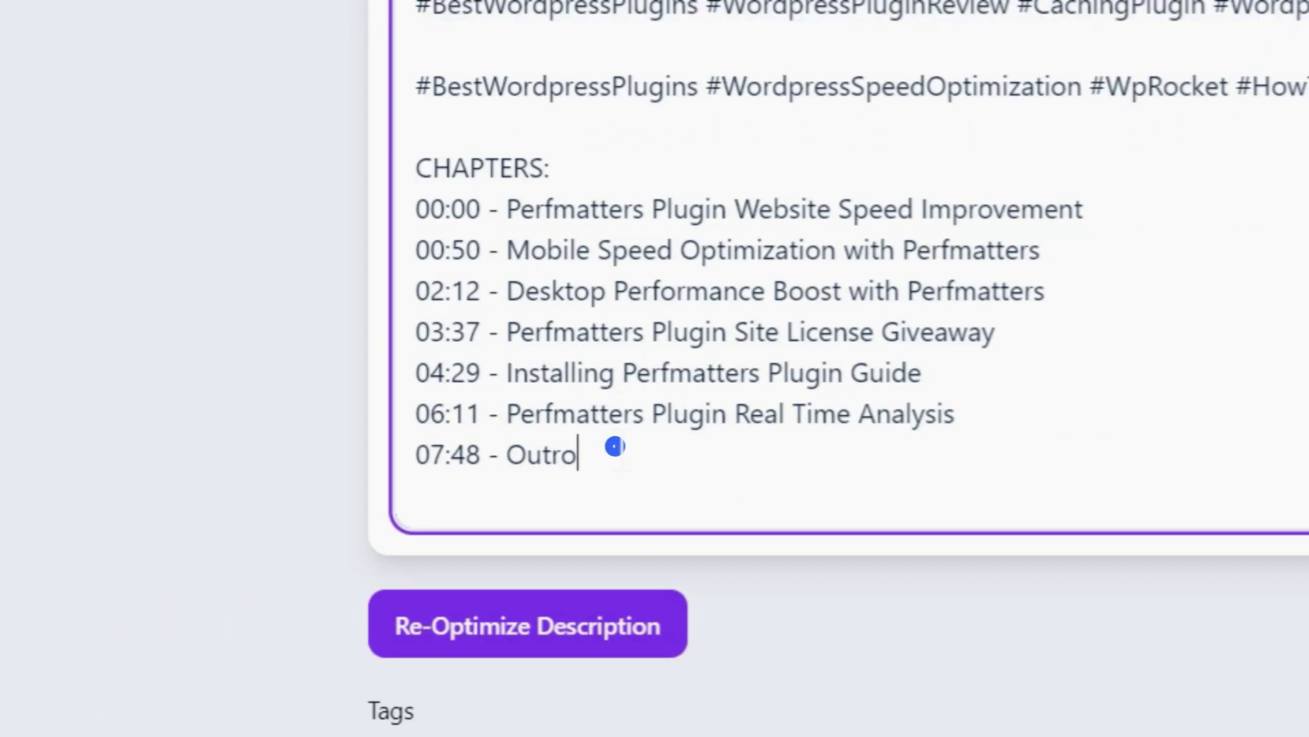
left_click_drag(615, 447, 423, 222)
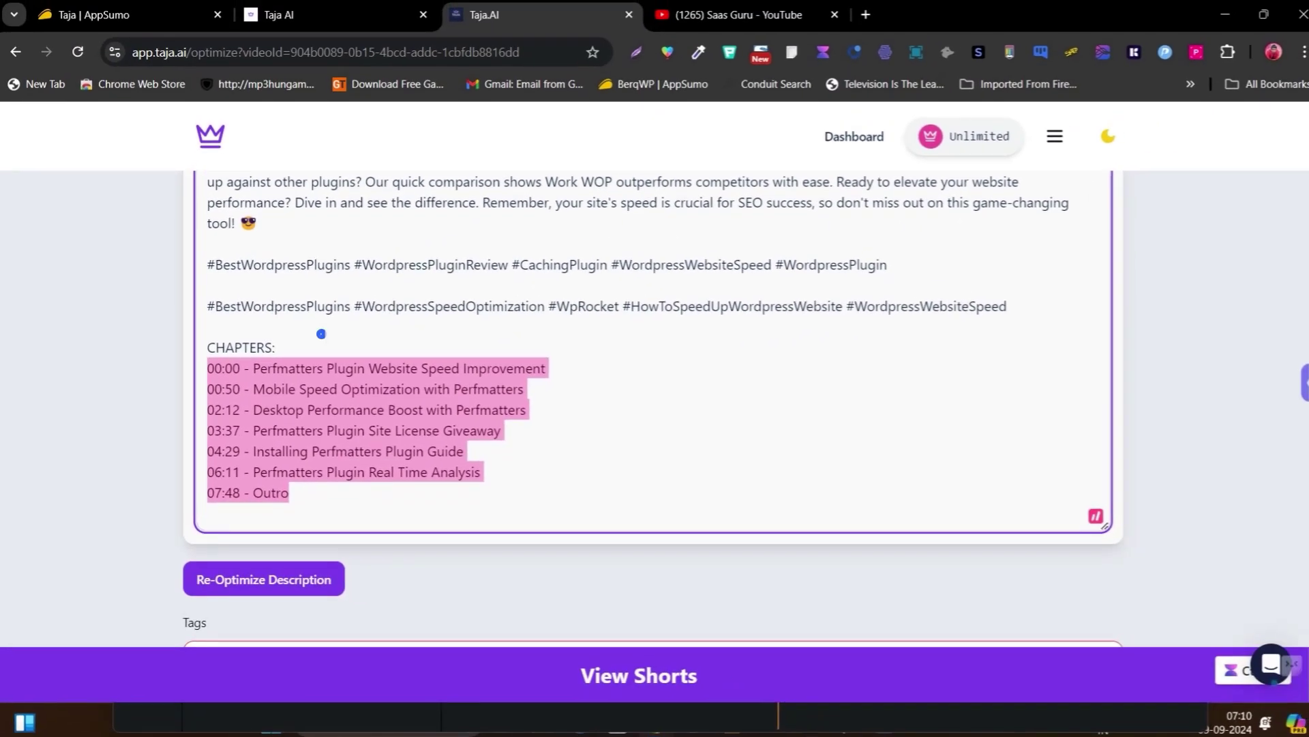
left_click(681, 127)
scroll(341, 549, "down", 5)
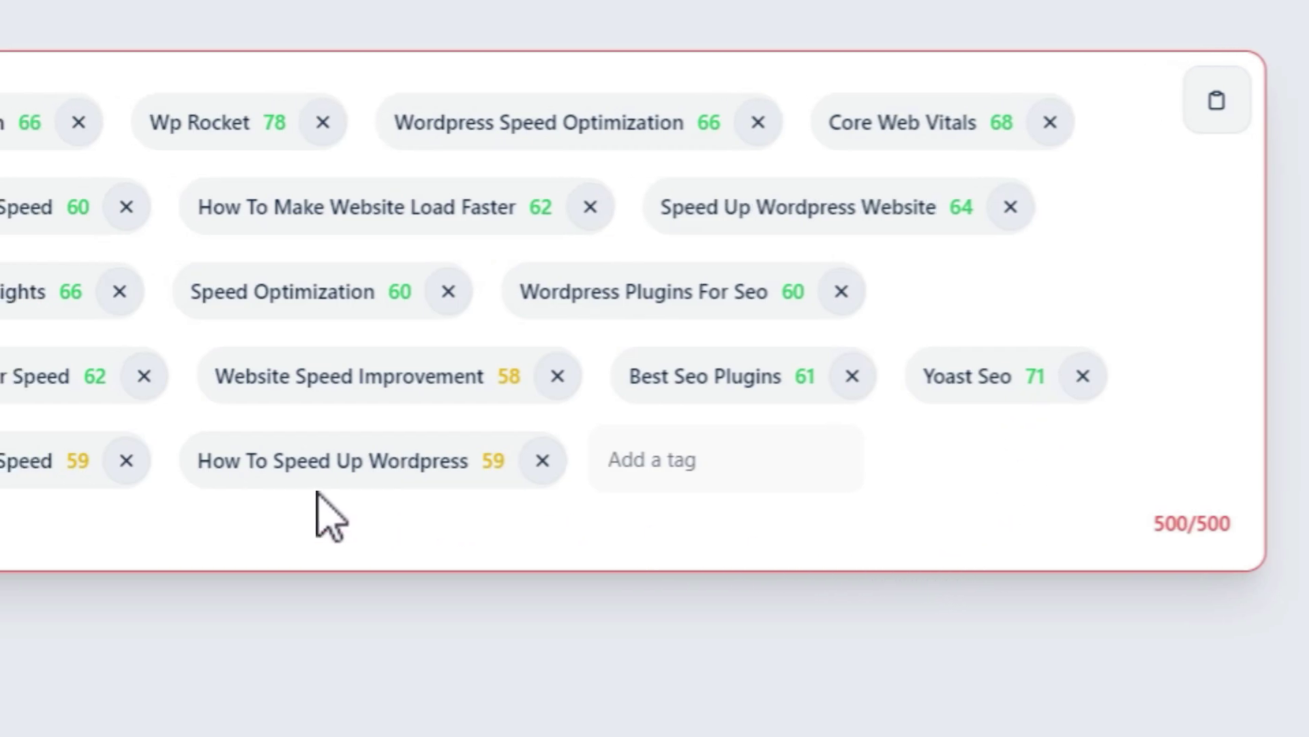
- Scroll from the Titles table back past Description and Tags to the three thumbnail previews
scroll(322, 514, "up", 5)
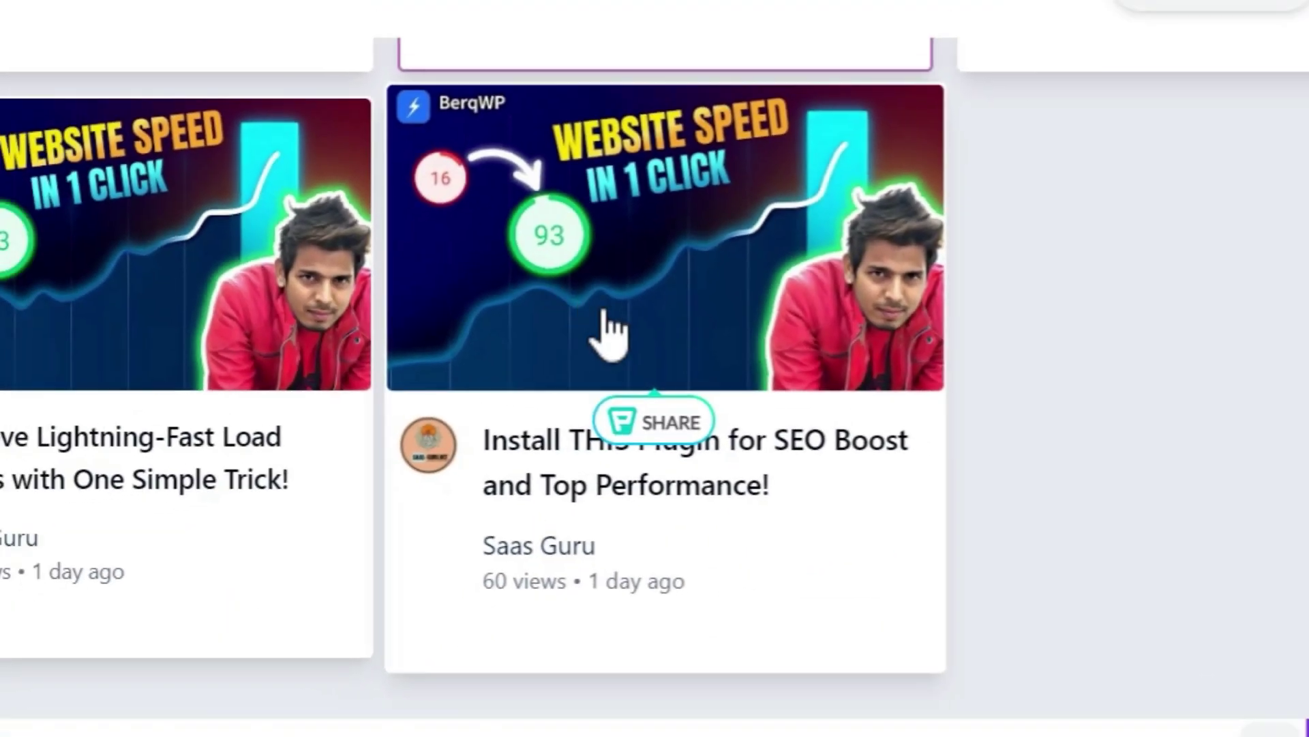
scroll(406, 28, "down", 8)
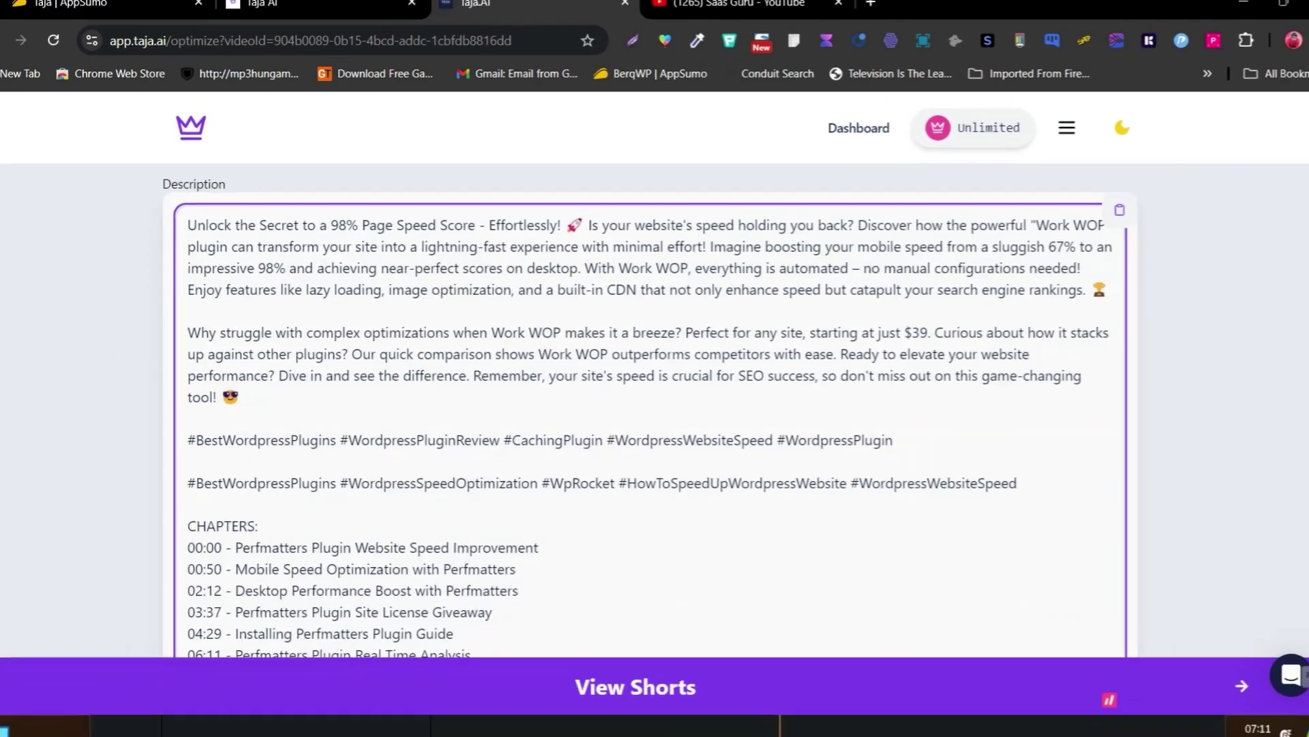
scroll(665, 524, "up", 8)
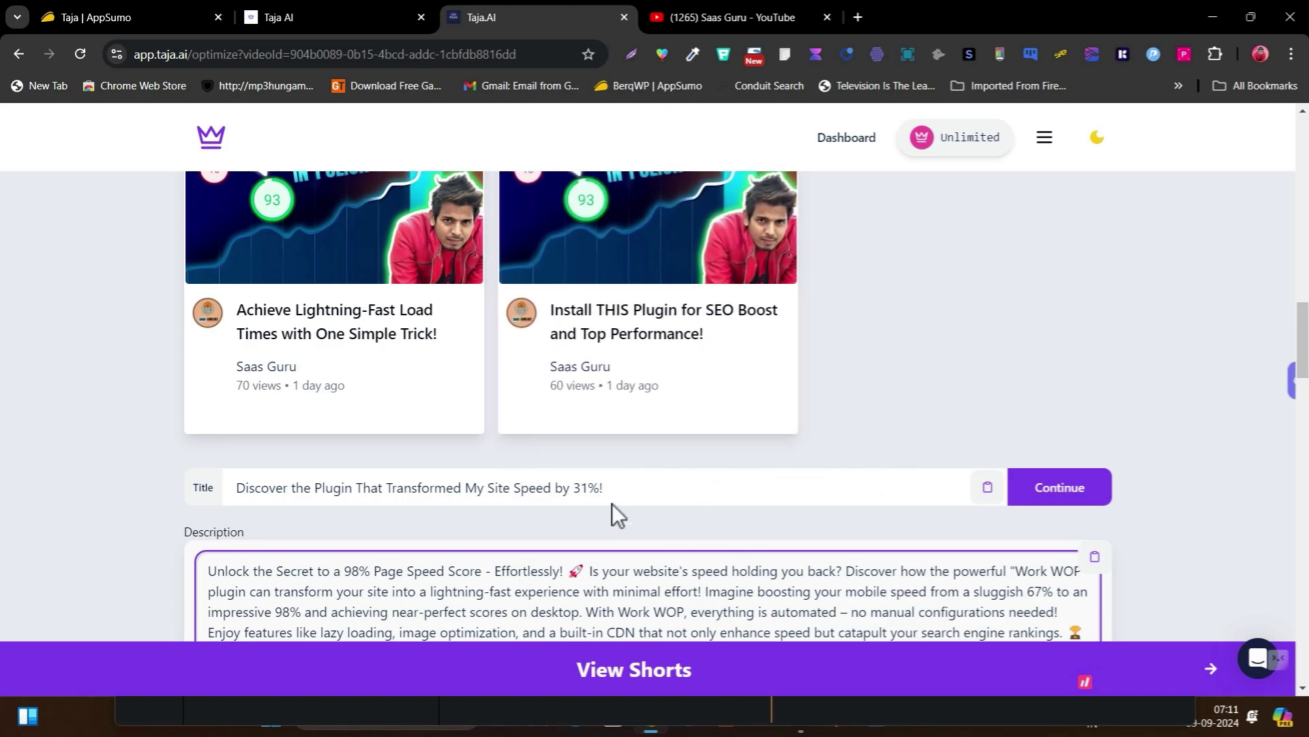
scroll(351, 530, "down", 3)
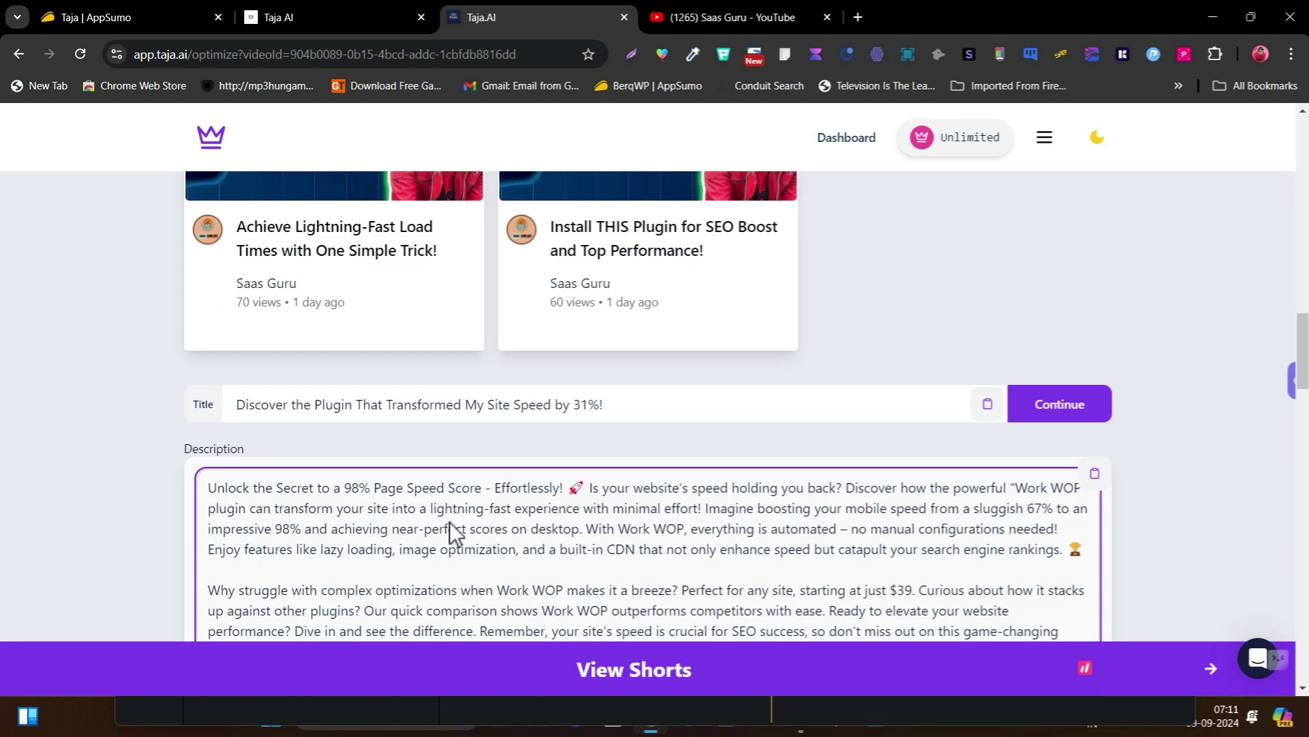
scroll(542, 488, "up", 6)
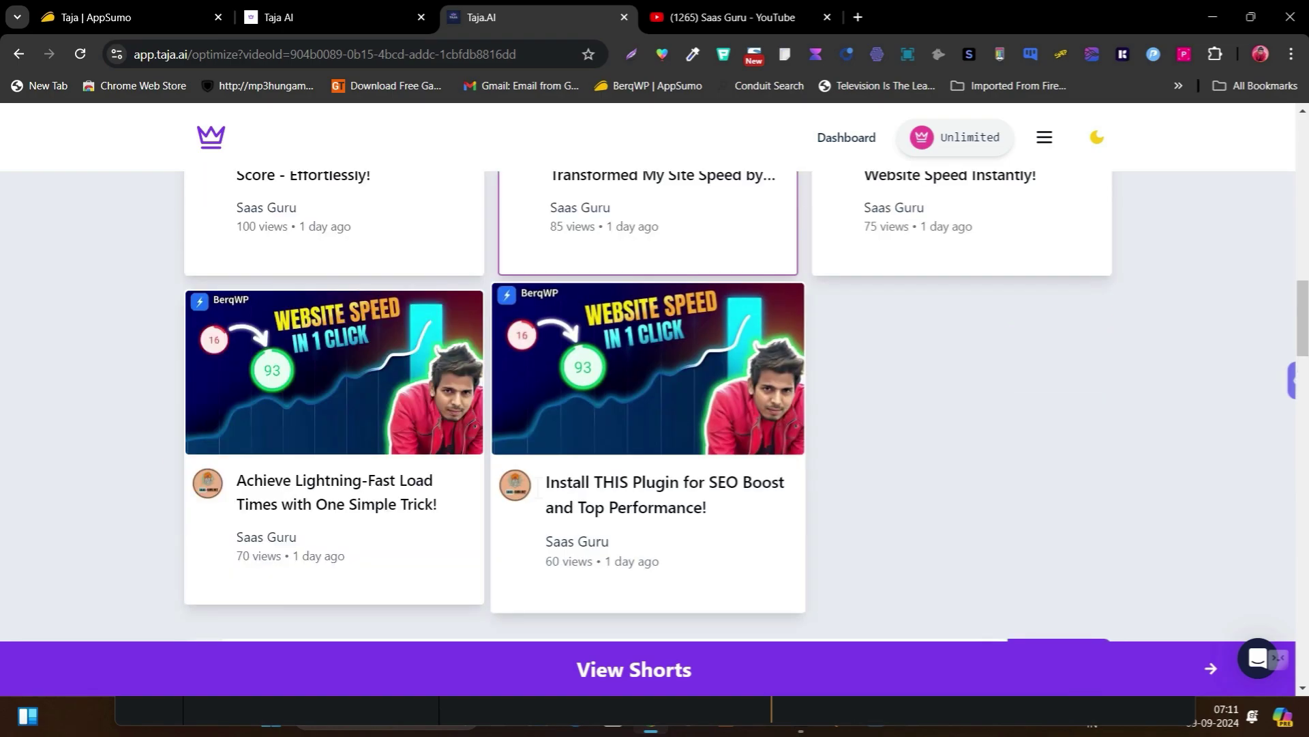
scroll(476, 556, "up", 11)
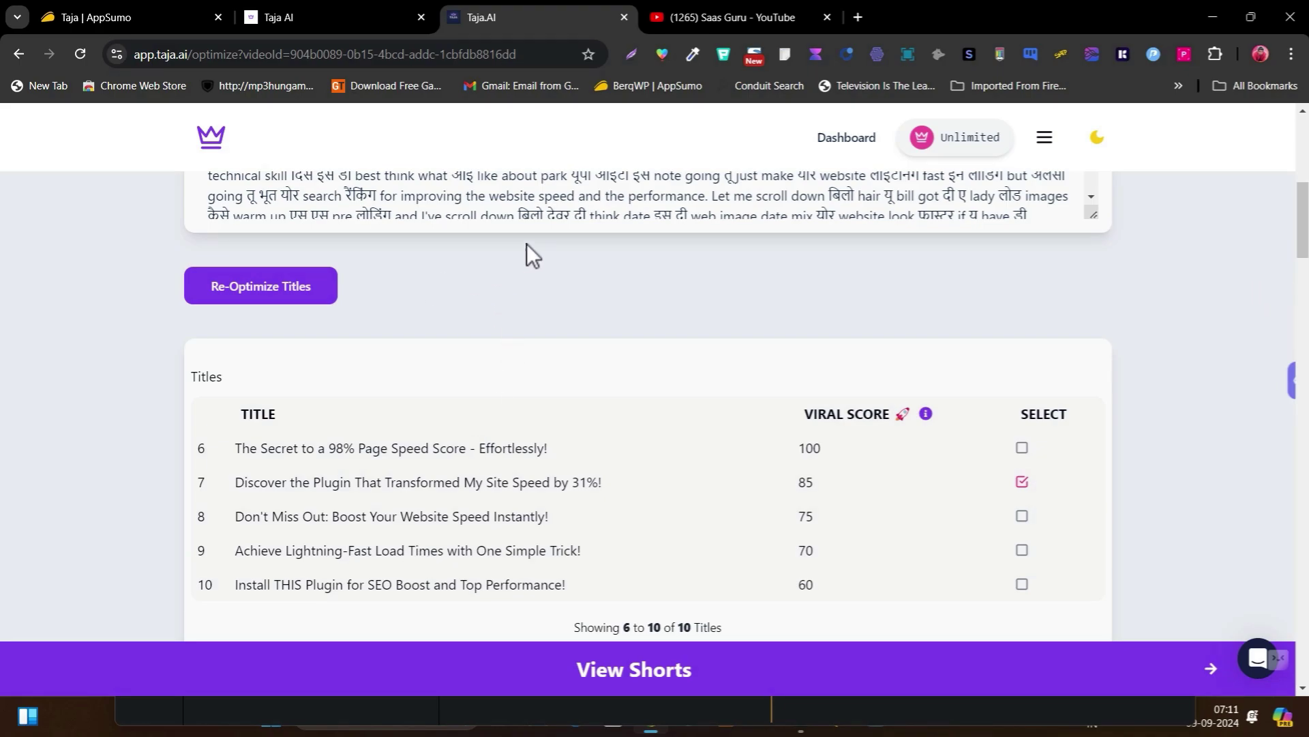
scroll(532, 256, "down", 10)
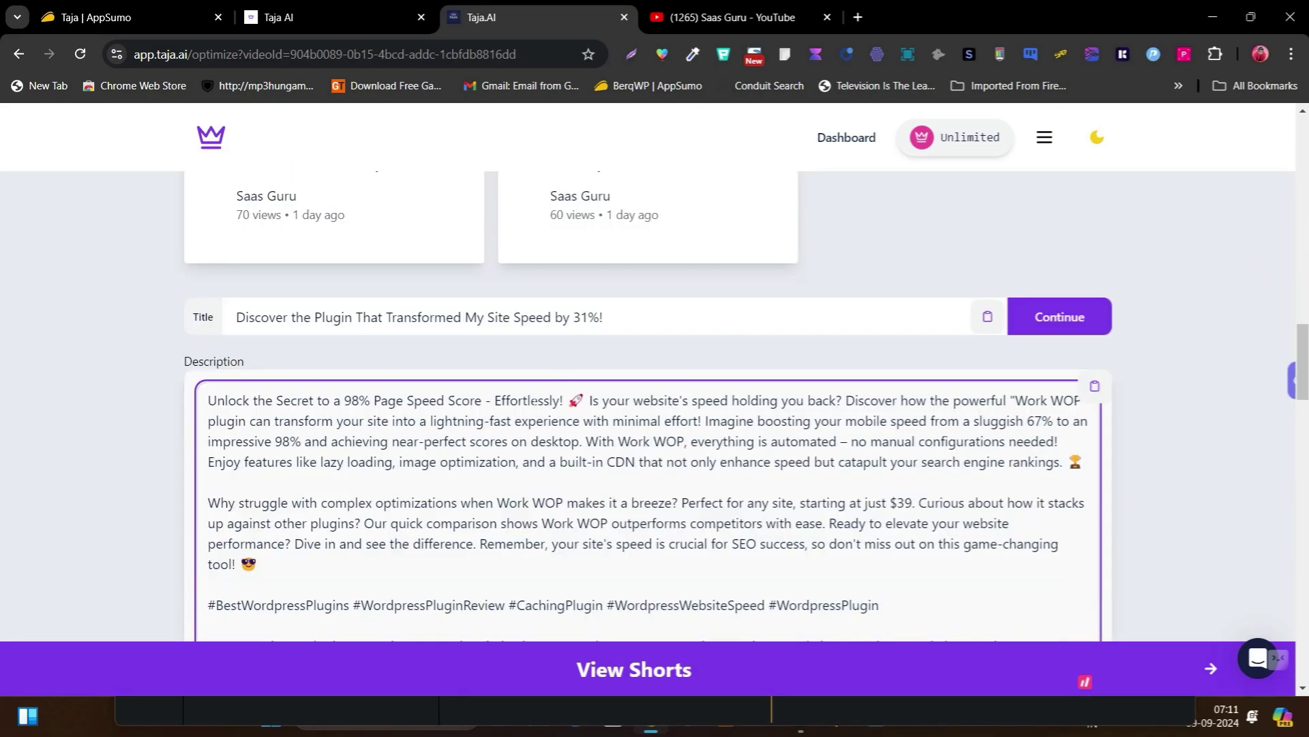
scroll(665, 352, "down", 10)
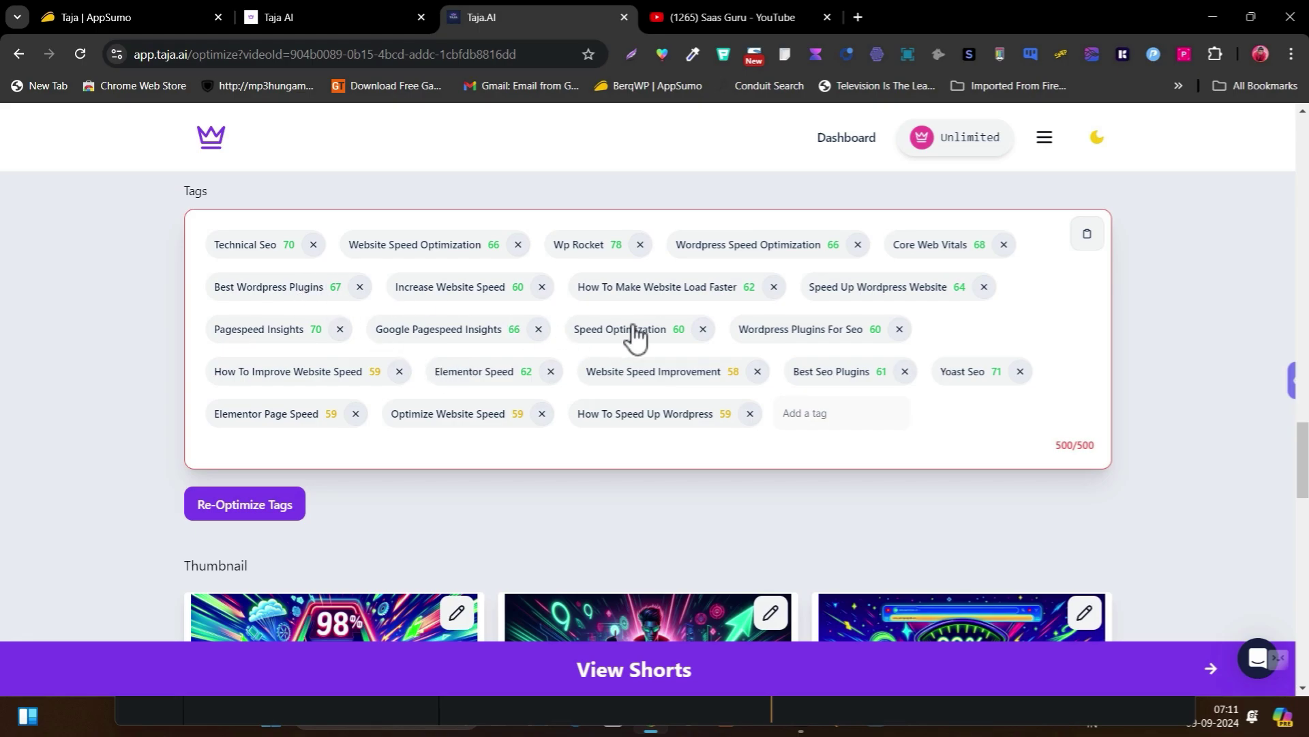
scroll(634, 334, "down", 4)
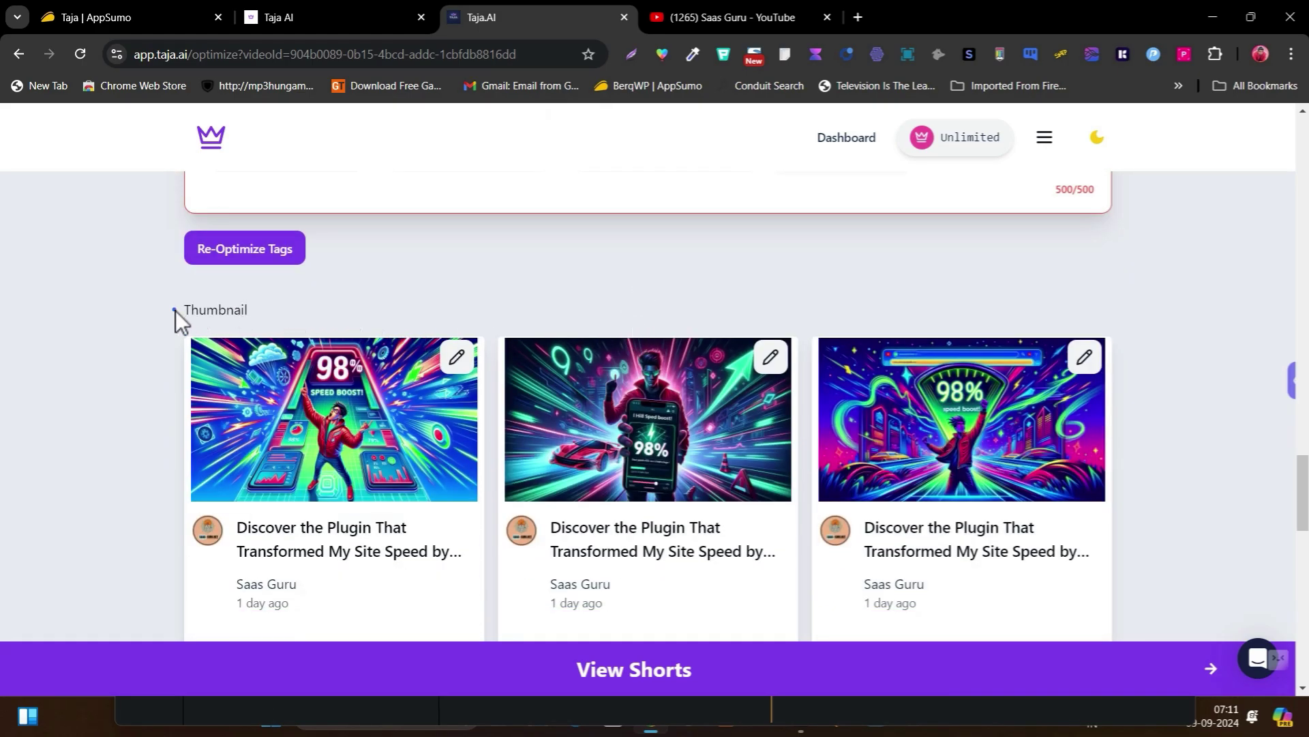
left_click_drag(175, 309, 269, 317)
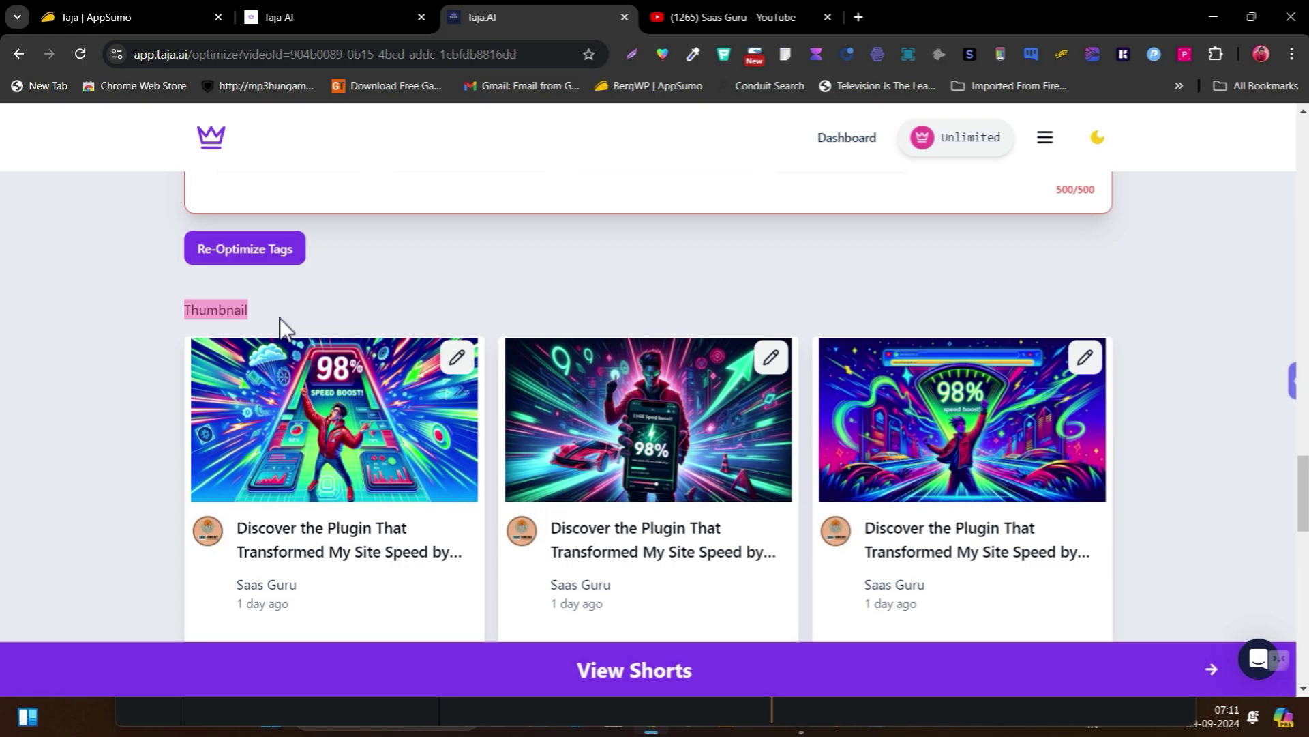
left_click(300, 309)
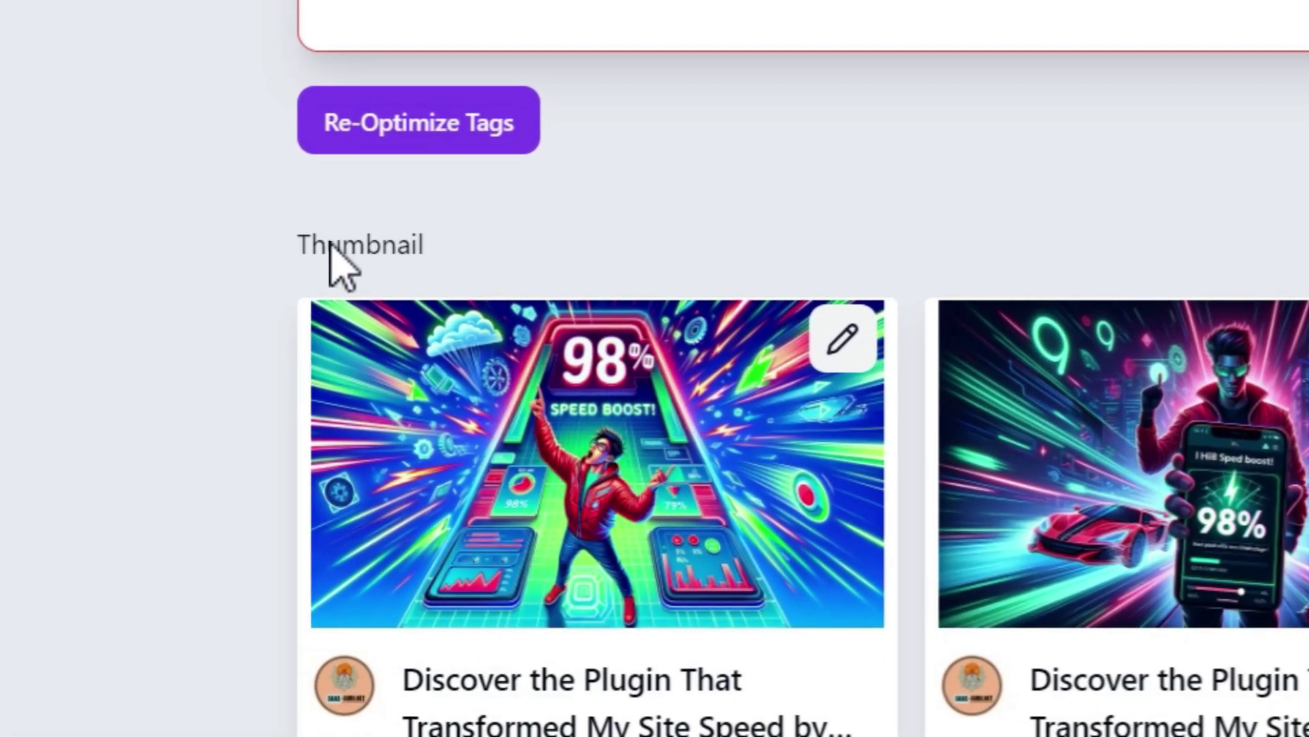
scroll(693, 388, "down", 5)
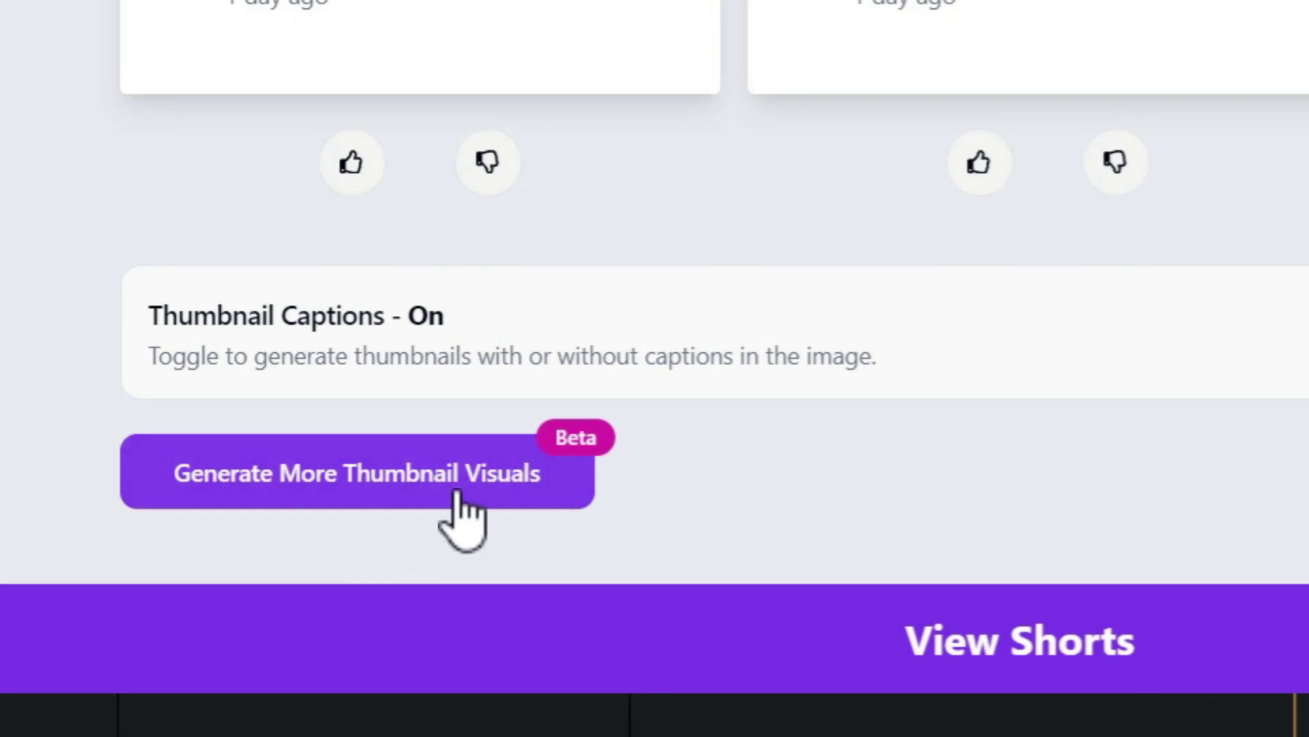
scroll(498, 491, "up", 5)
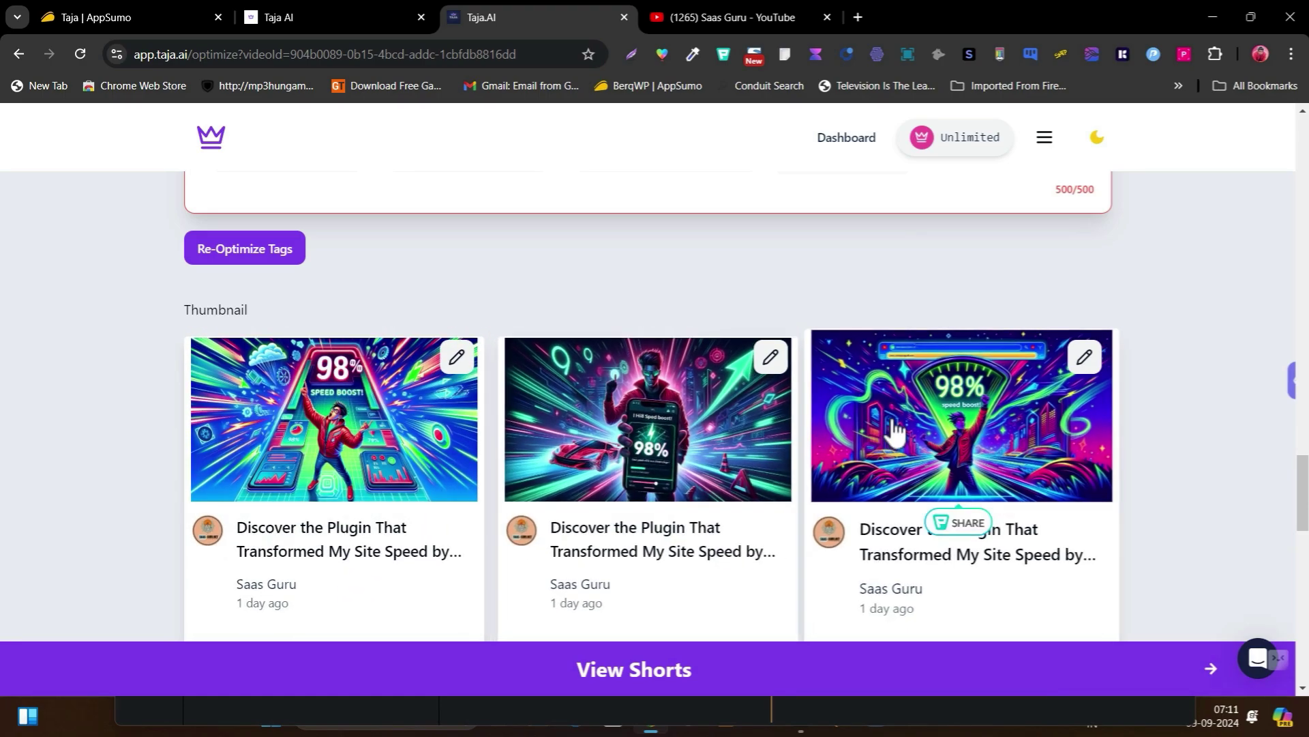
scroll(892, 432, "down", 4)
scroll(866, 457, "down", 4)
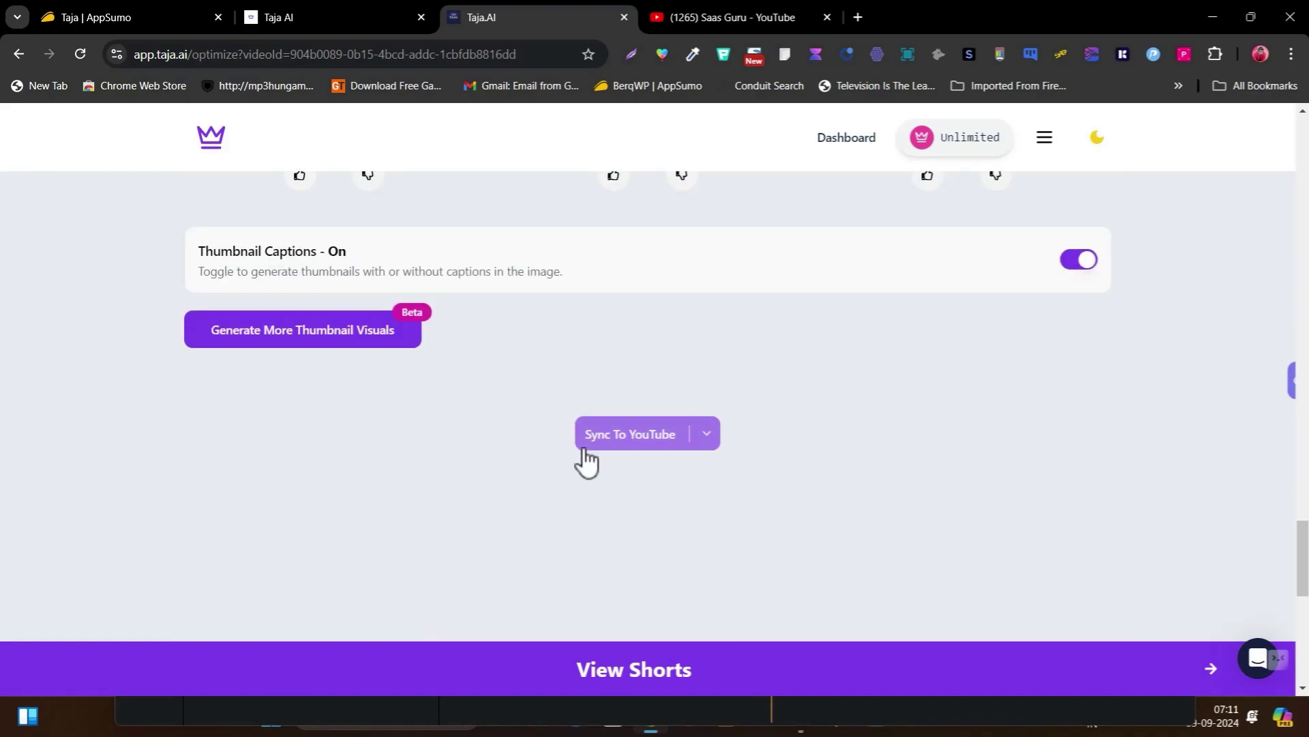
- Sync the optimized page-speed video to YouTube, confirming Privacy Status stays Unlisted
left_click(648, 440)
left_click(710, 434)
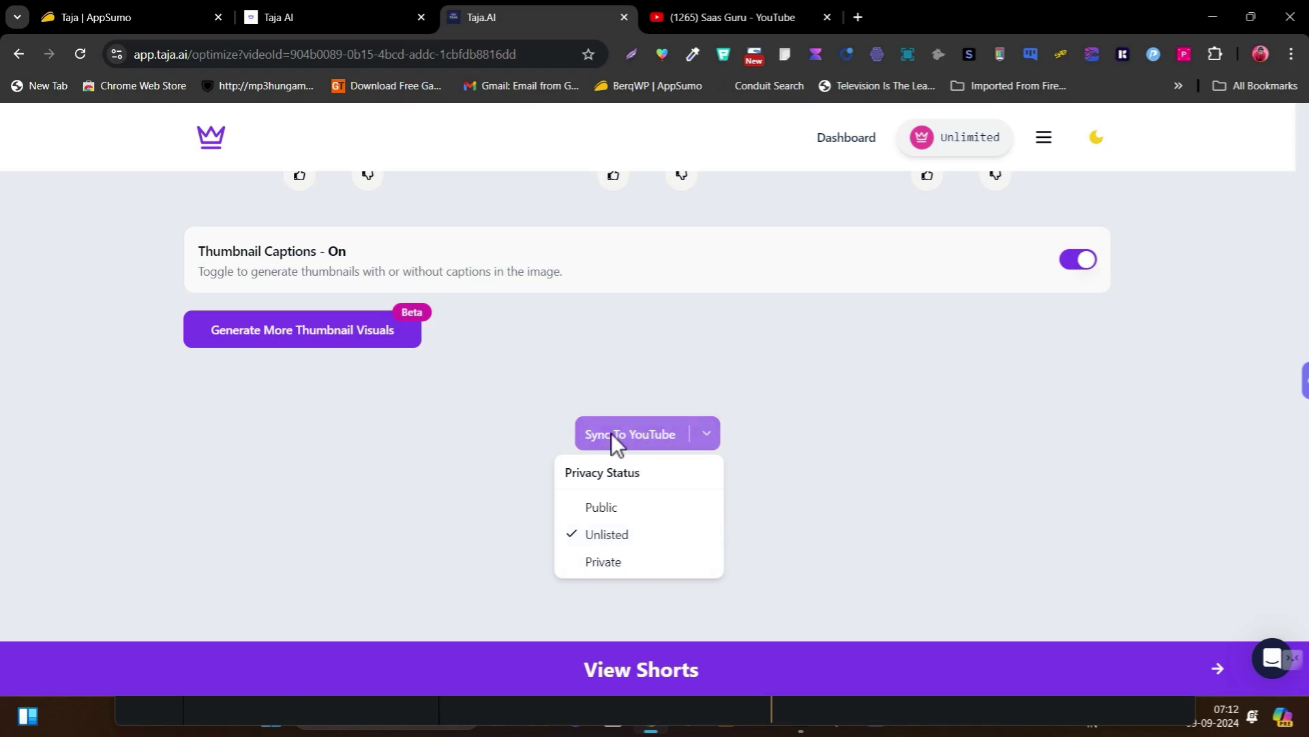
left_click(955, 392)
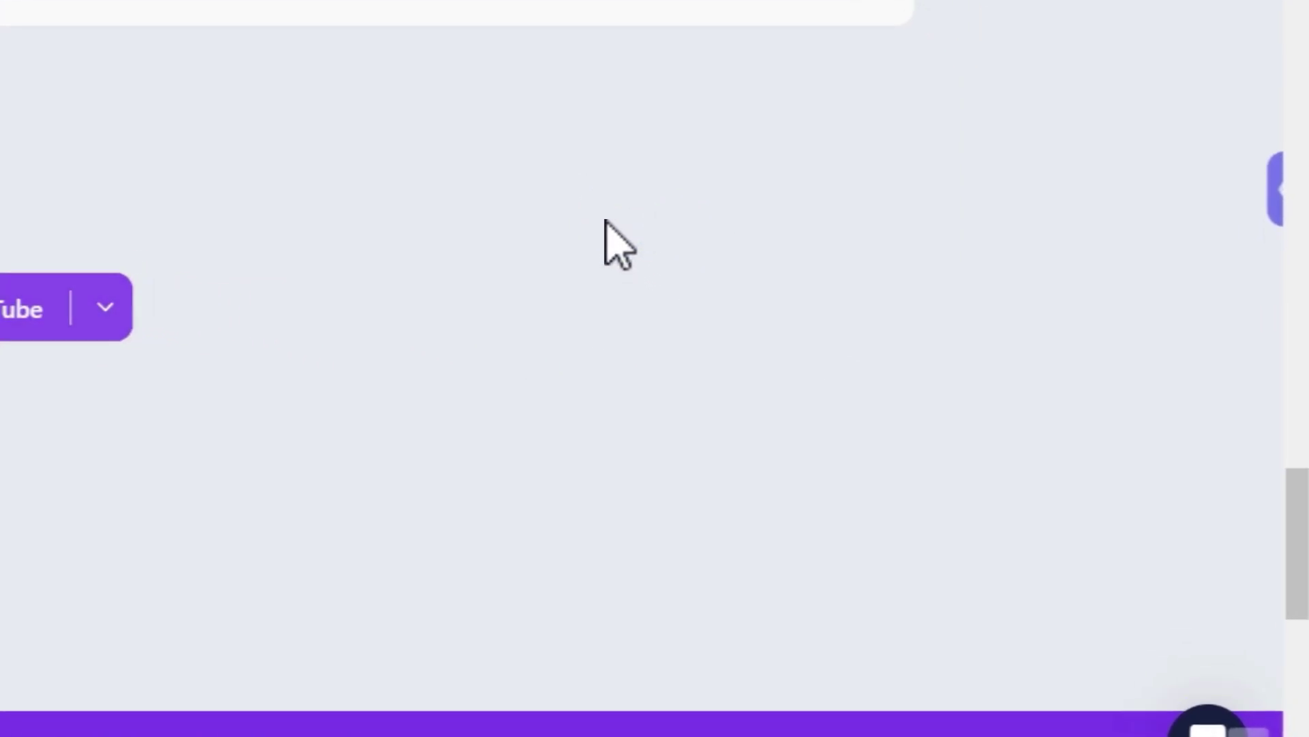
- Scroll to the top of the Optimize YouTube Video page and request the video's Growth Stats
scroll(609, 235, "up", 5)
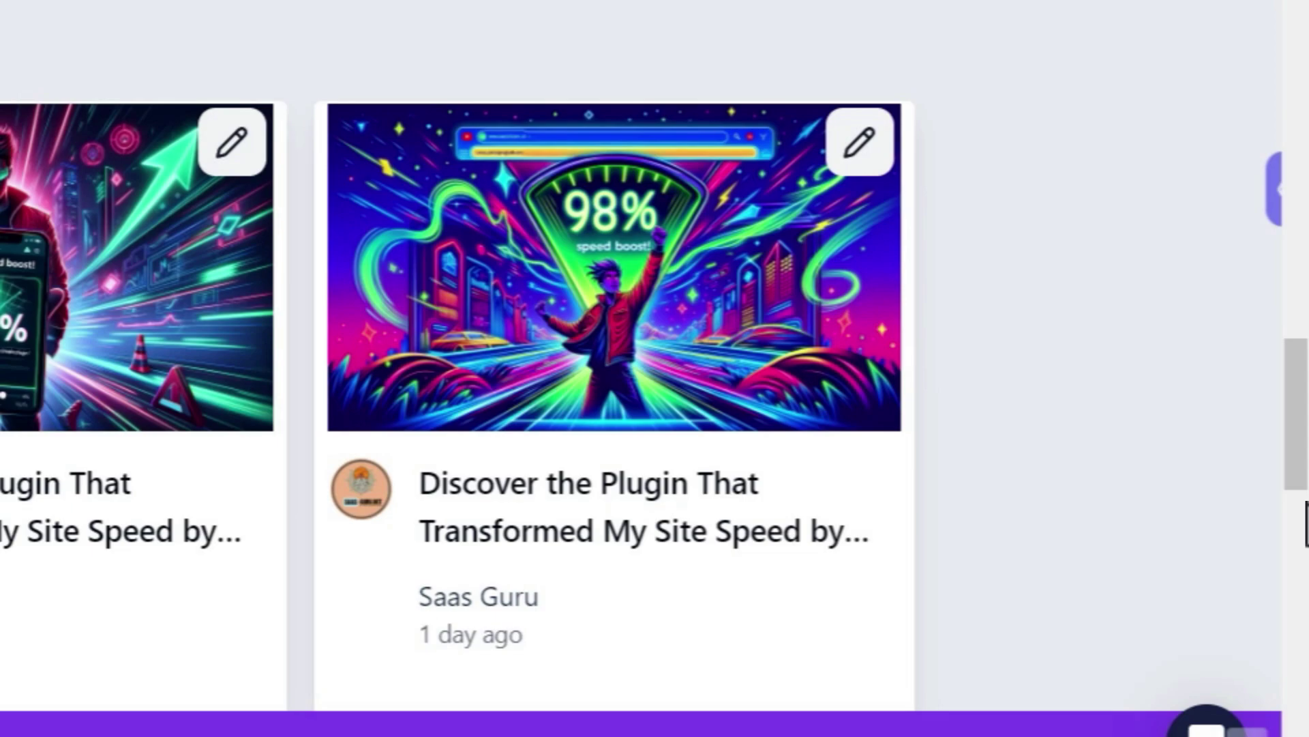
scroll(969, 403, "down", 5)
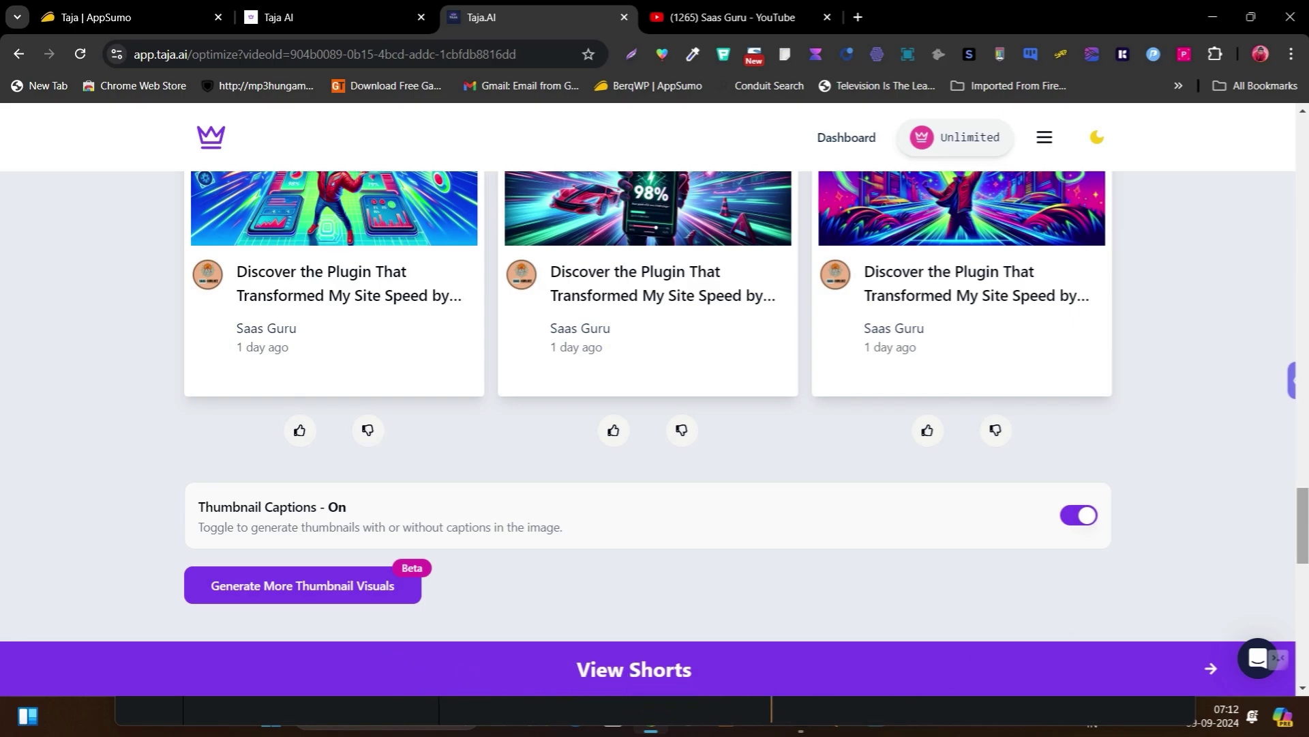
scroll(648, 409, "up", 20)
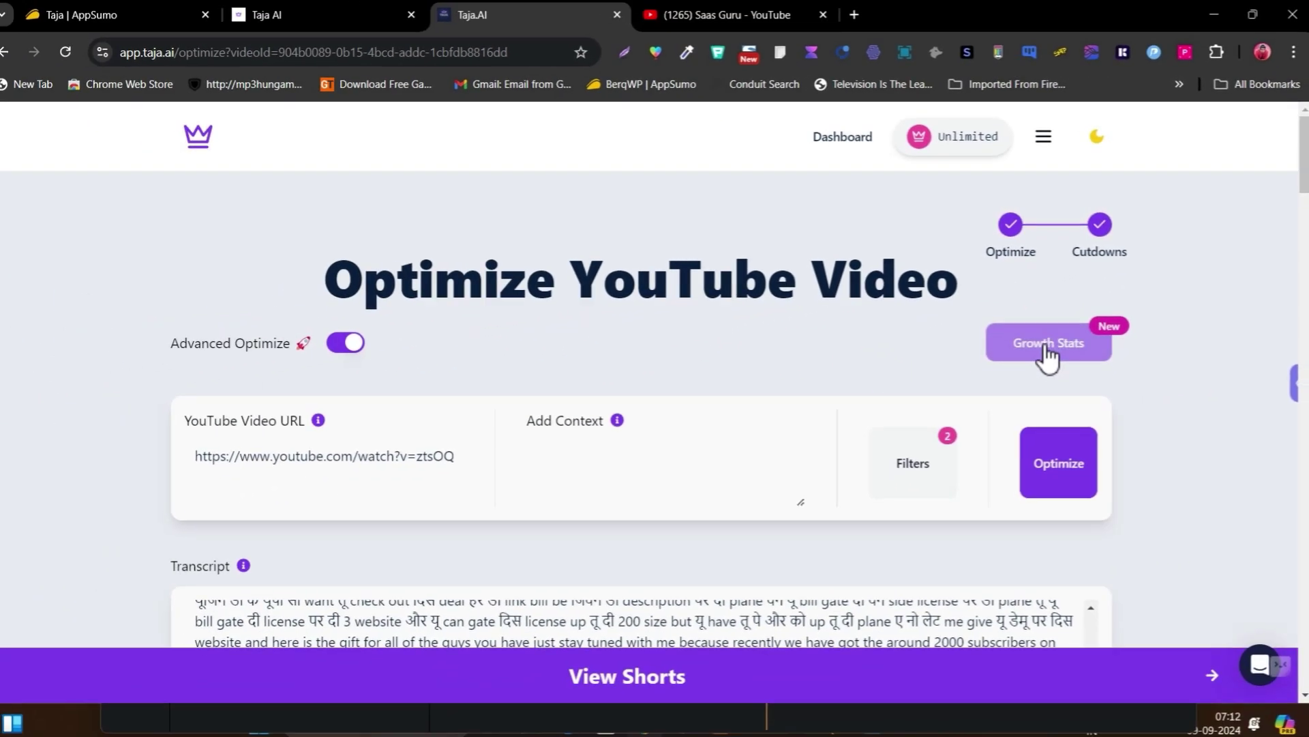
left_click(1048, 355)
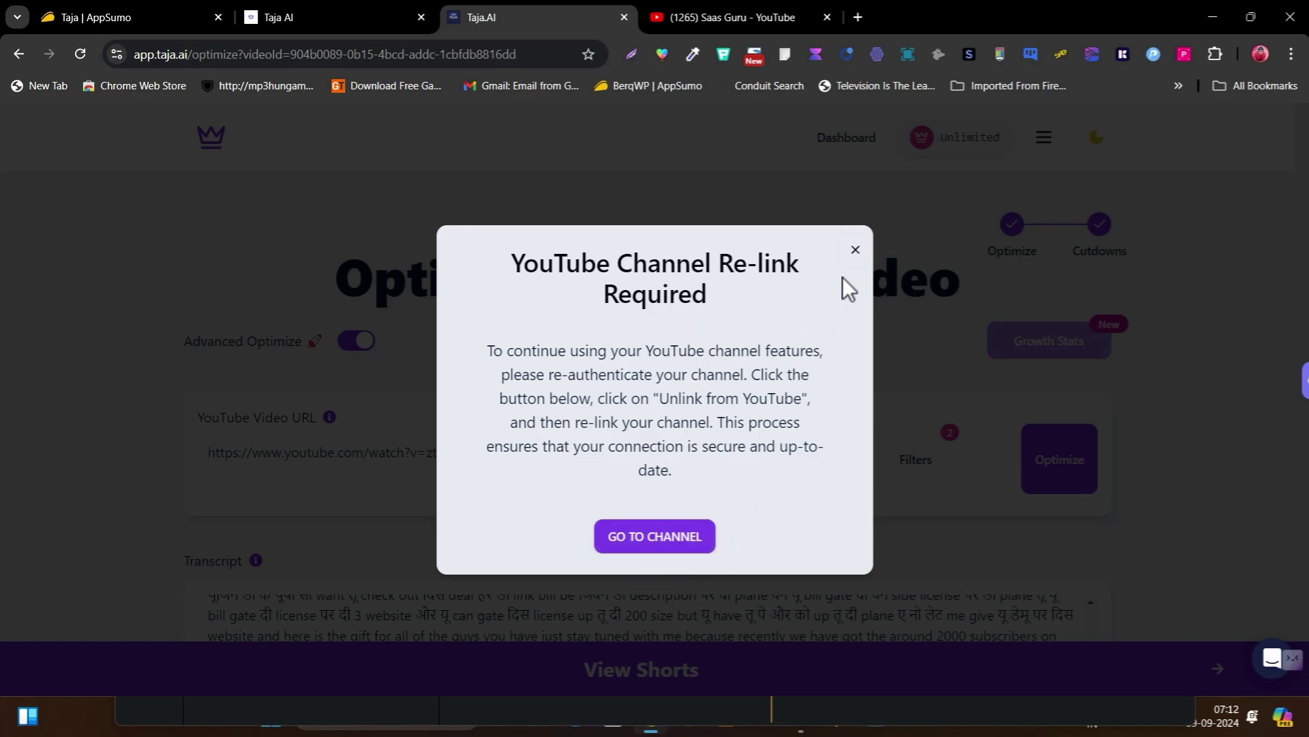
- Close the YouTube Channel Re-link Required notice and bring up the account menu
left_click(853, 251)
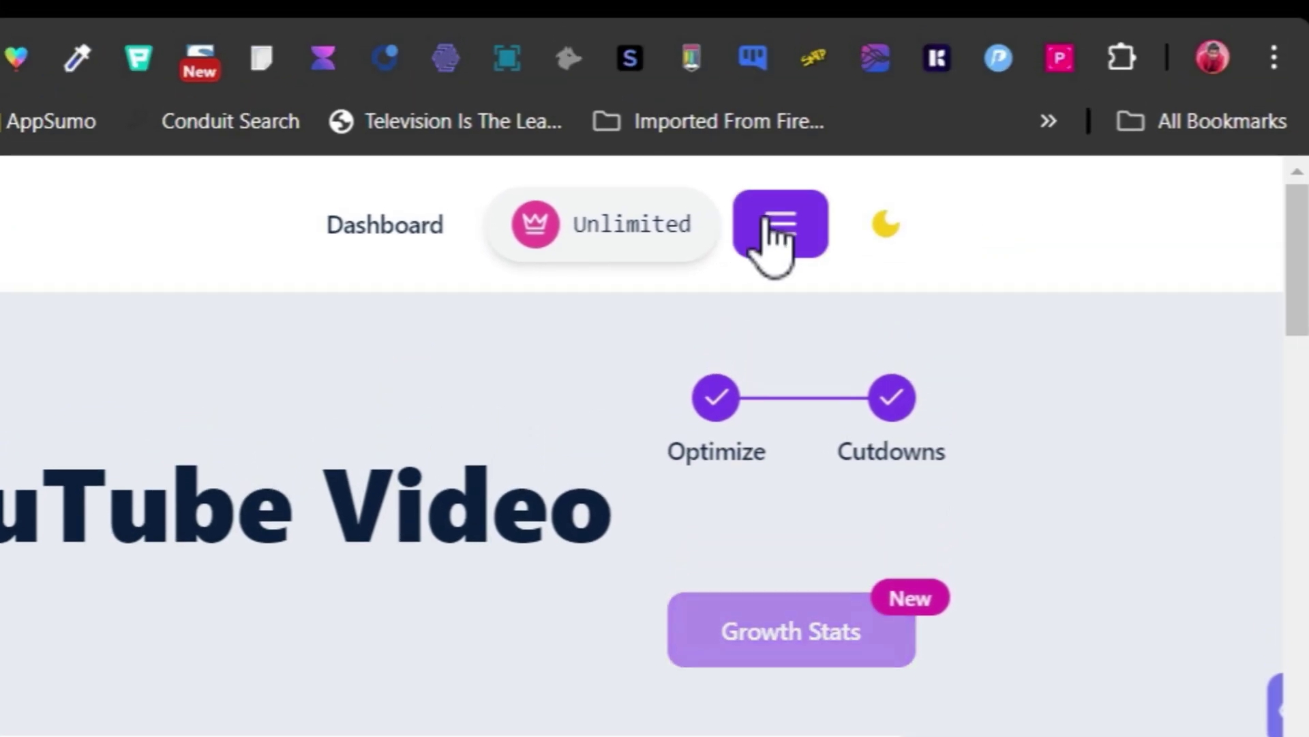
left_click(771, 220)
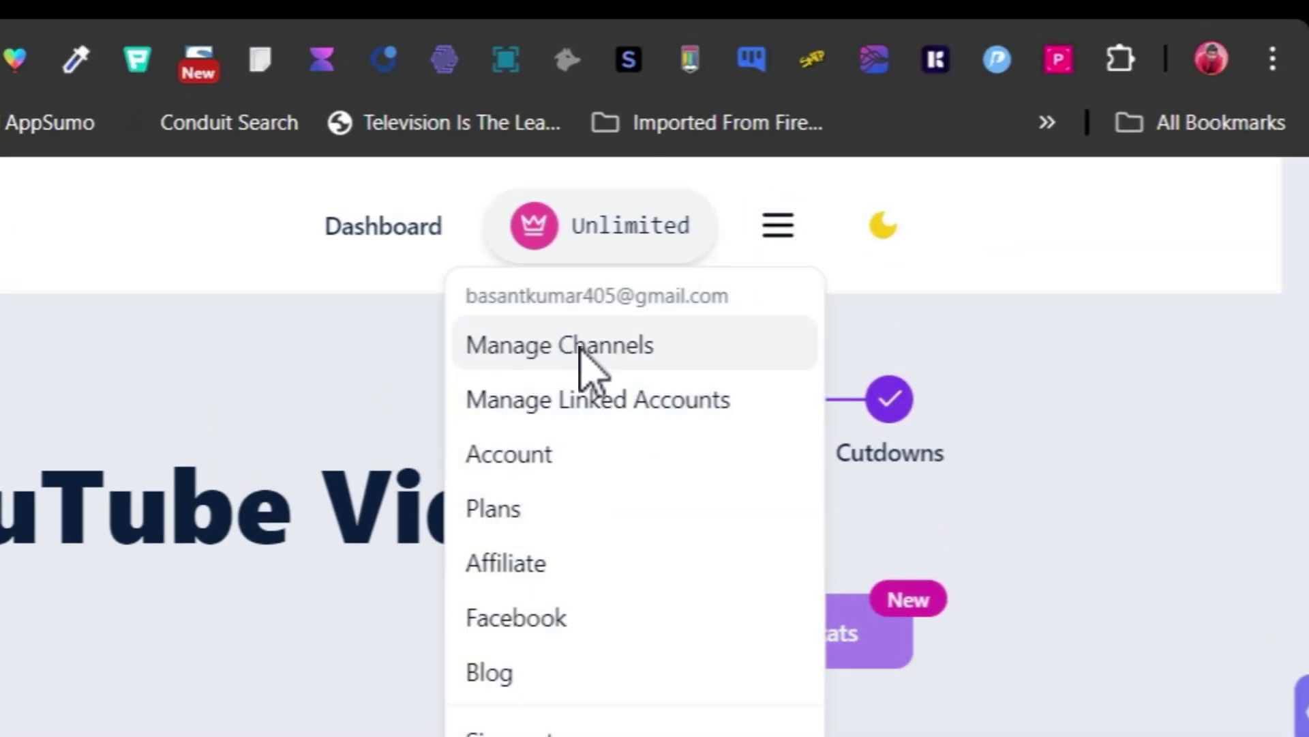
- Review Linked Accounts: Saas Guru as the YouTube channel, no Facebook or TikTok account linked
left_click(626, 400)
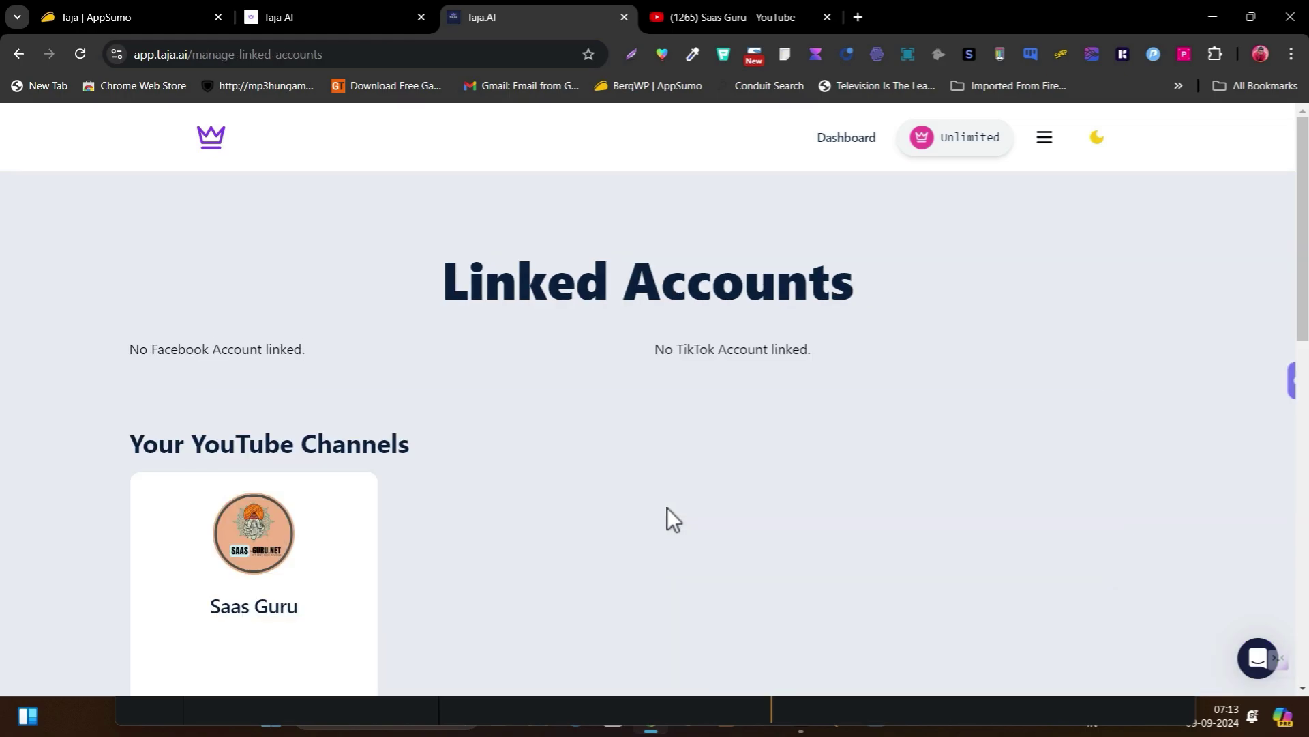
scroll(664, 440, "down", 5)
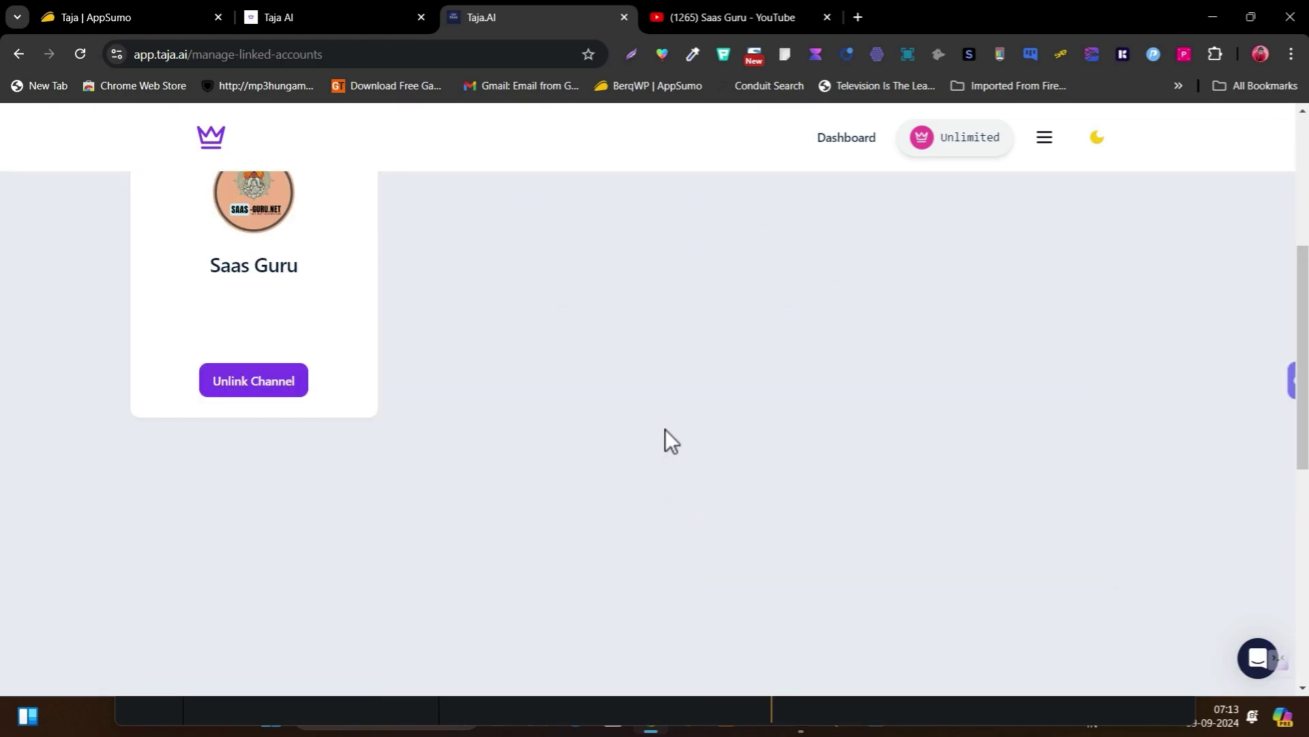
scroll(289, 409, "up", 3)
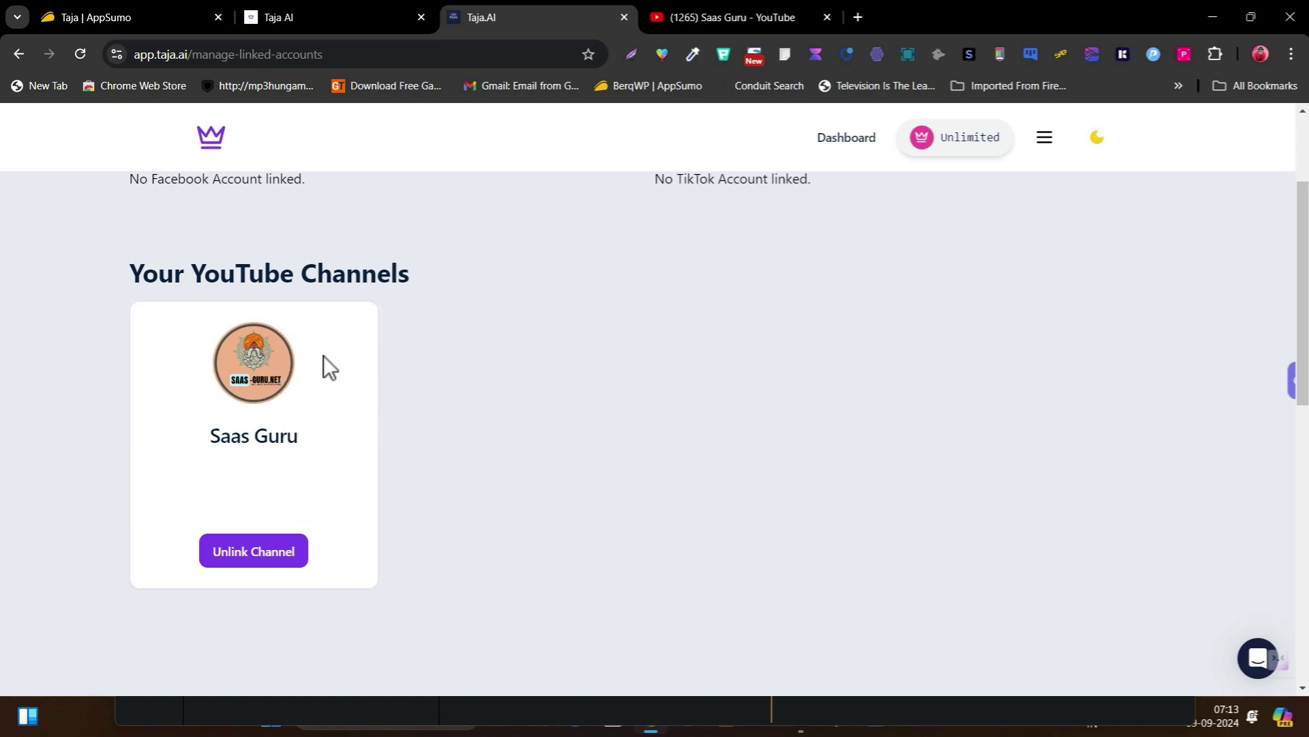
scroll(309, 456, "up", 3)
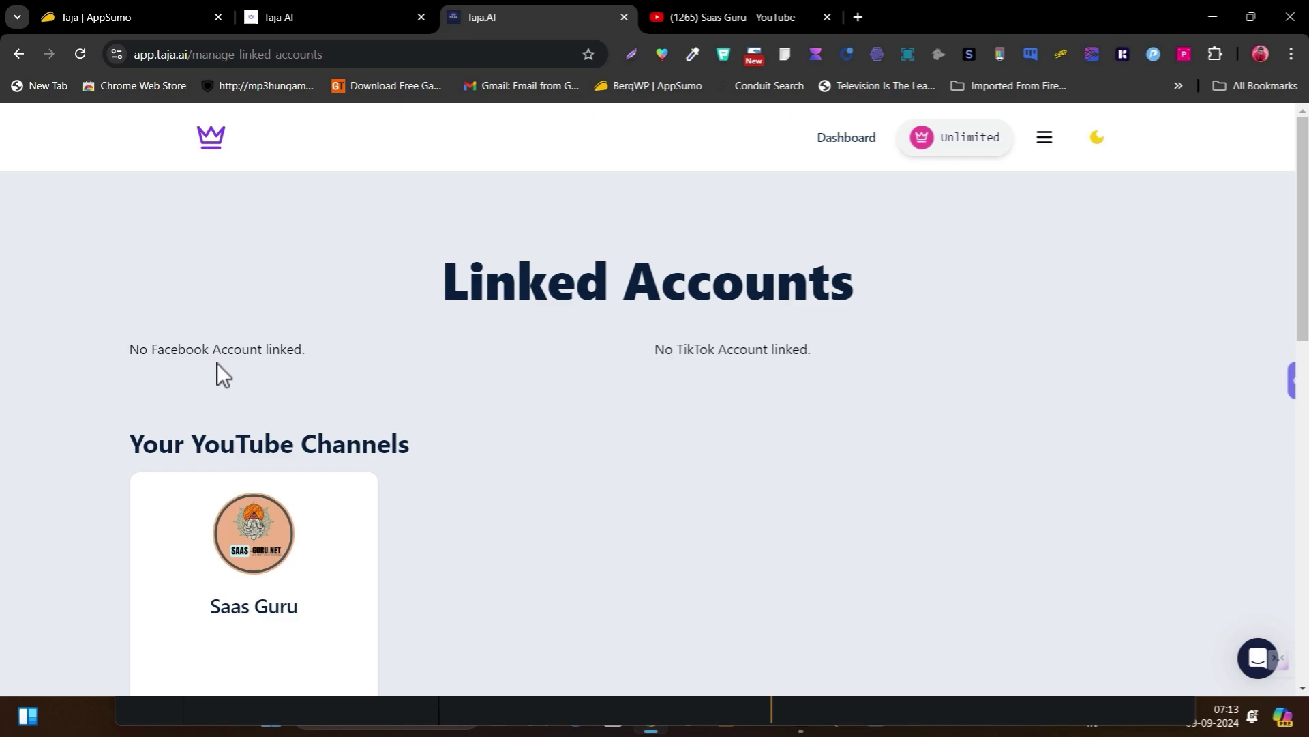
left_click_drag(295, 352, 499, 392)
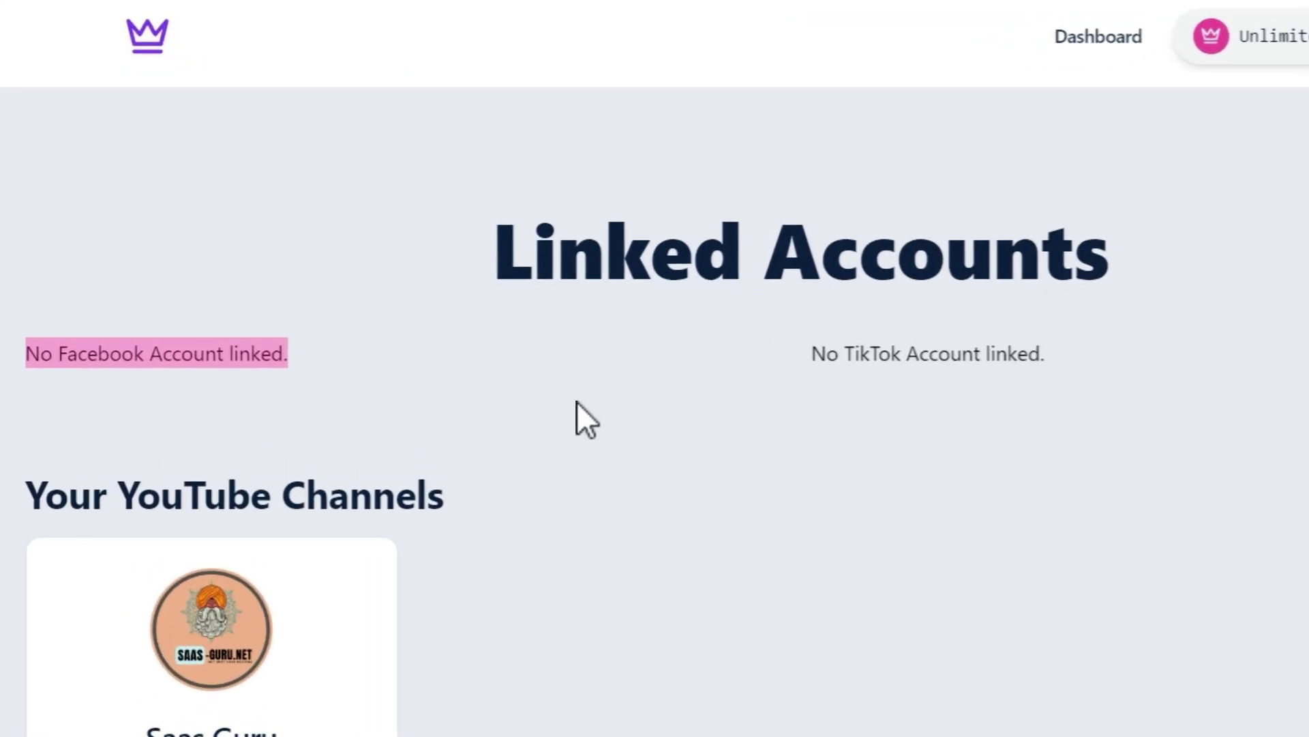
left_click(641, 356)
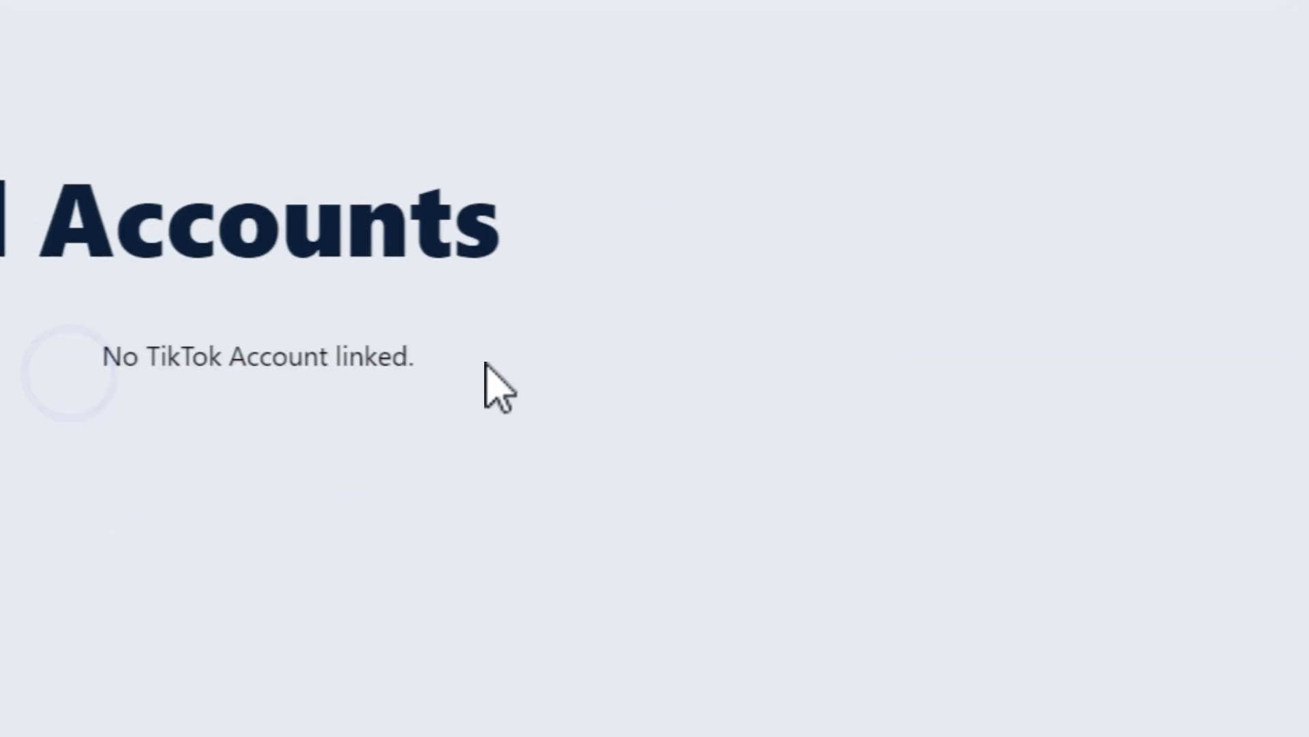
left_click(485, 365)
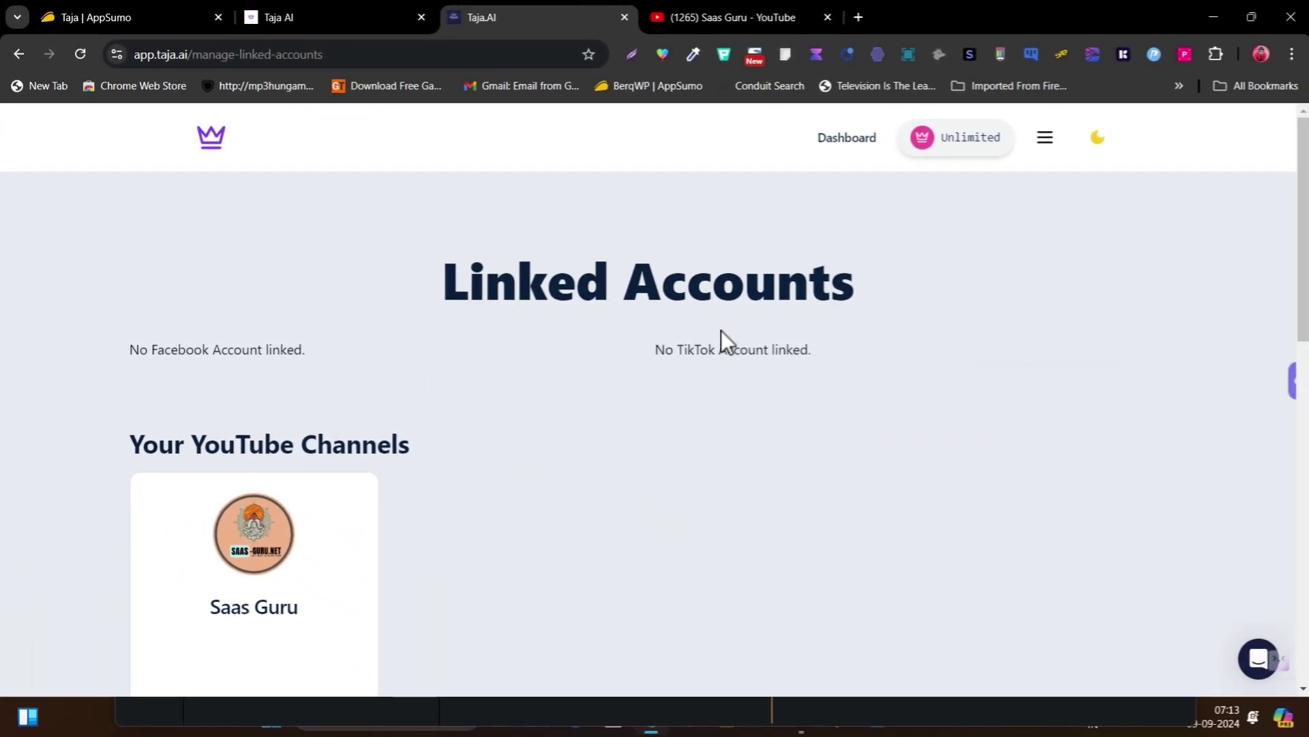
left_click(1044, 146)
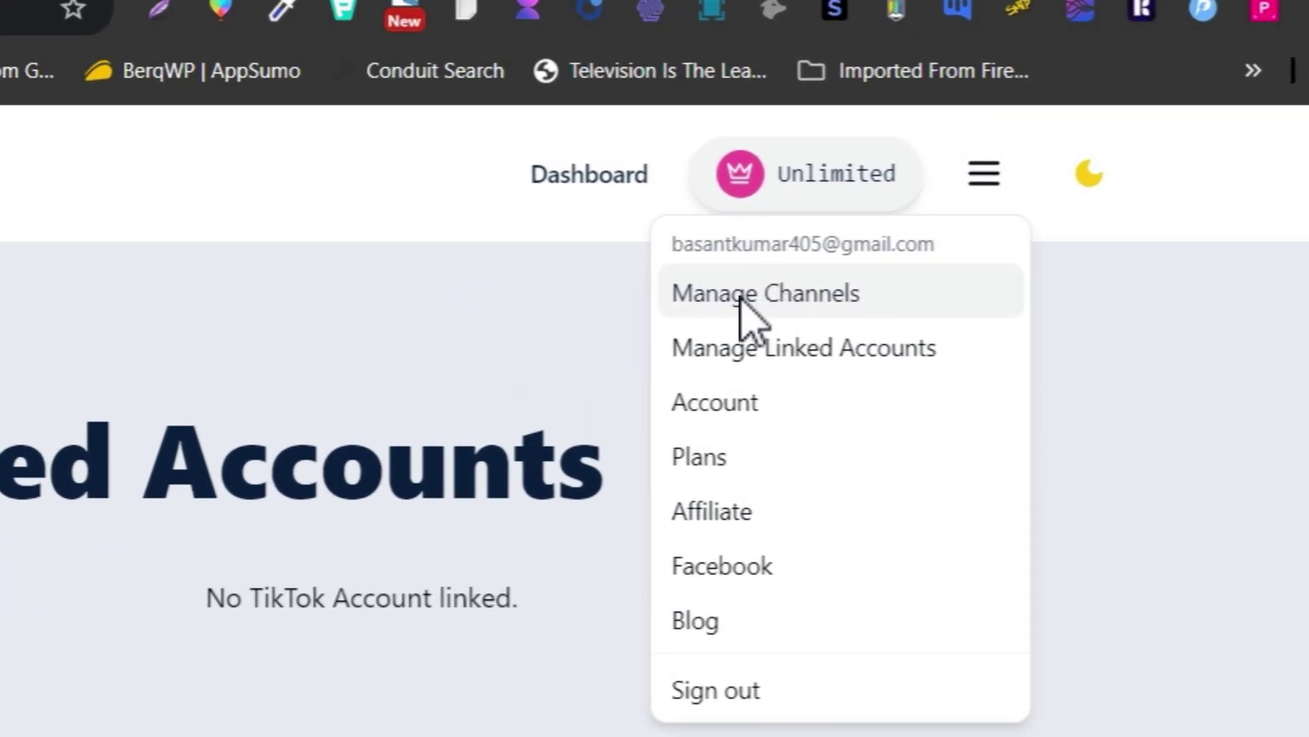
- Open Your Channels listing Saas Guru and read the Add Channel explanation before closing it
left_click(741, 298)
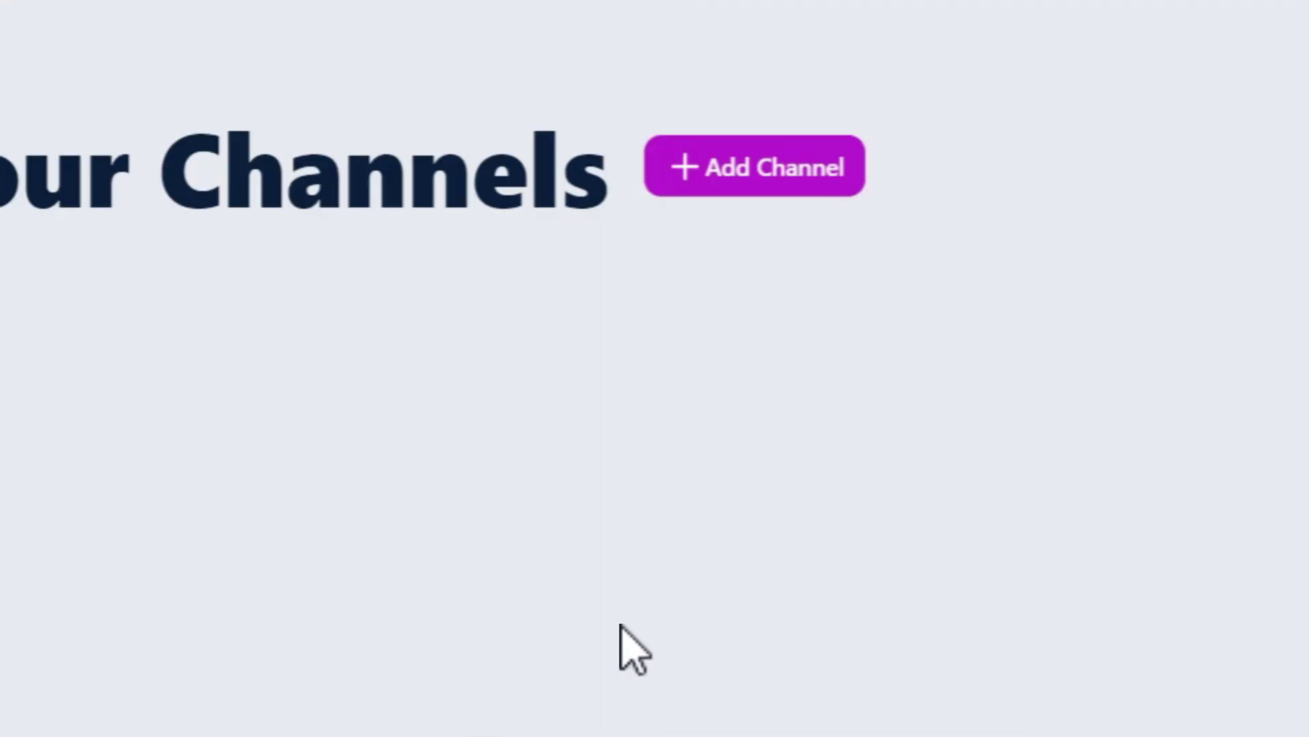
left_click(720, 184)
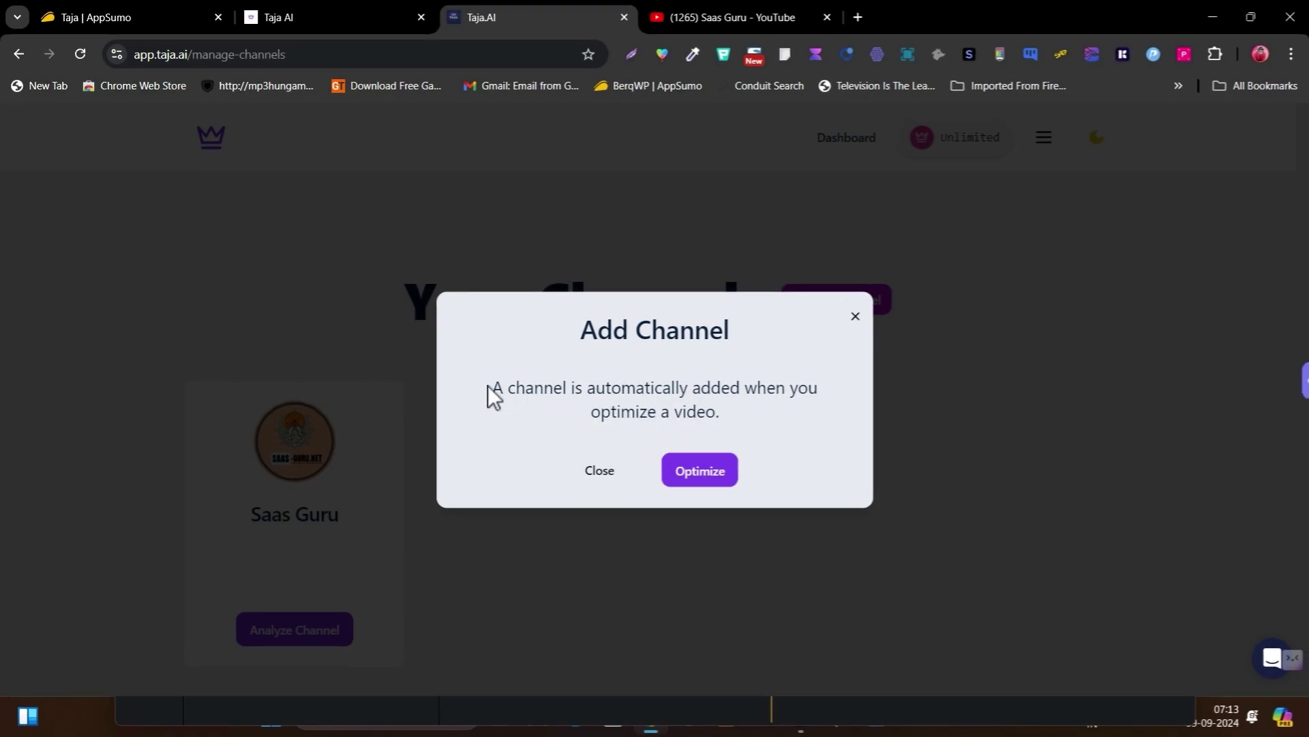
left_click_drag(488, 386, 740, 417)
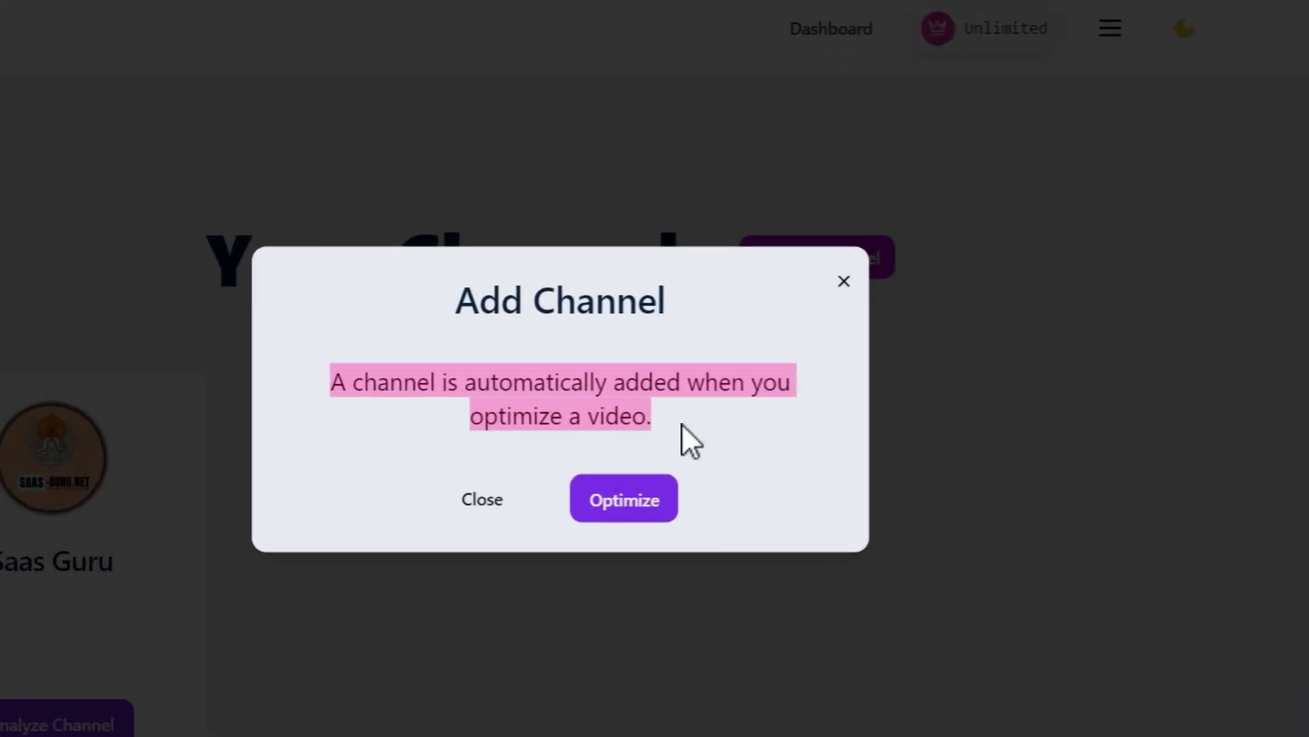
left_click(481, 499)
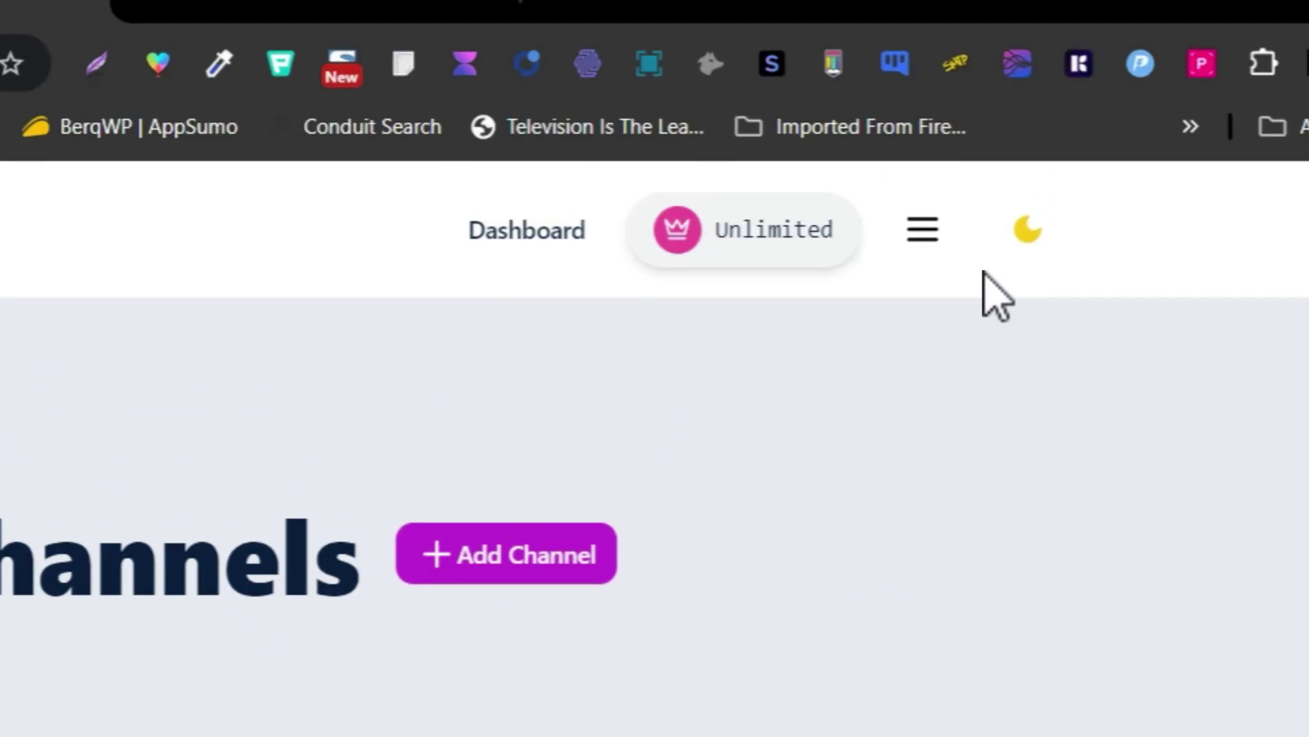
left_click(918, 293)
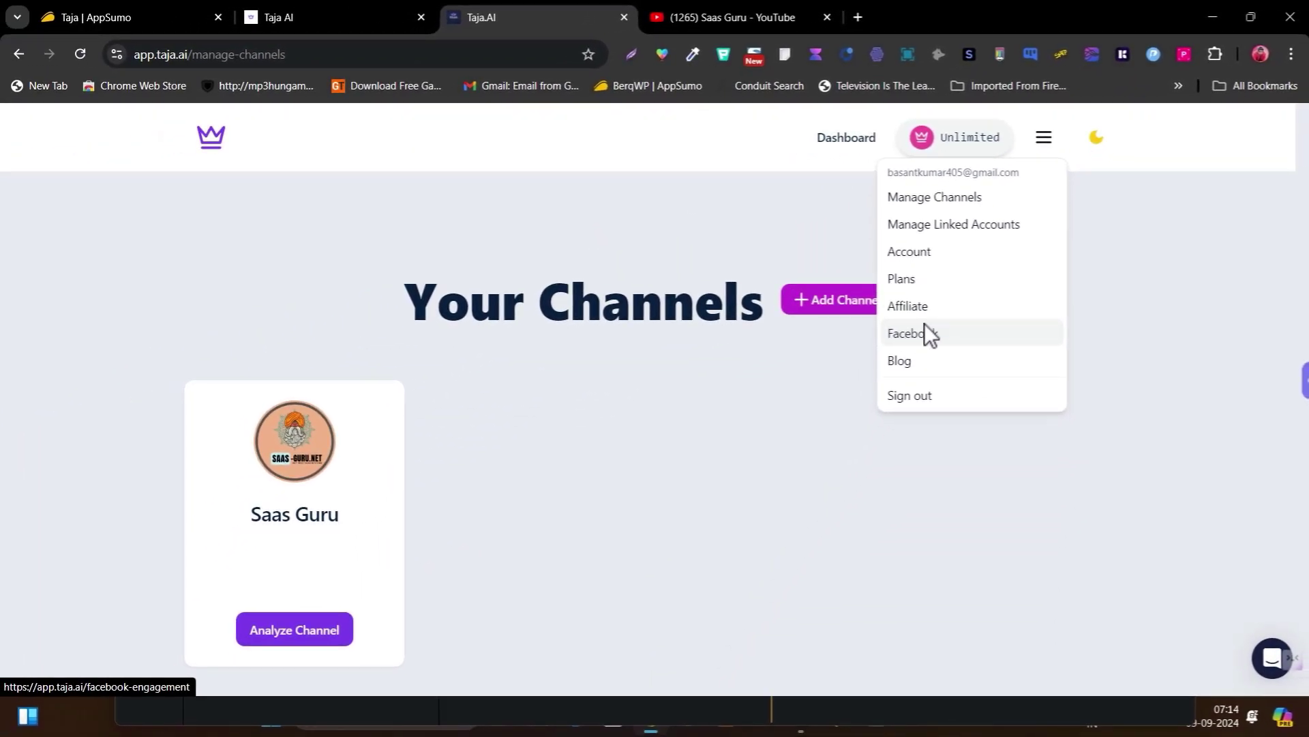
- Look over the Account and Subscription page
left_click(930, 253)
scroll(789, 391, "down", 5)
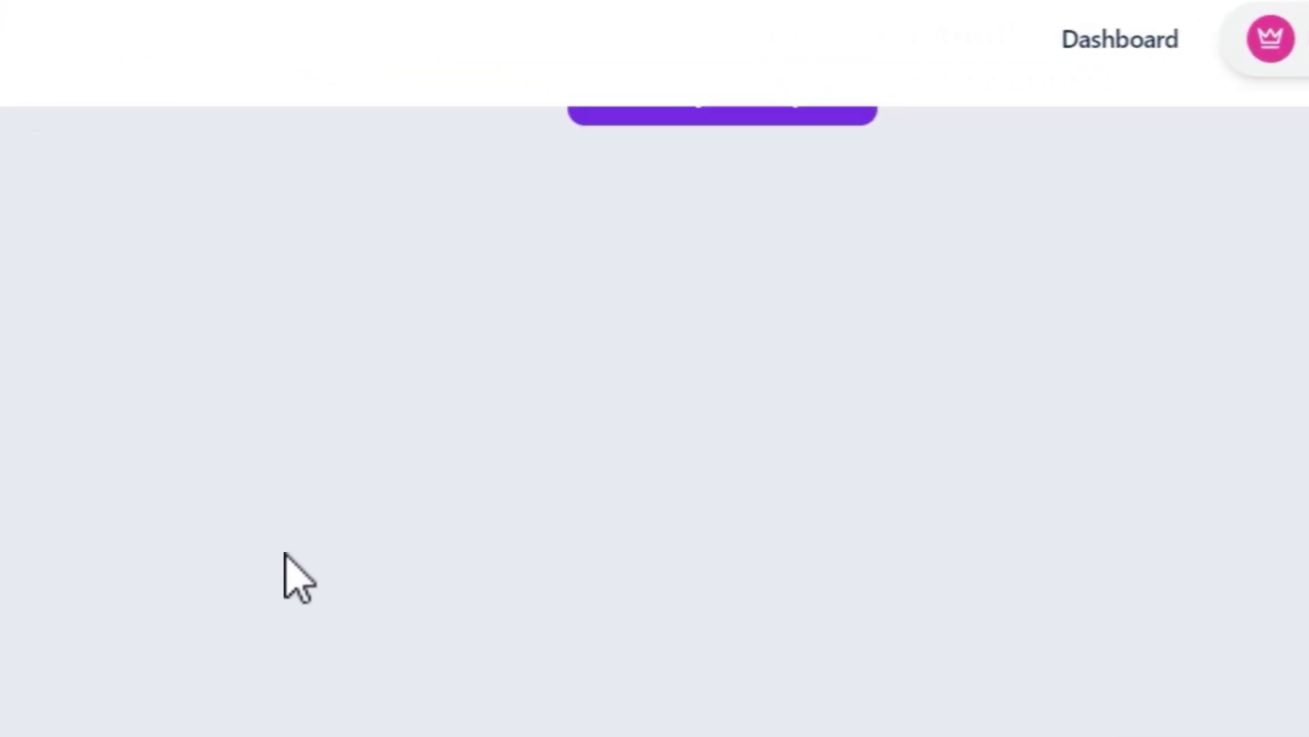
scroll(909, 520, "up", 8)
scroll(912, 519, "down", 12)
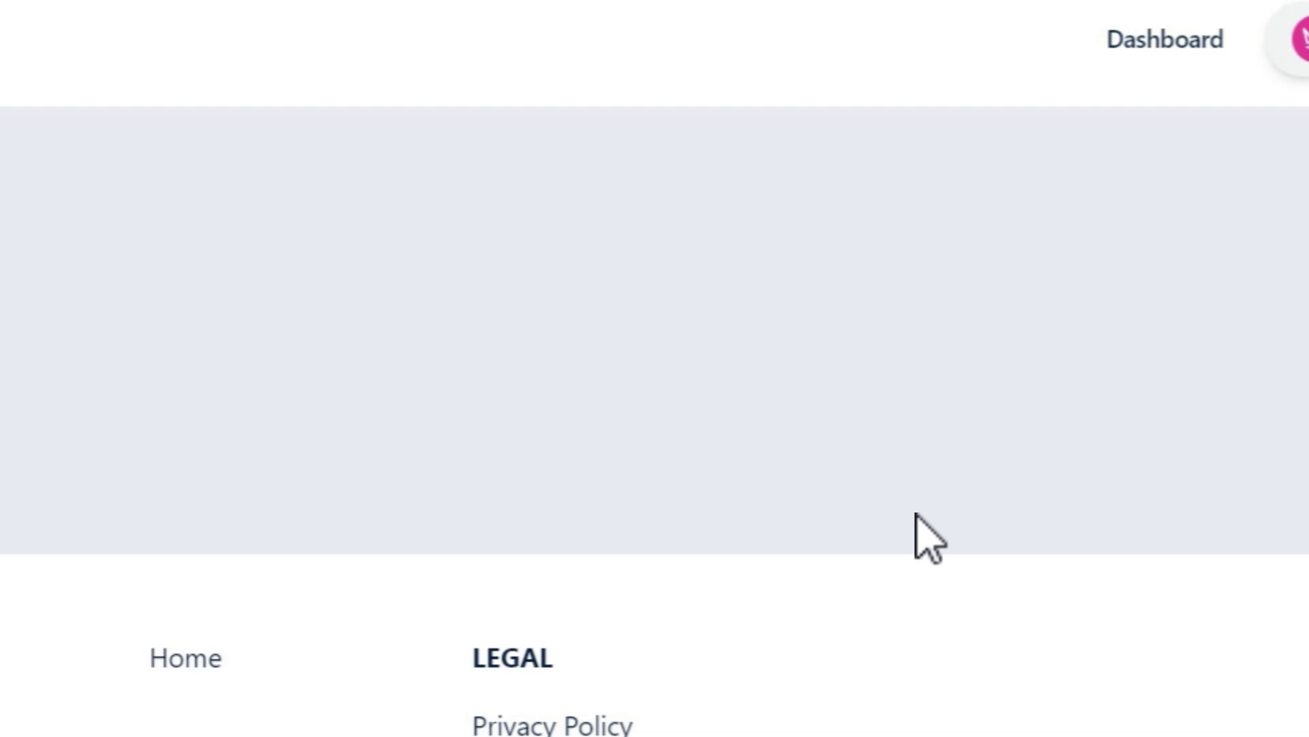
scroll(861, 484, "up", 10)
- Check the Facebook page engagement view, then go to the Linked Accounts page
left_click(1287, 39)
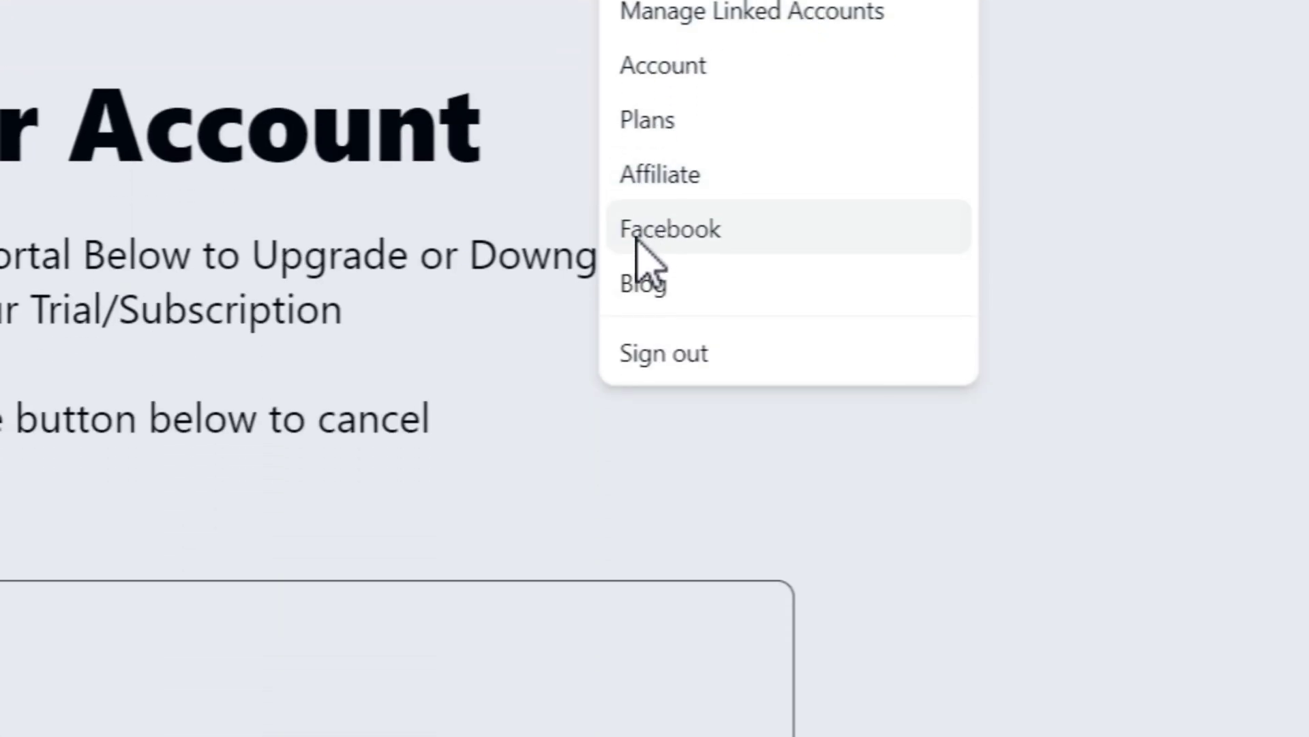
left_click(641, 603)
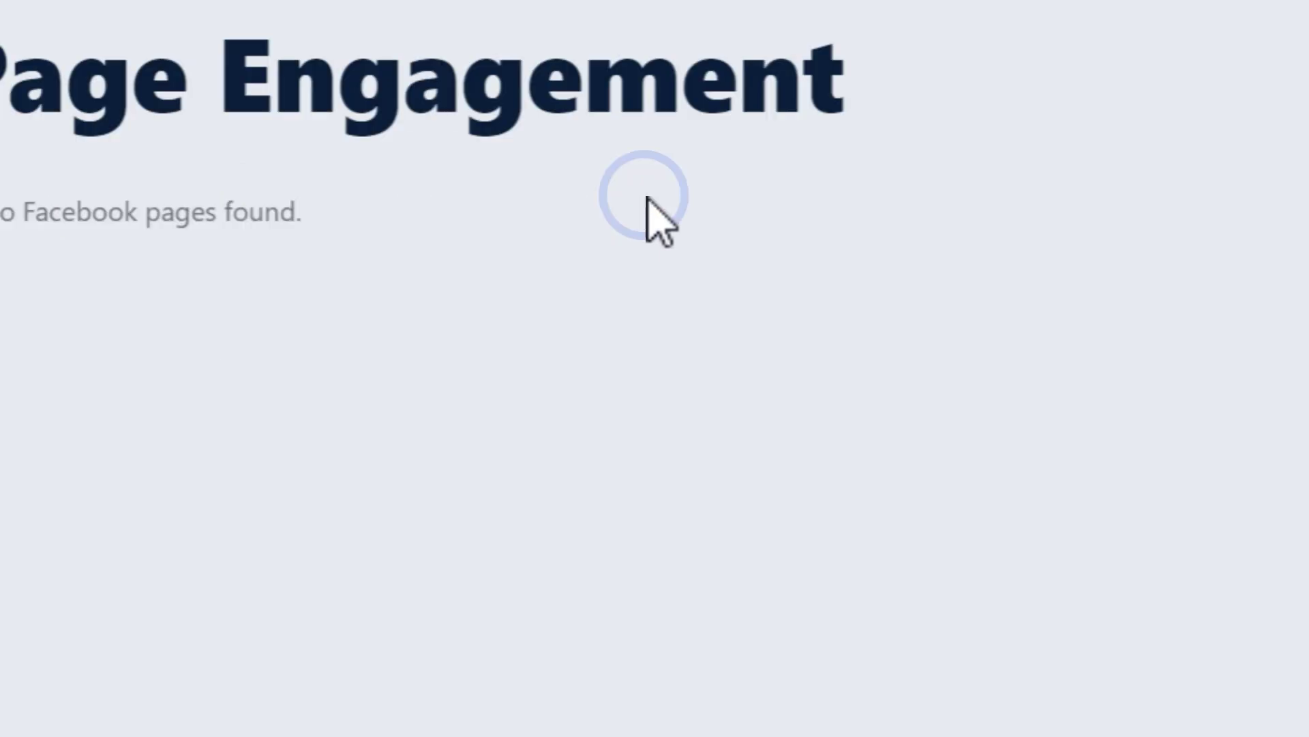
scroll(535, 345, "down", 3)
scroll(525, 313, "up", 3)
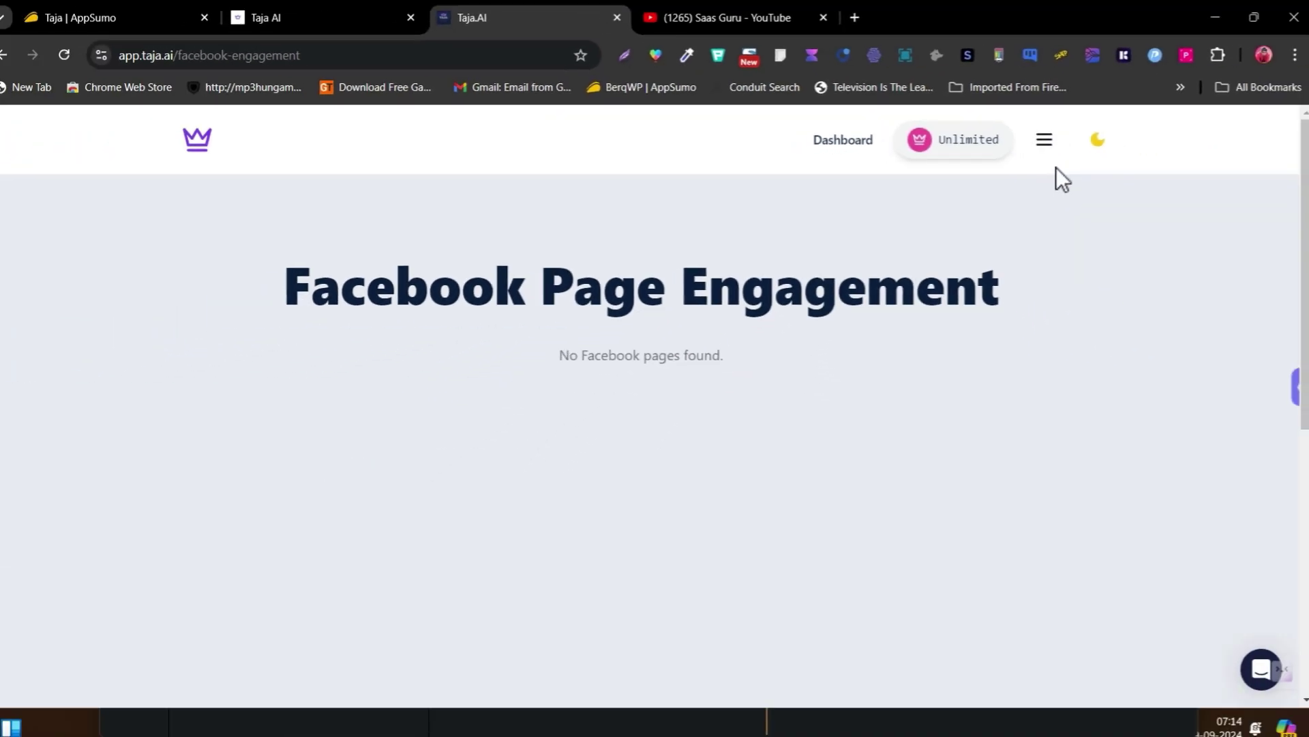
left_click(1044, 137)
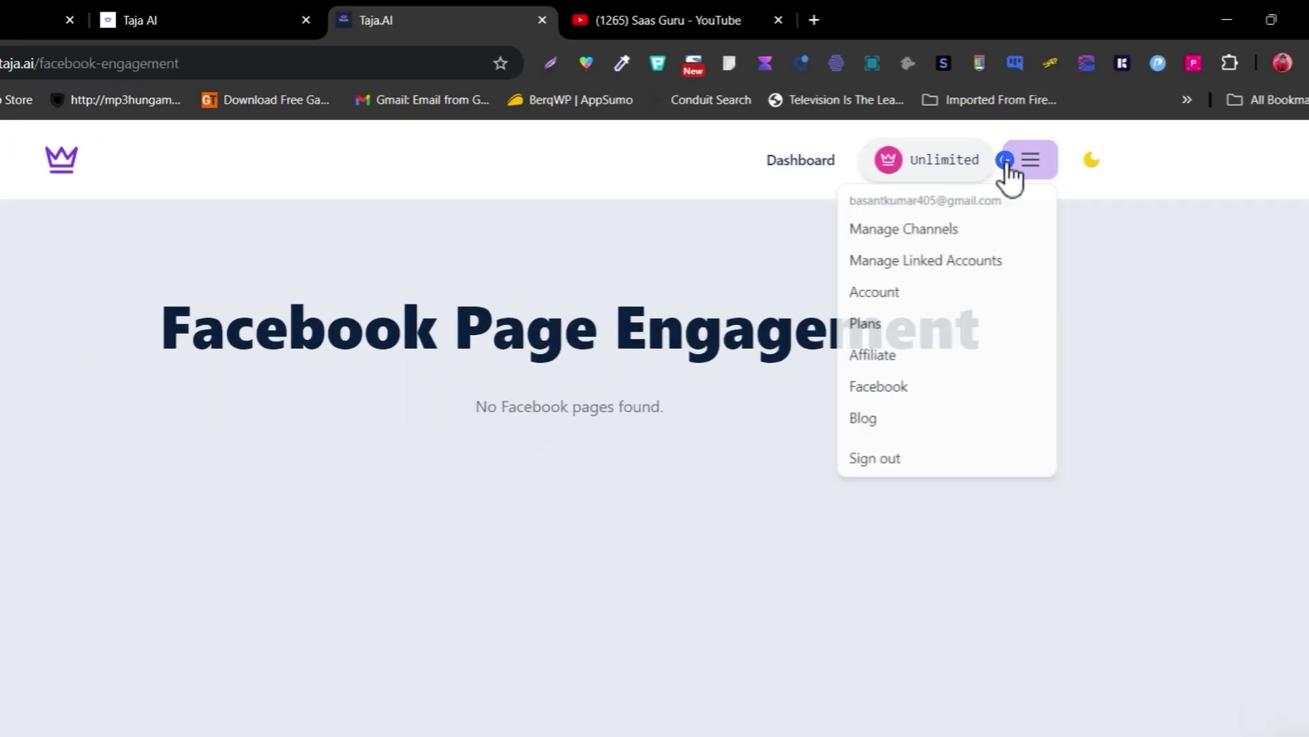
left_click(949, 149)
left_click(958, 273)
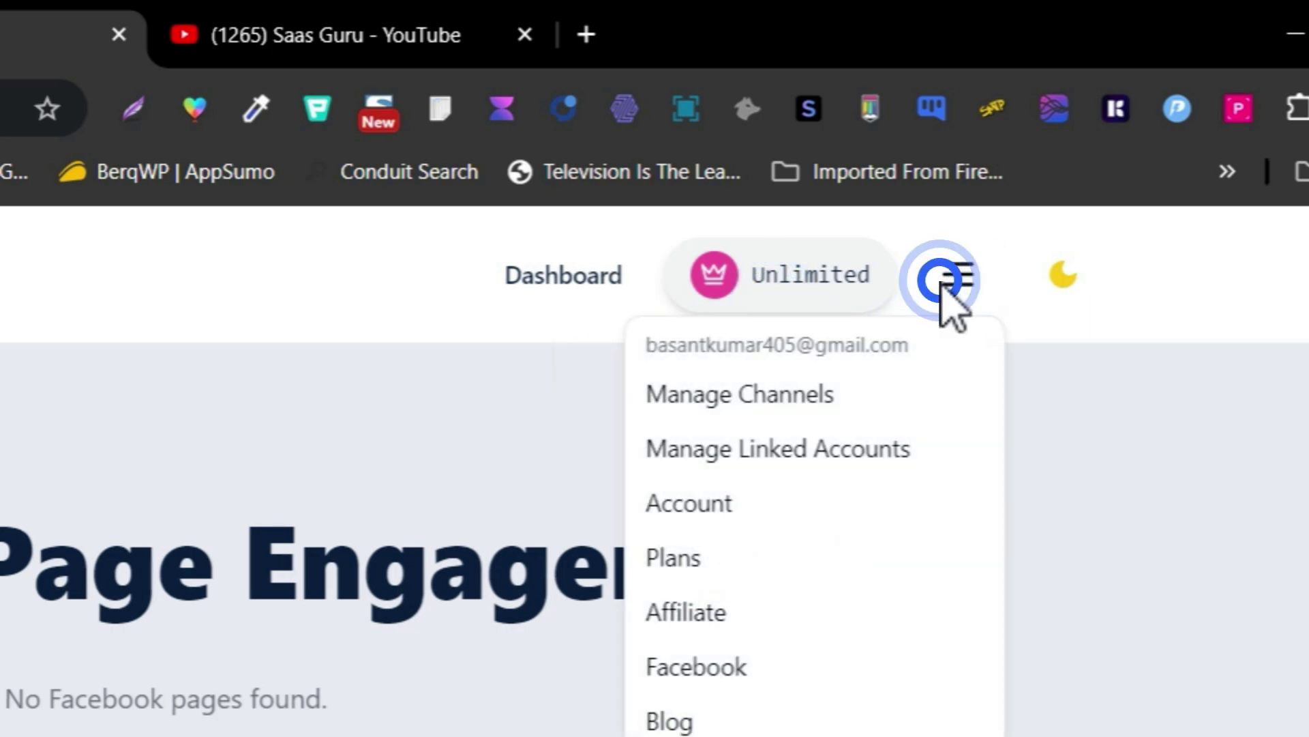
left_click(727, 165)
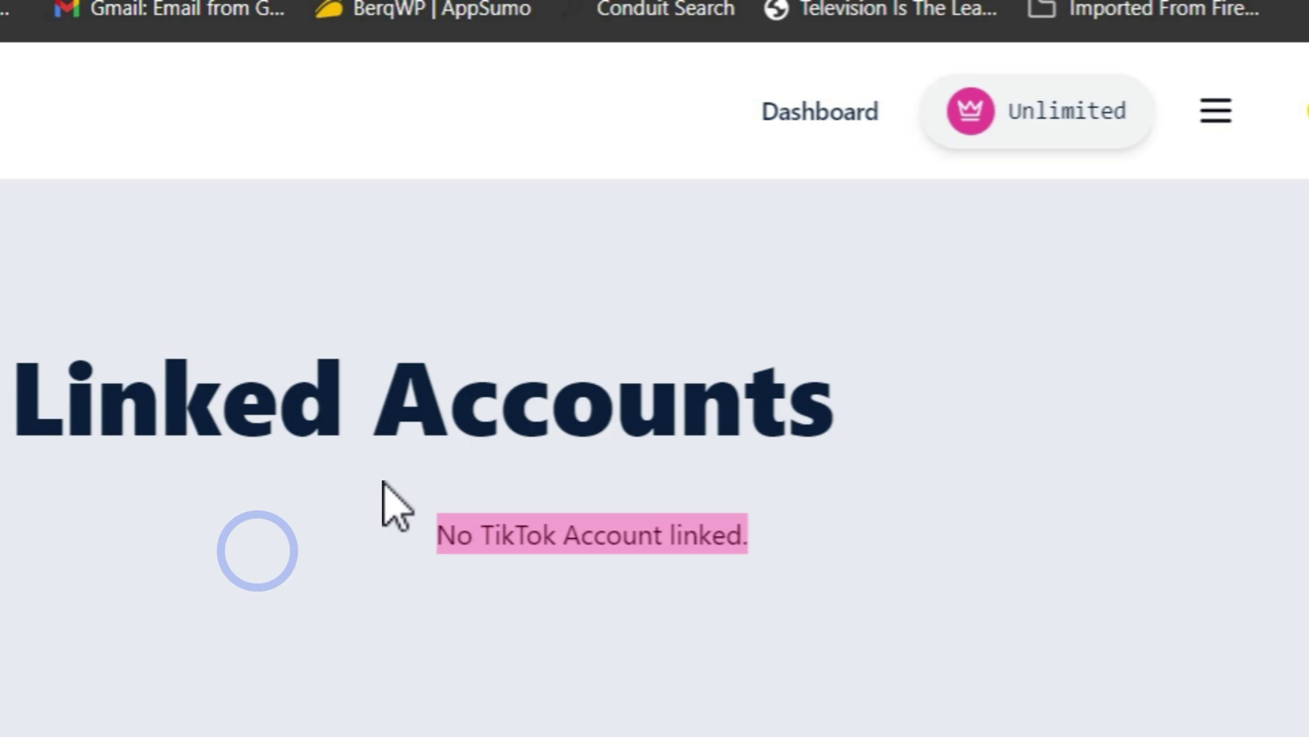
- From the dashboard, start a Backlog Boost analysis of the Saas Guru channel
left_click(450, 184)
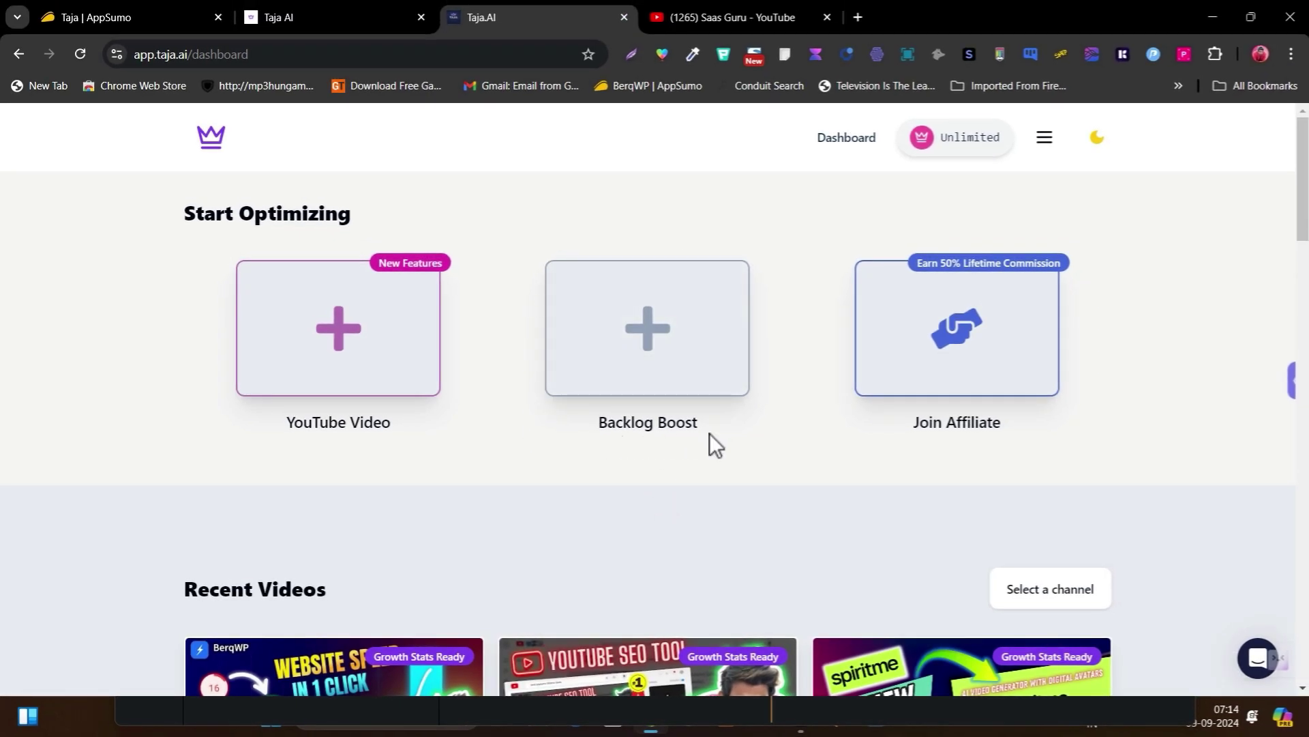
left_click(646, 351)
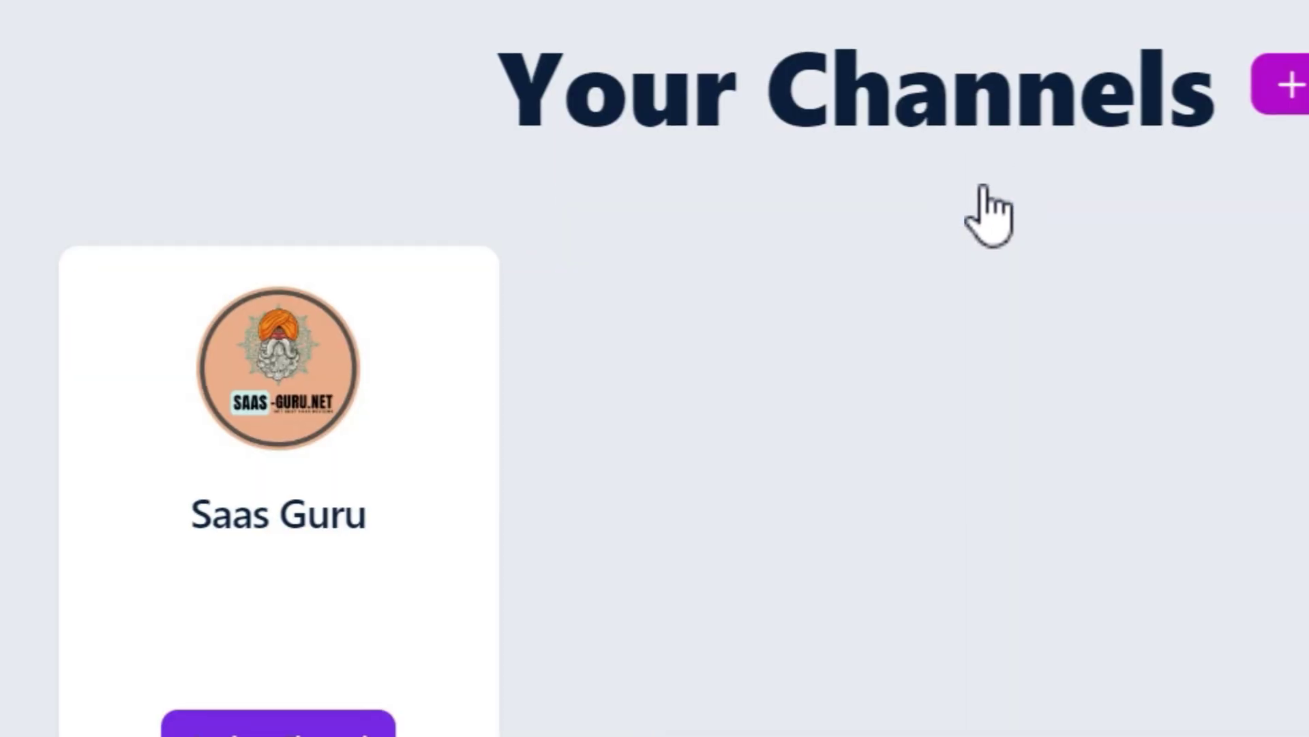
left_click(325, 547)
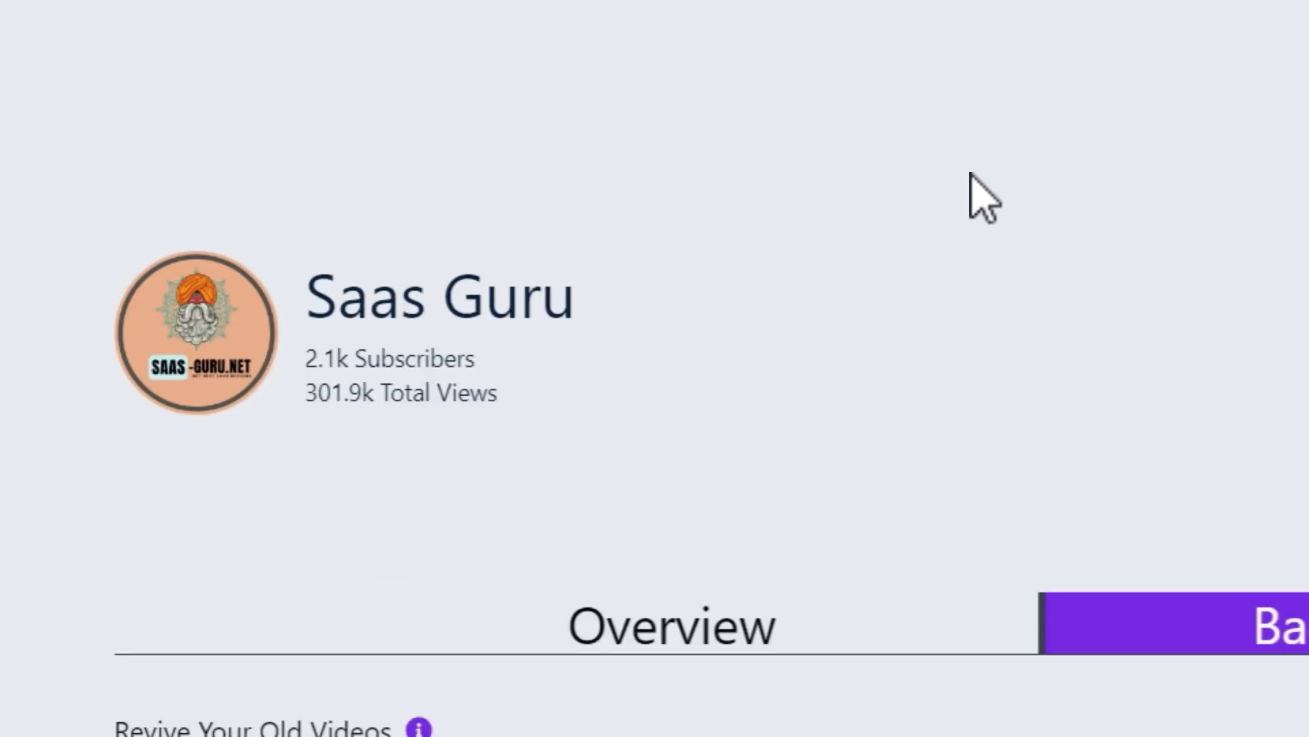
- Browse the Revive Your Old Videos list of five older videos, each with Taja Score 1
scroll(975, 201, "down", 3)
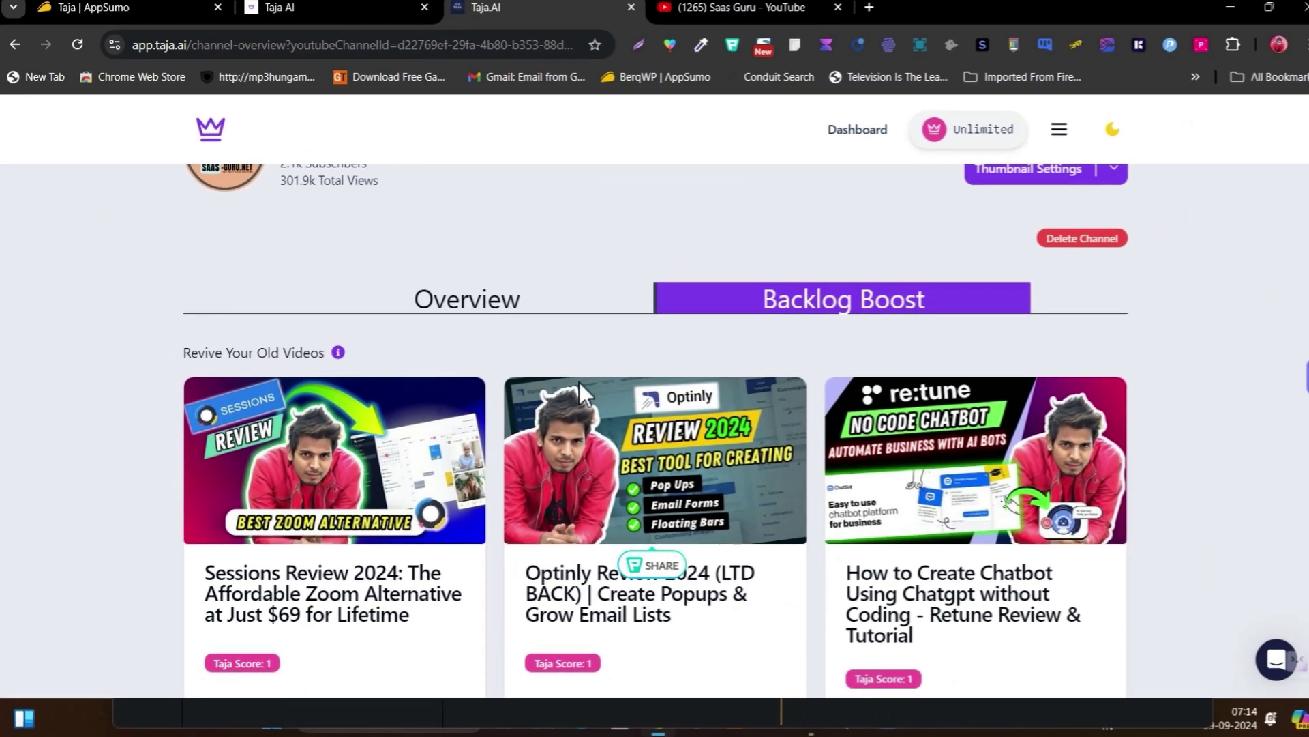
scroll(579, 382, "down", 4)
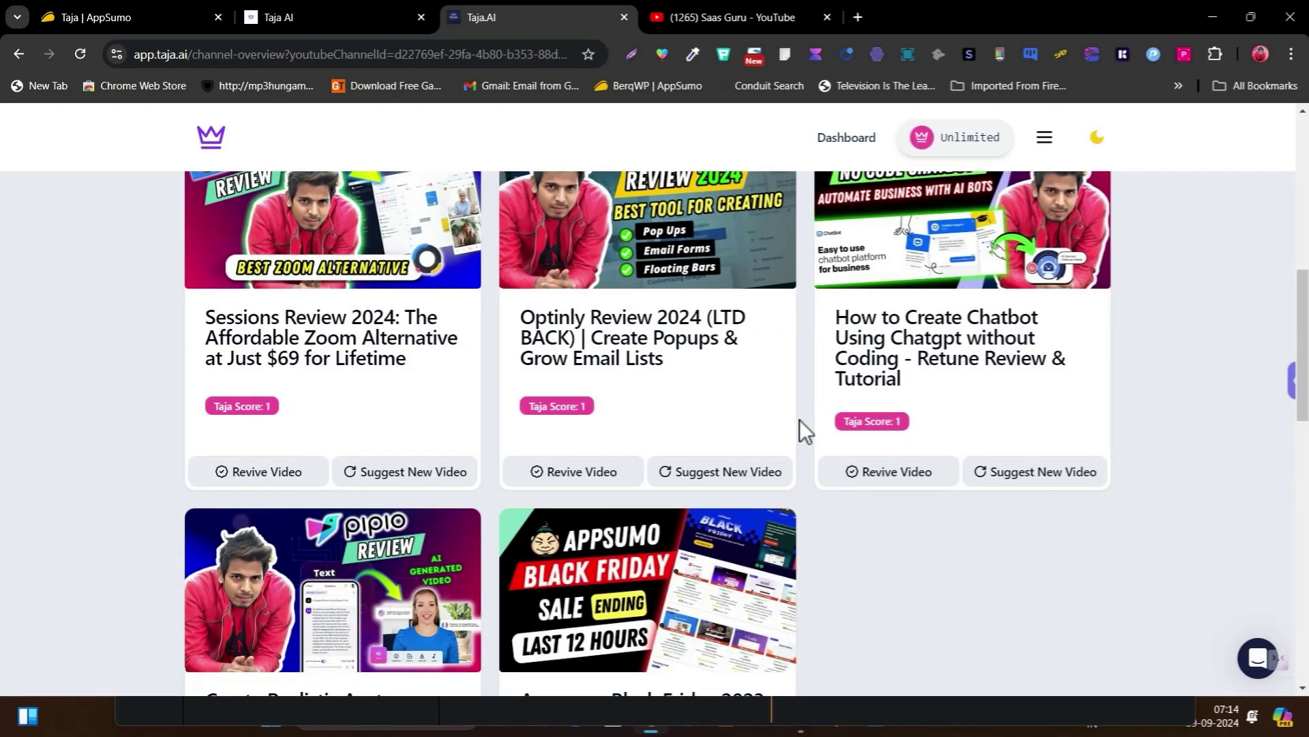
scroll(805, 429, "down", 7)
scroll(564, 494, "up", 5)
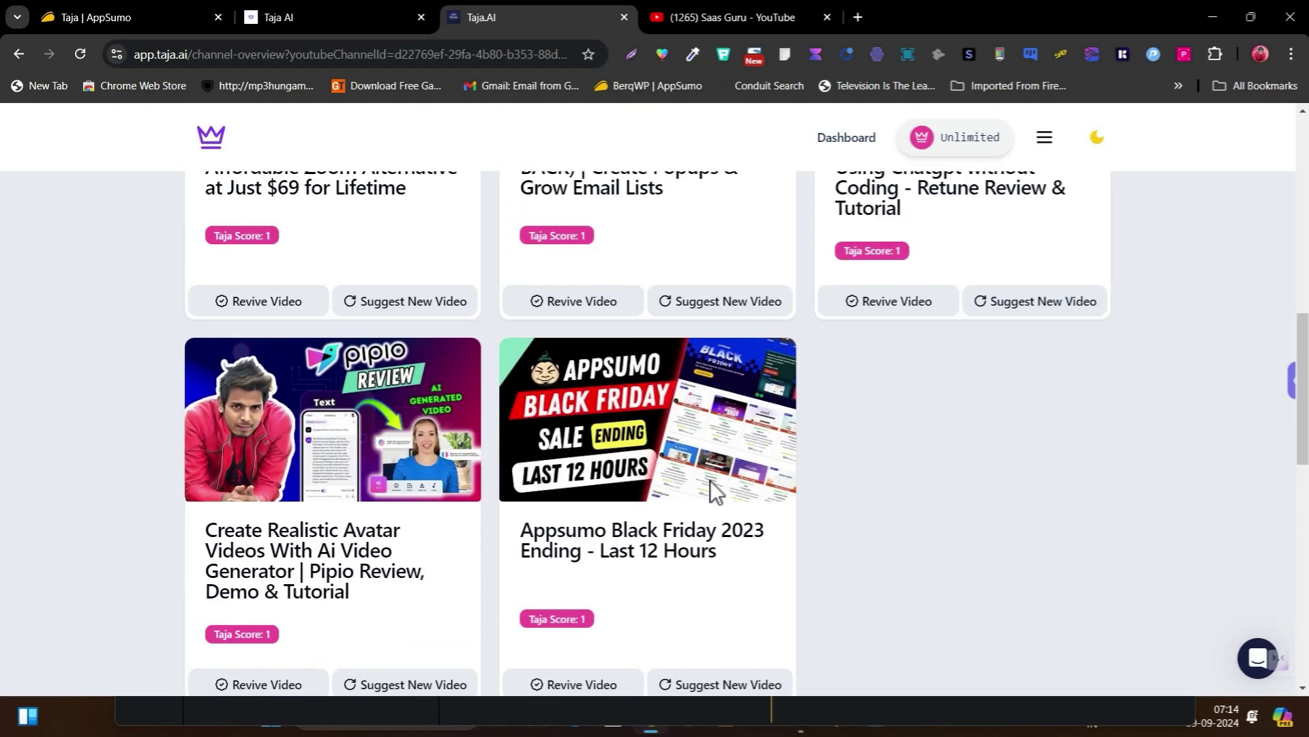
scroll(710, 480, "up", 6)
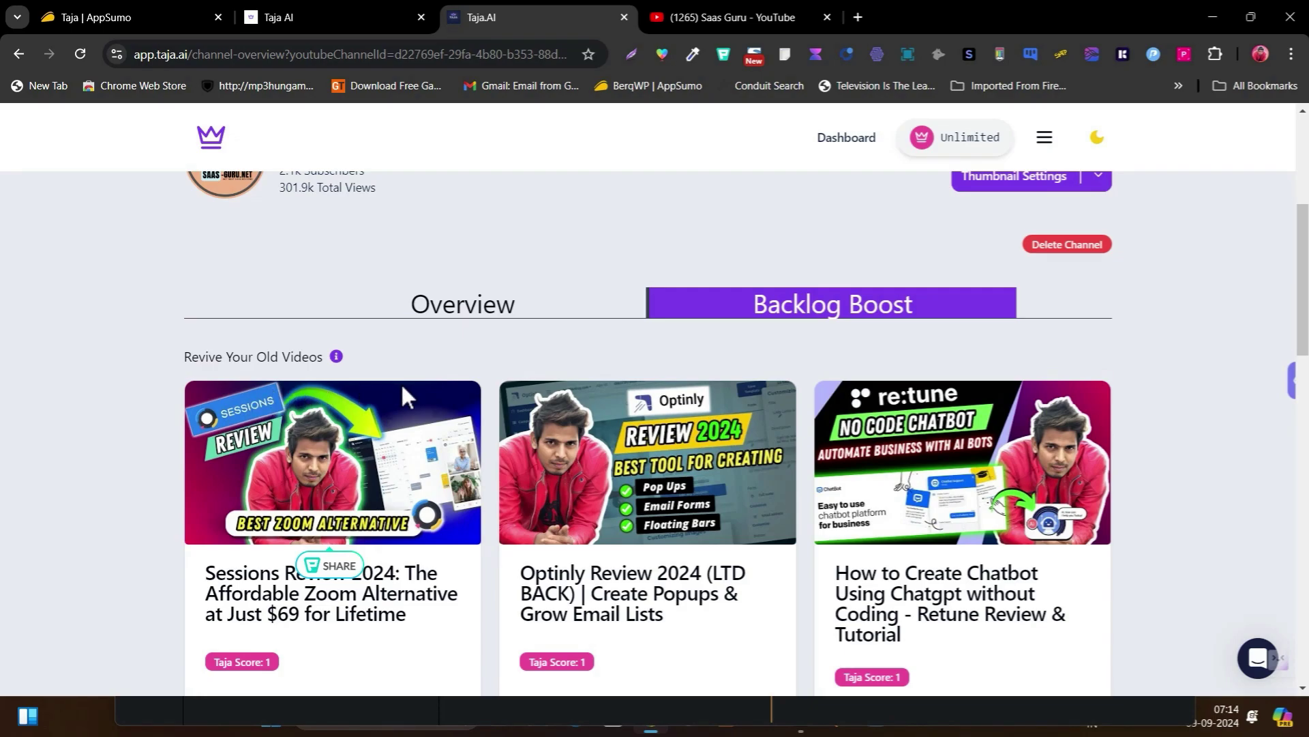
scroll(848, 429, "down", 1)
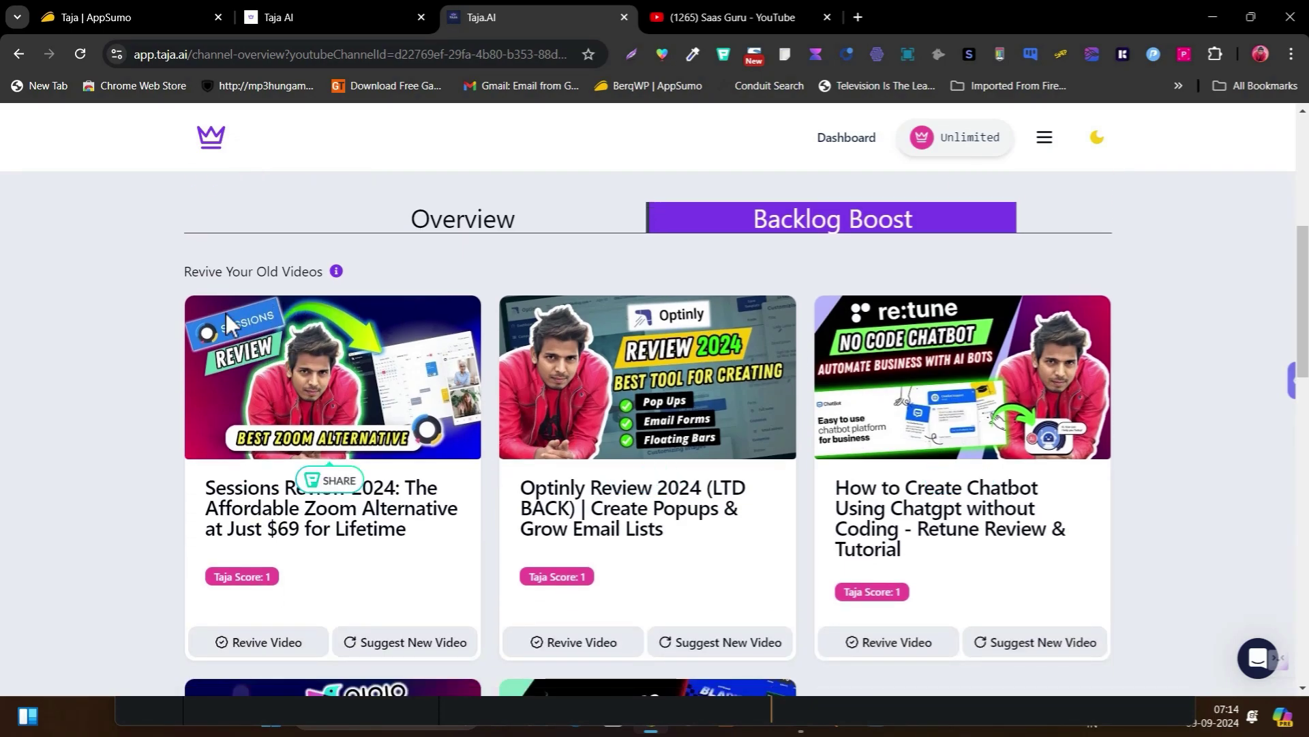
left_click_drag(180, 273, 321, 270)
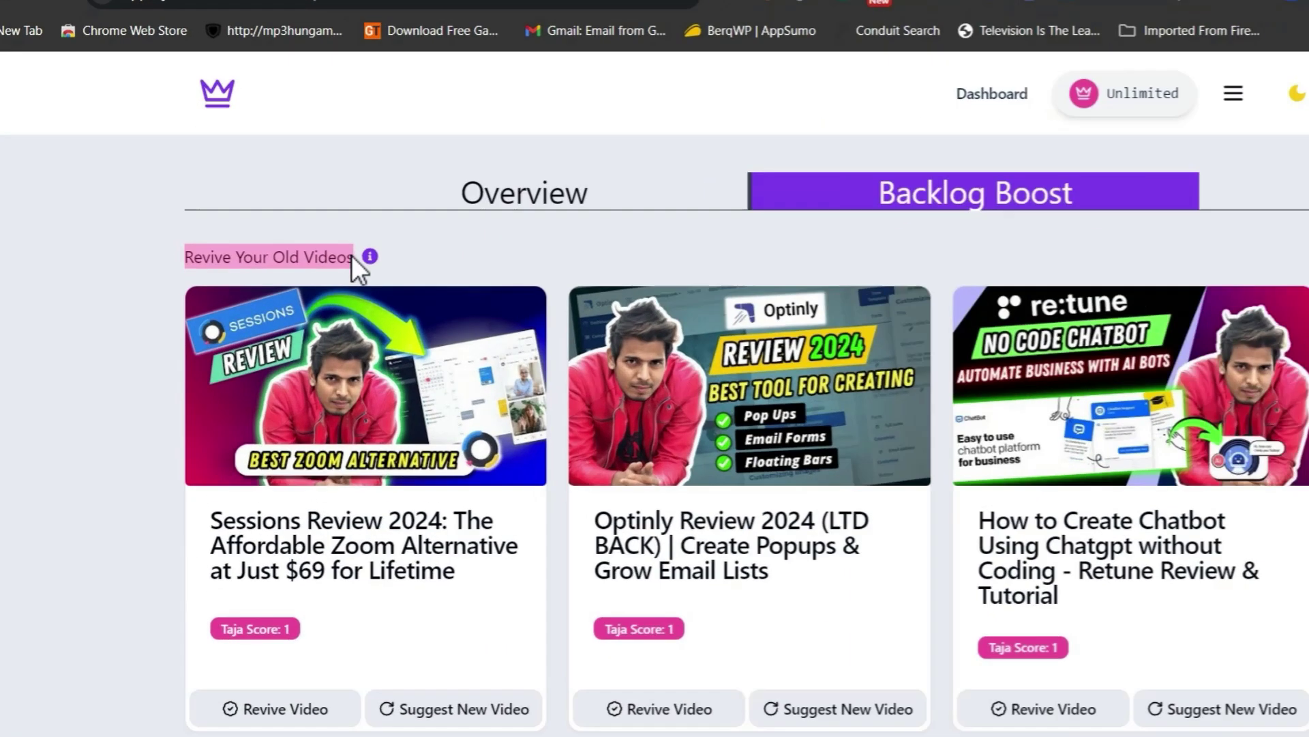
scroll(471, 552, "down", 2)
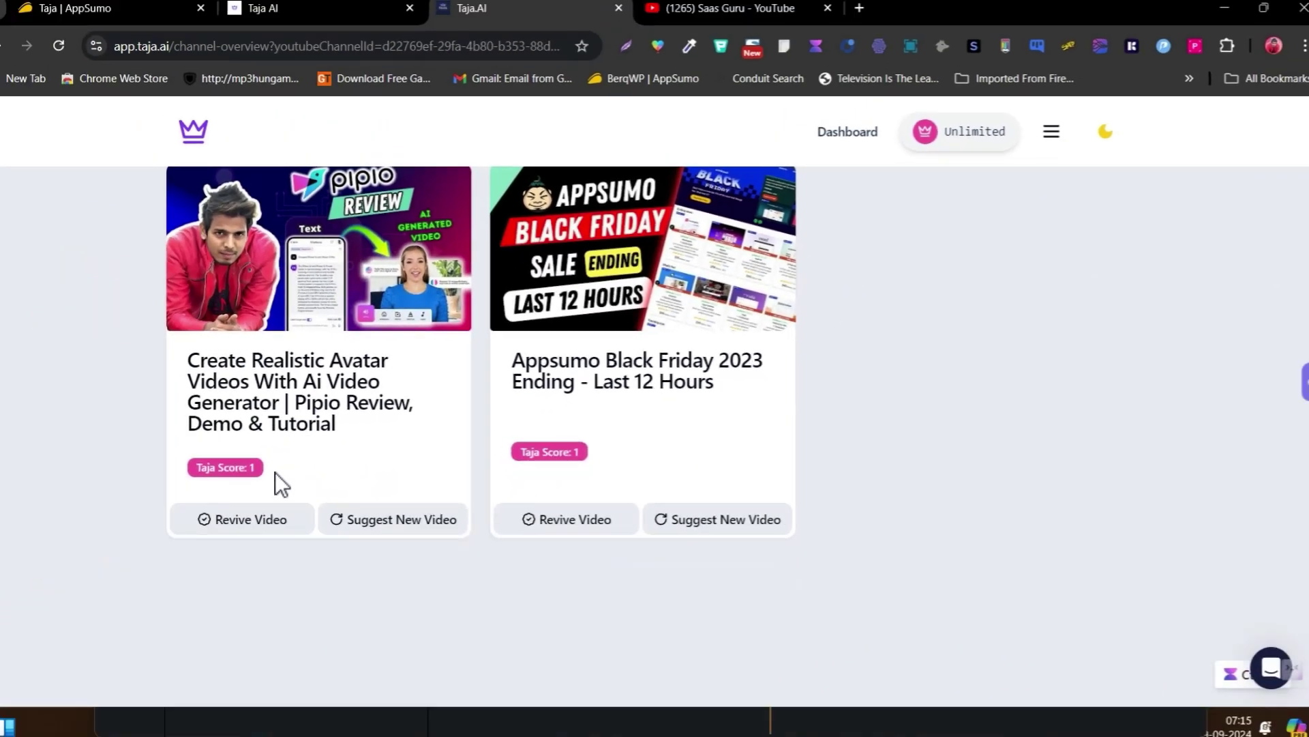
scroll(296, 410, "up", 5)
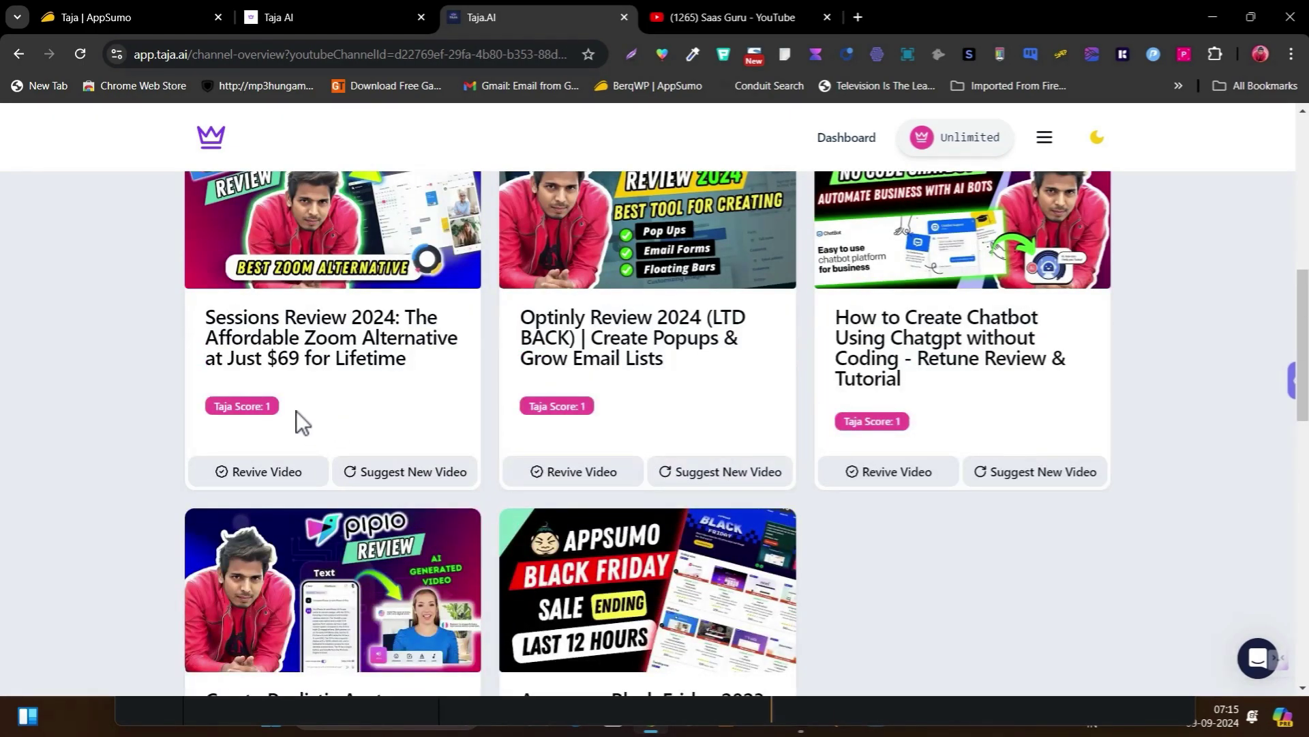
- Revive the Sessions review video and run Optimize on its prefilled YouTube URL
left_click(229, 473)
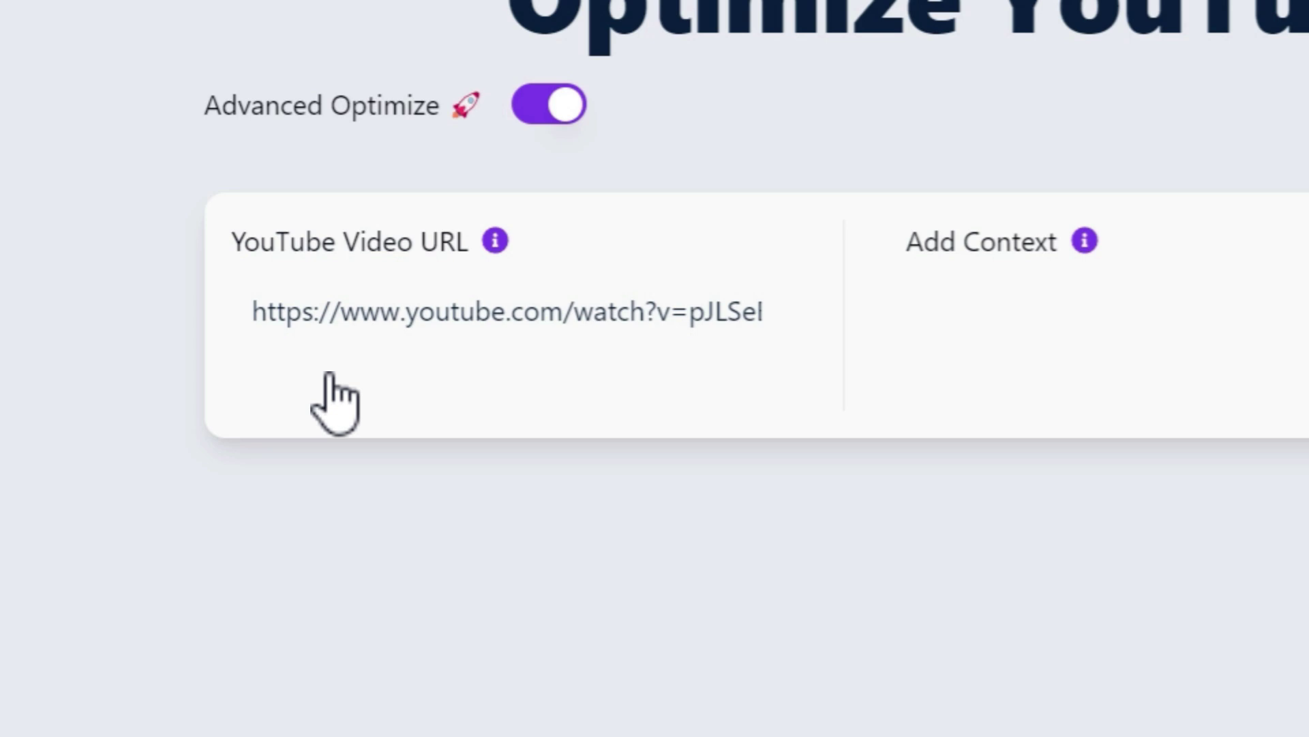
left_click(708, 307)
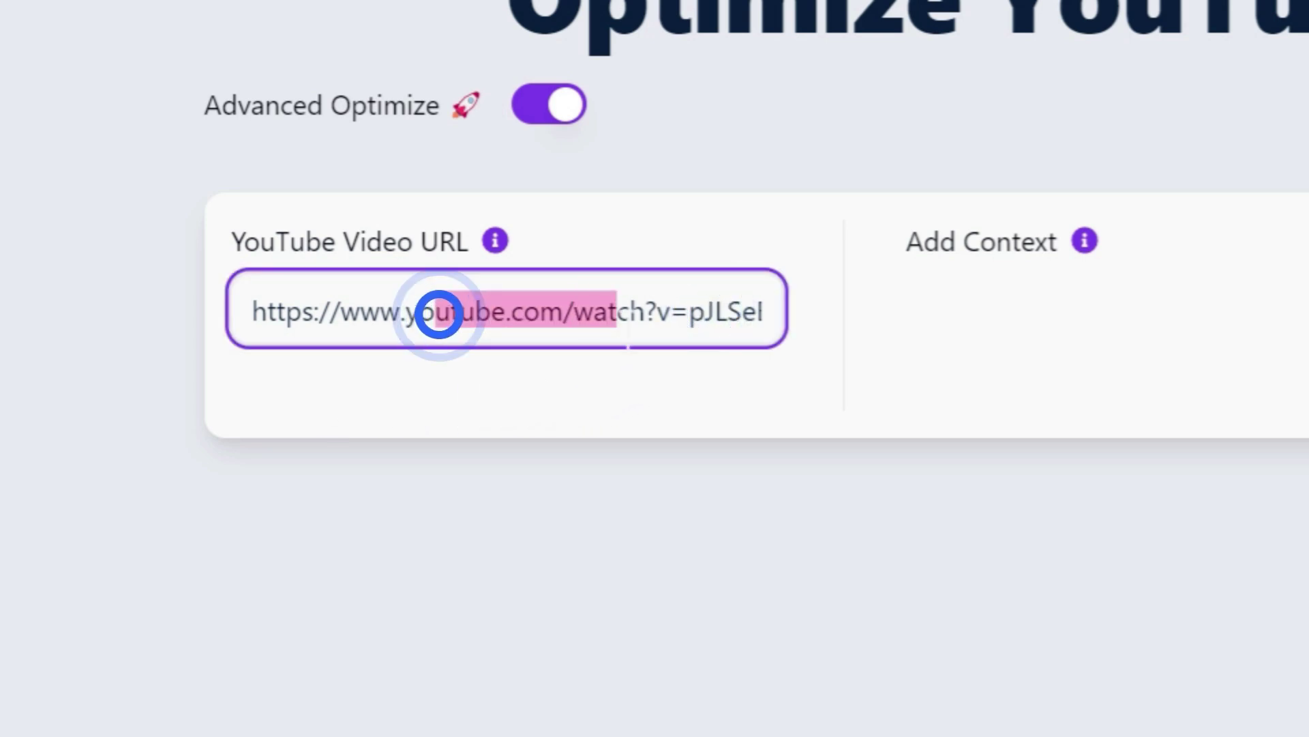
left_click_drag(439, 309, 784, 356)
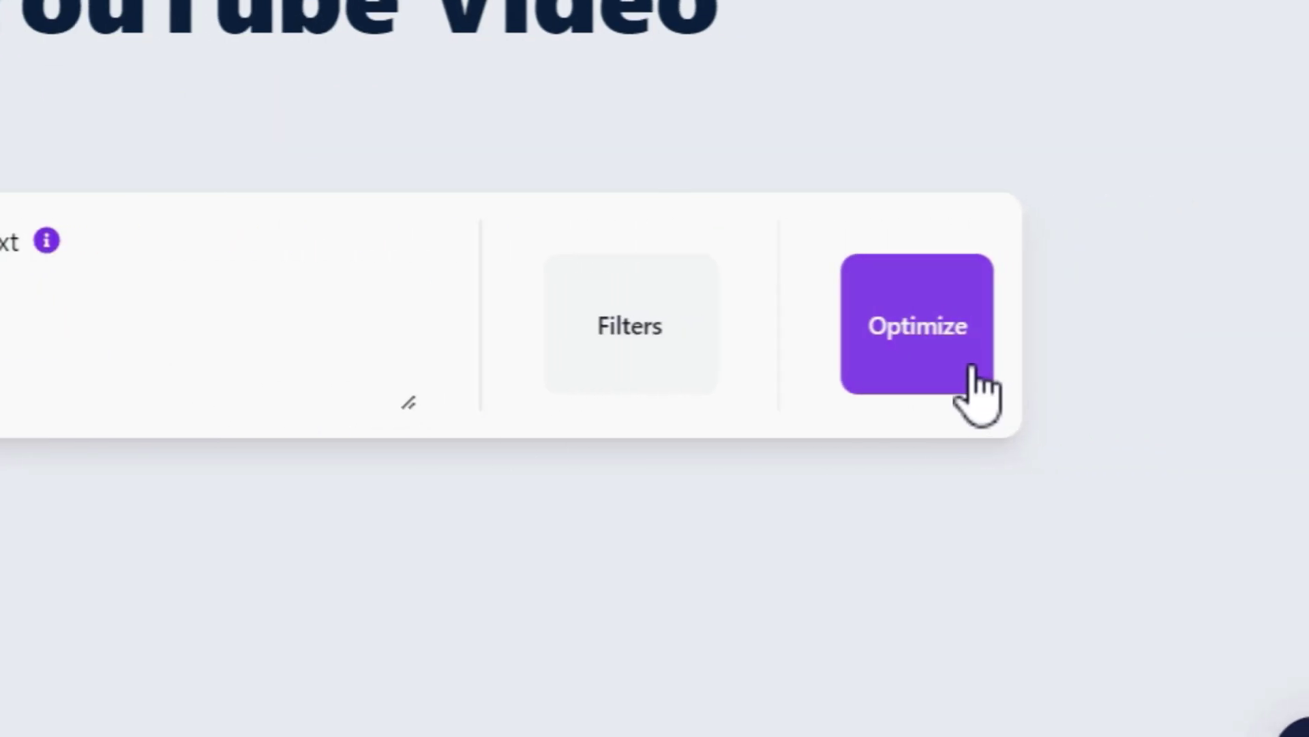
left_click(928, 349)
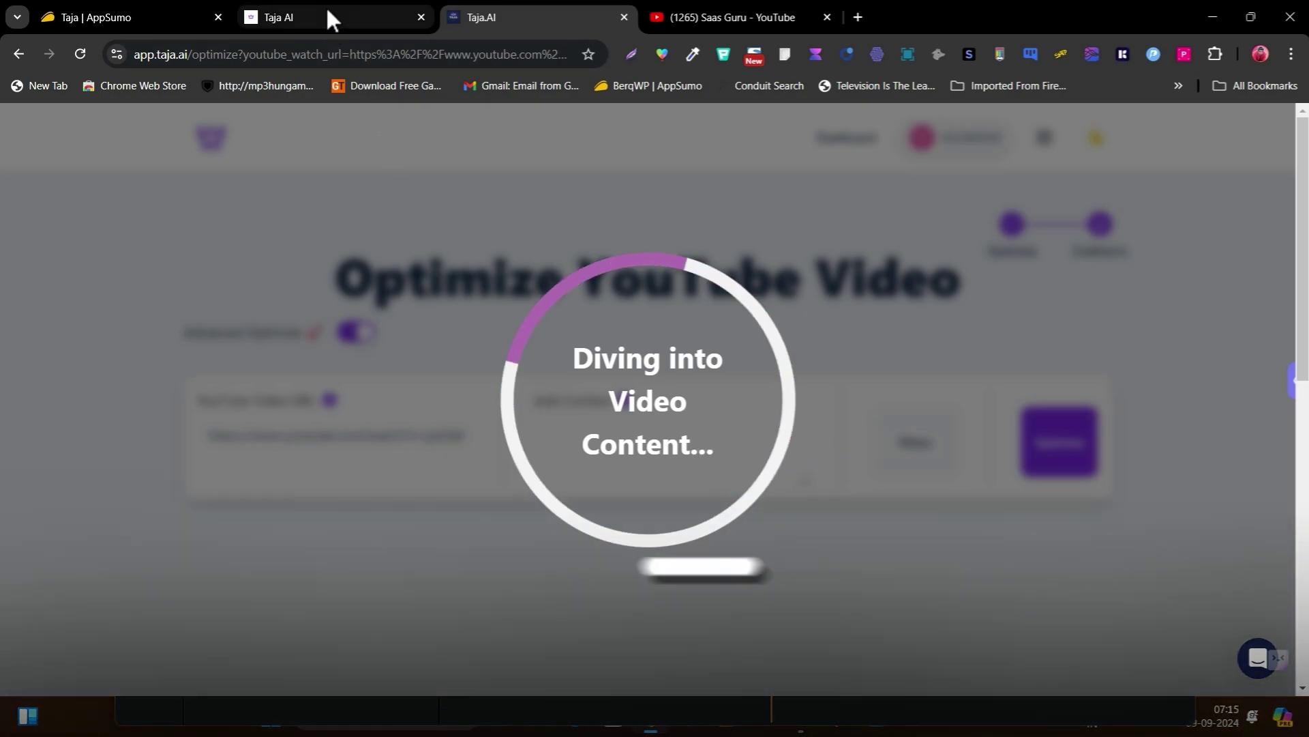
left_click(327, 17)
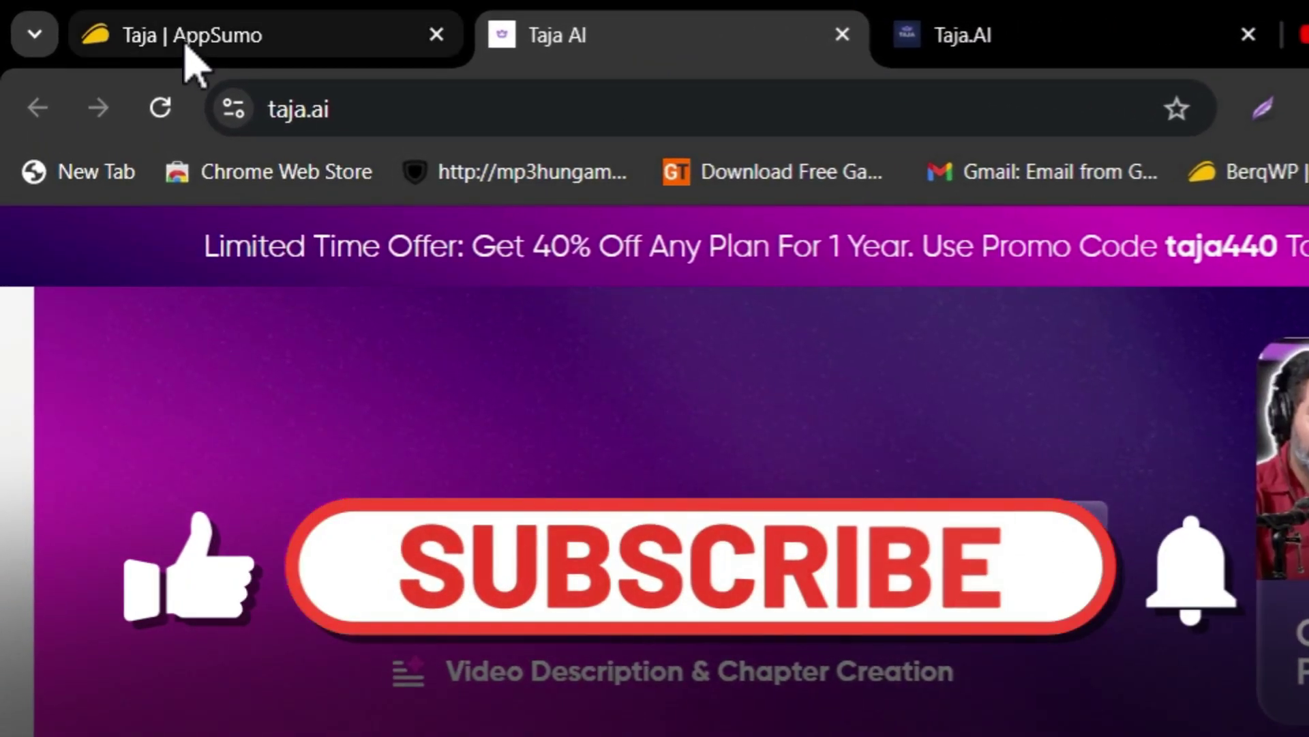
- On the Taja AppSumo deal, select the 1 Code plan at $49, 53% off $105
left_click(186, 47)
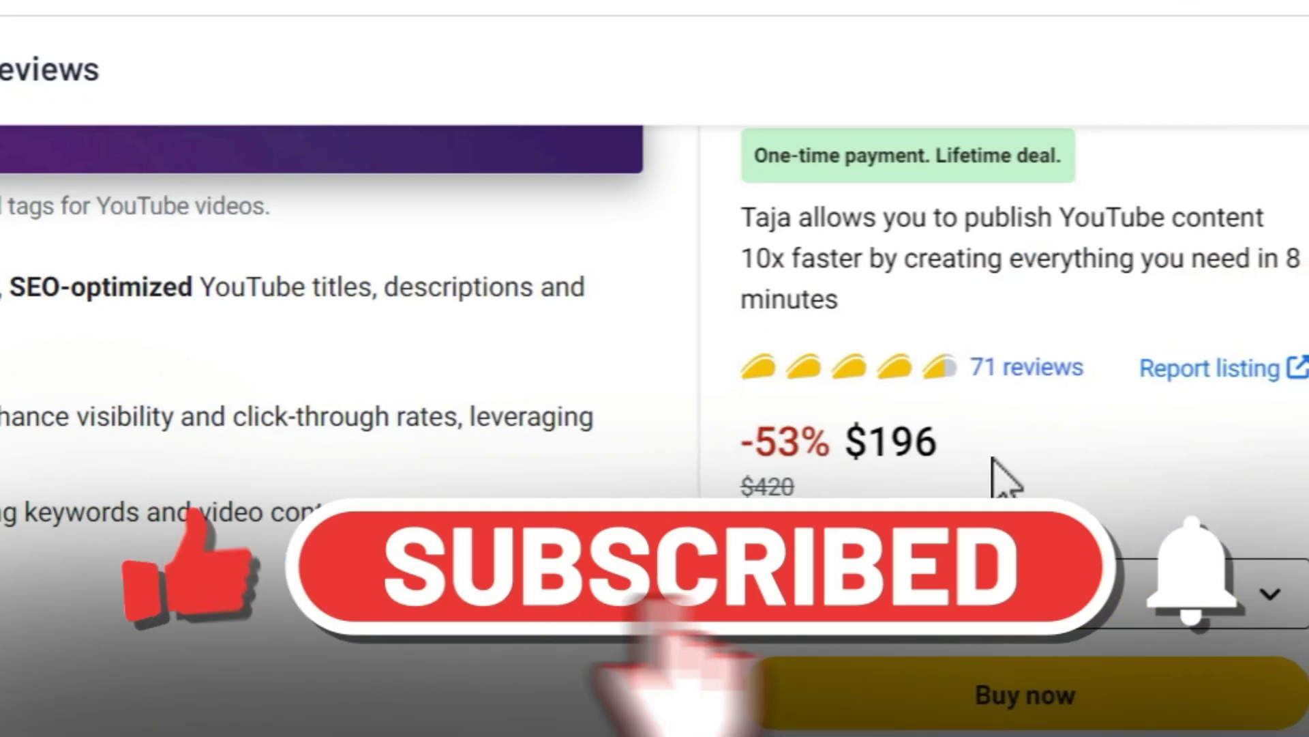
left_click_drag(874, 442, 989, 437)
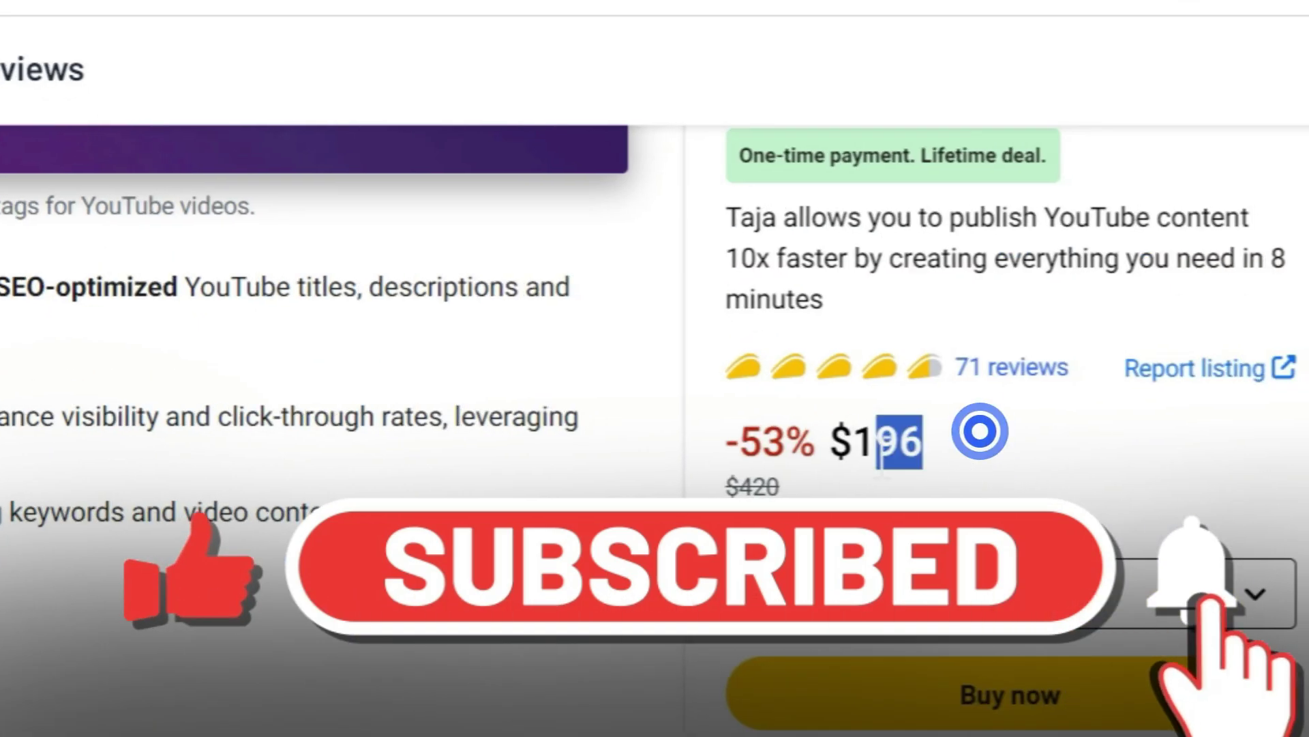
left_click(880, 578)
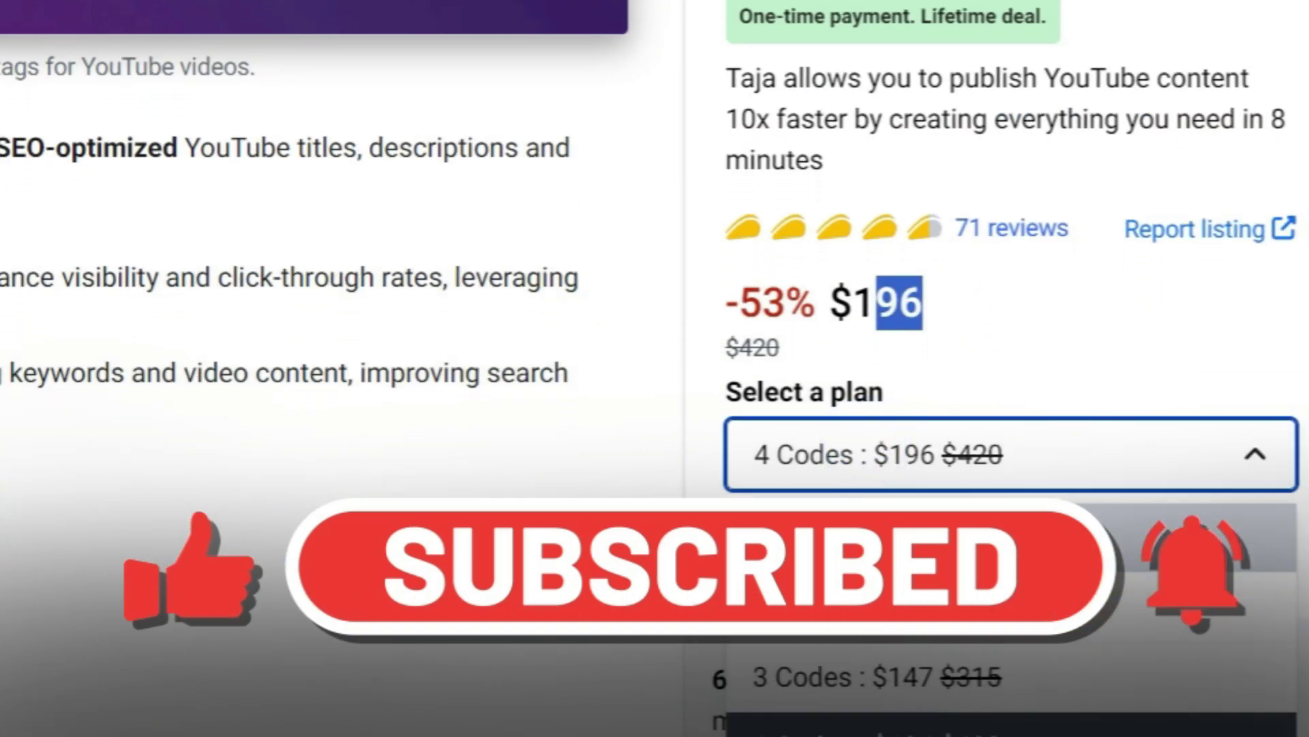
left_click(886, 539)
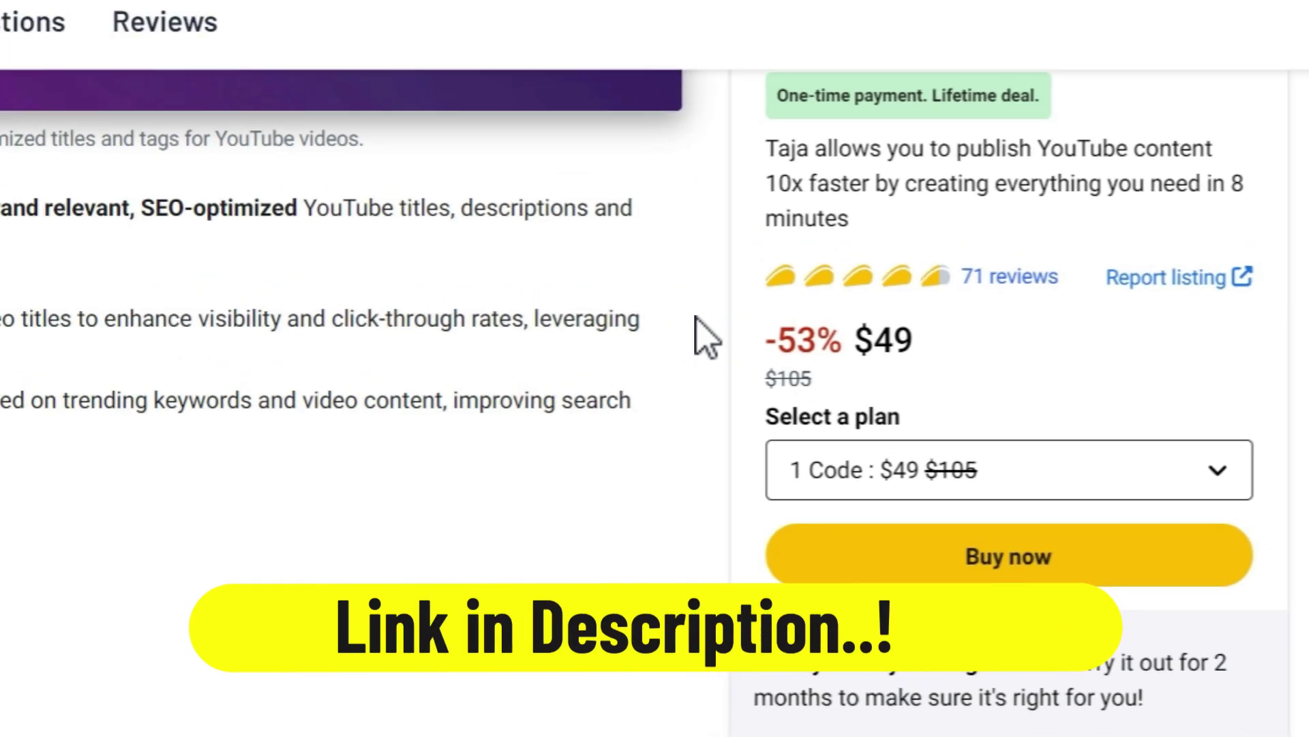
scroll(695, 317, "up", 10)
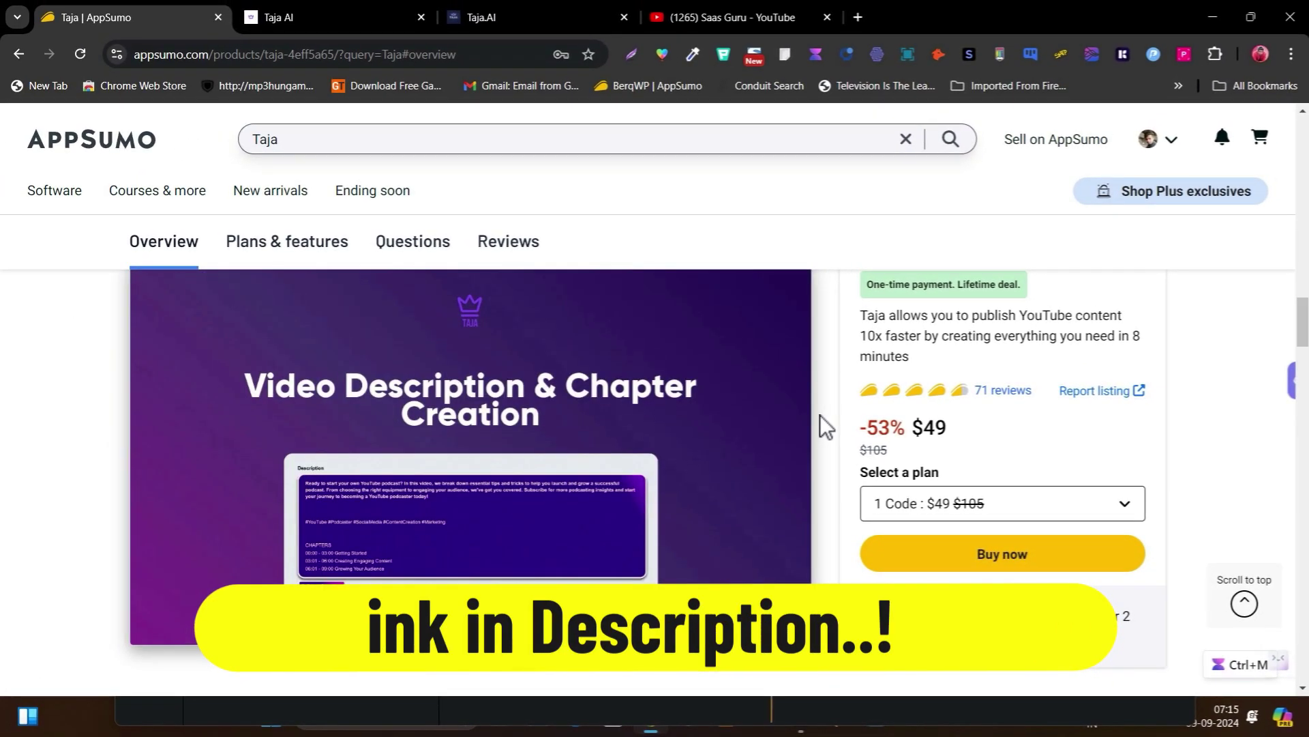
scroll(819, 414, "up", 10)
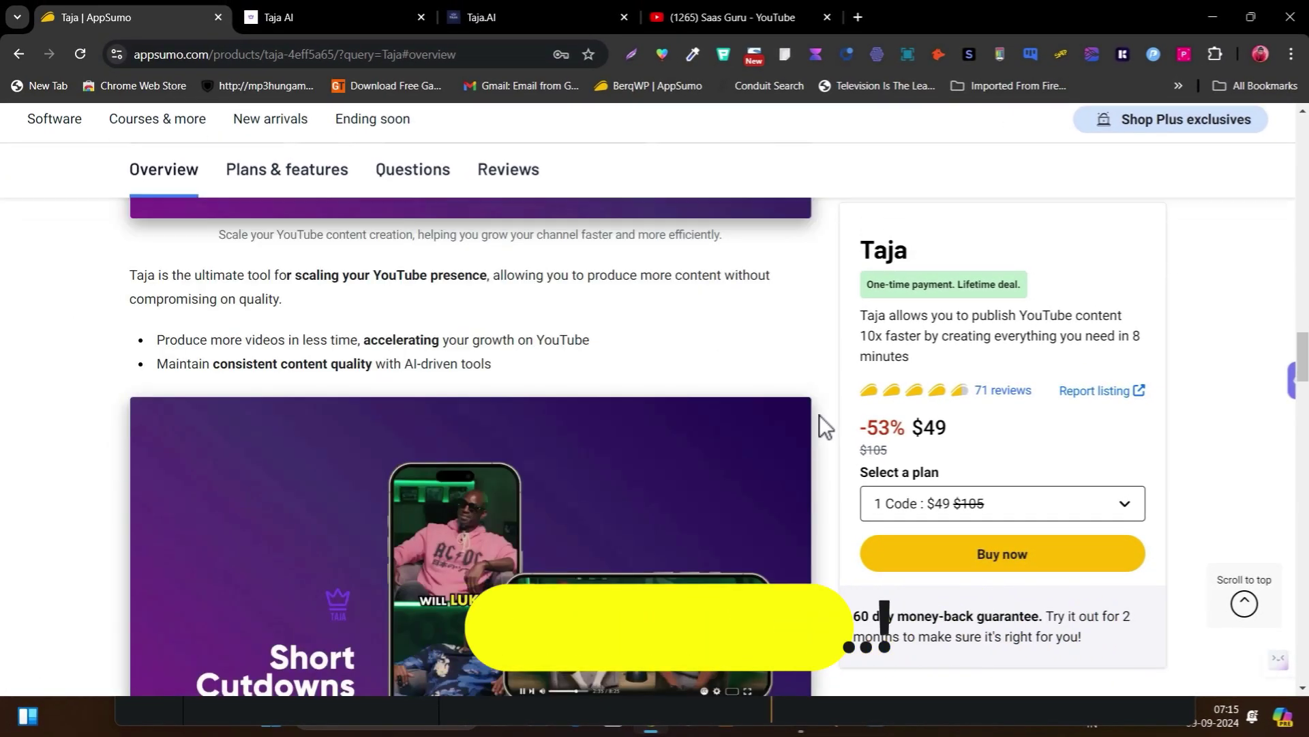
scroll(819, 430, "down", 3)
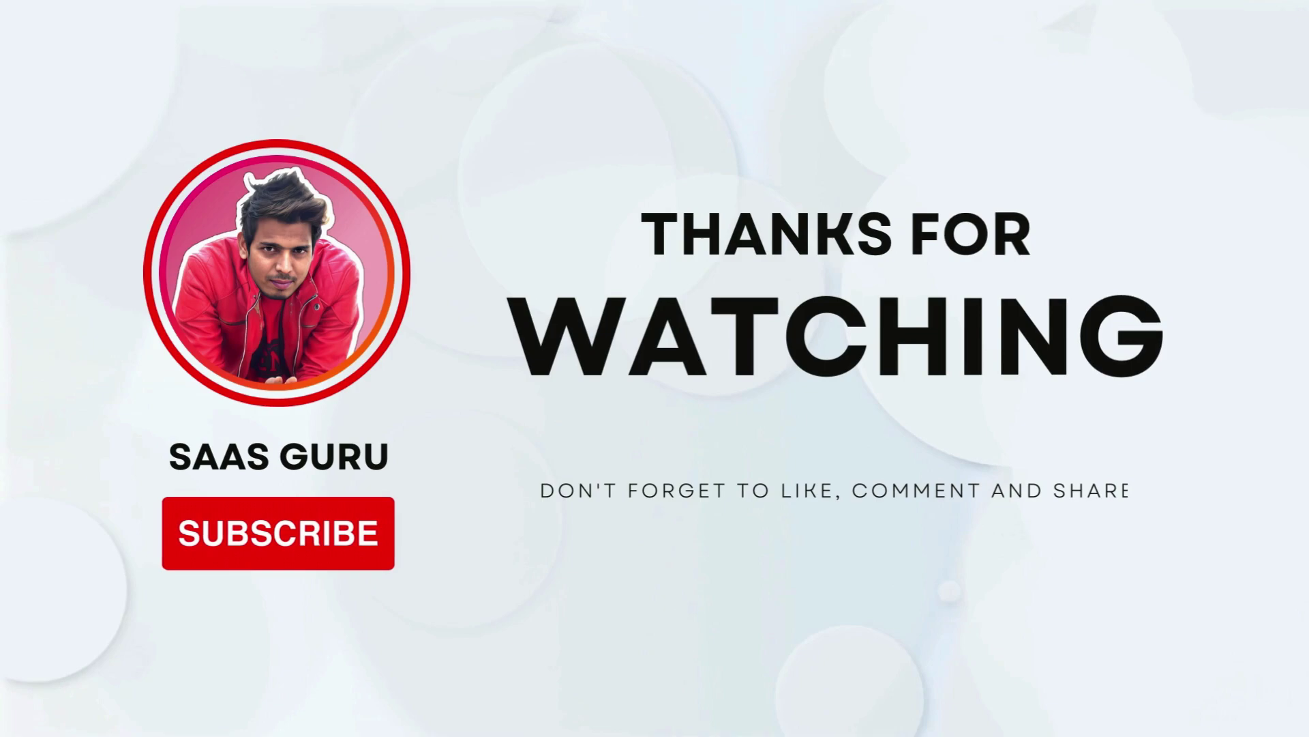